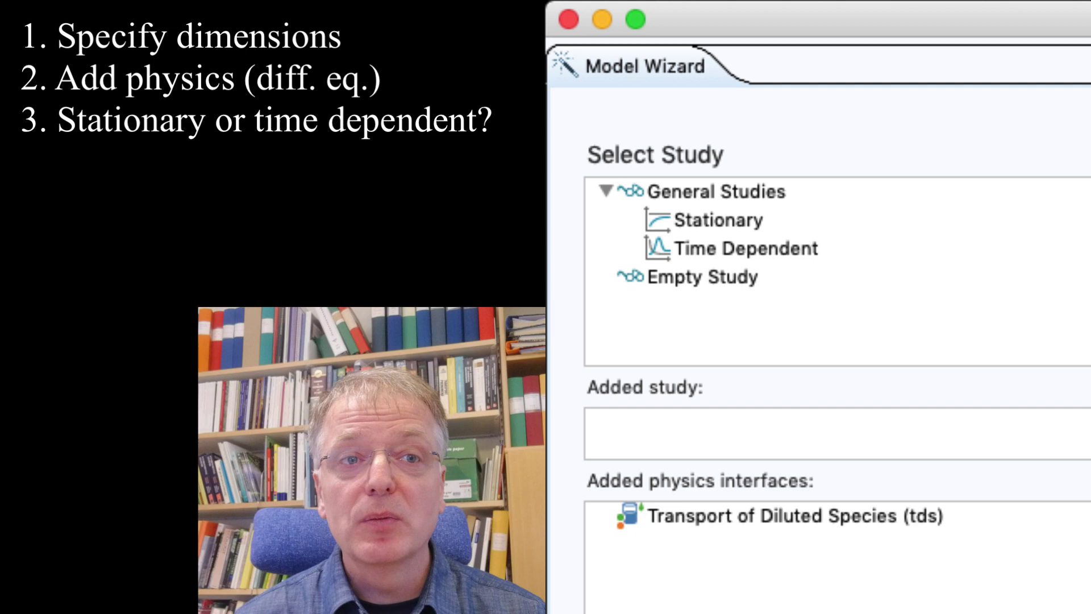
- Choose a Stationary study, sketch the duct as a rectangle plus a quadratic-curve bend, and build it
left_click(718, 220)
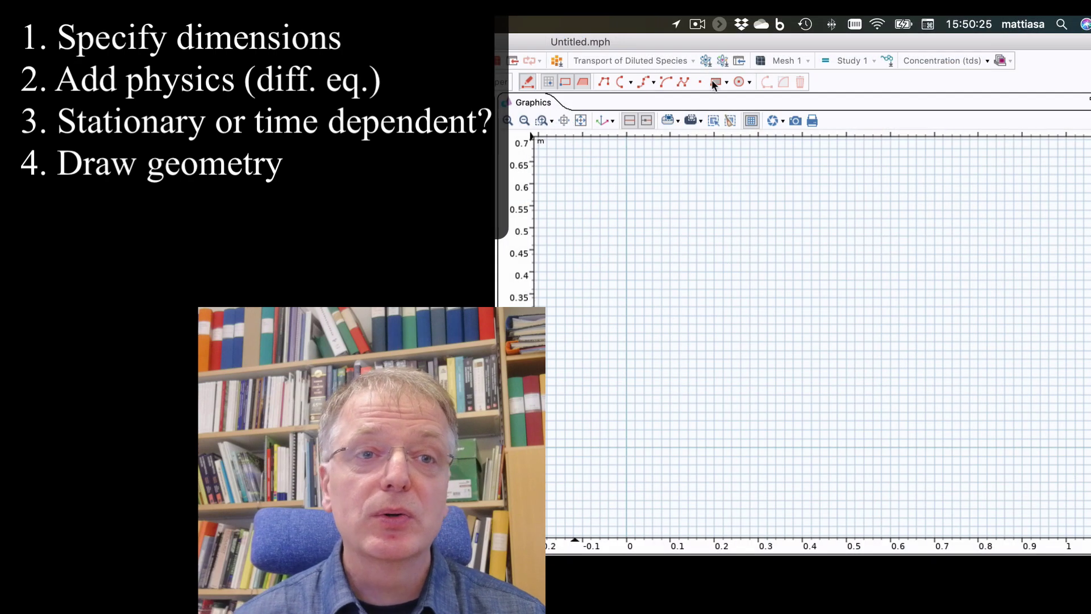
left_click(564, 82)
left_click_drag(591, 263, 820, 395)
left_click(819, 394)
left_click(925, 394)
left_click(916, 491)
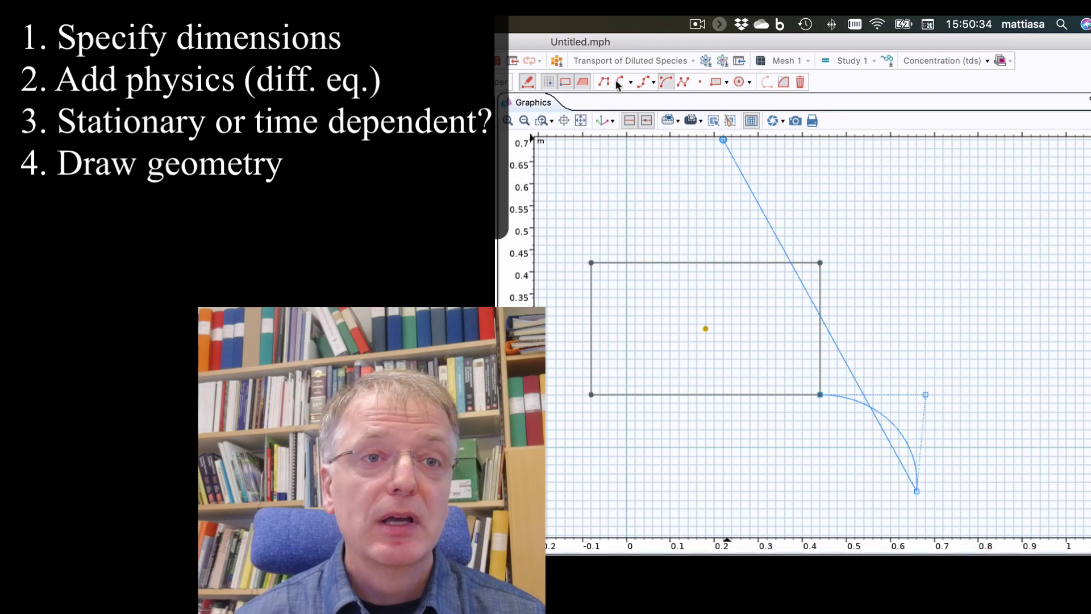
left_click(1011, 482)
left_click(845, 256)
left_click(819, 263)
left_click(527, 82)
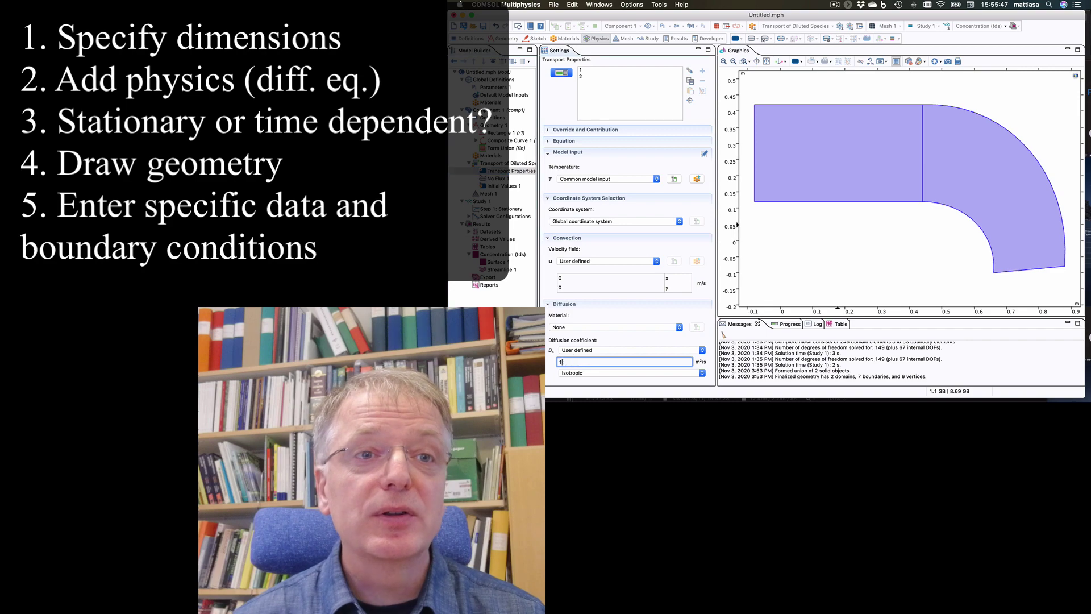
- Set diffusion coefficient 1.35e-5 m^2/s and add Concentration conditions at the inlet (1) and outlet
type("1.35e-5 [m^2/s")
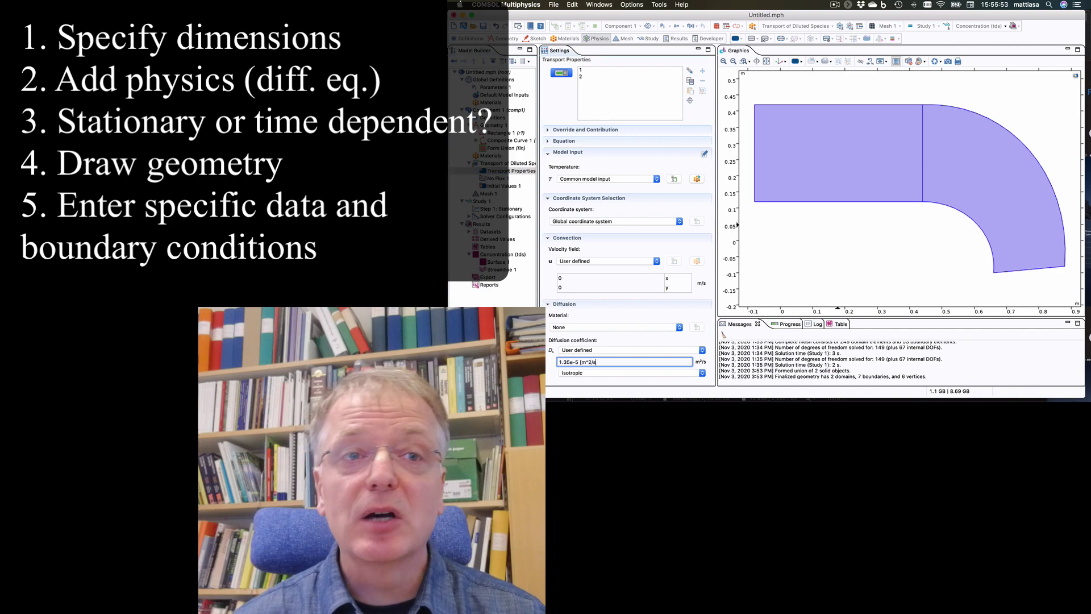
key("Return")
right_click(496, 163)
left_click(754, 154)
type("1")
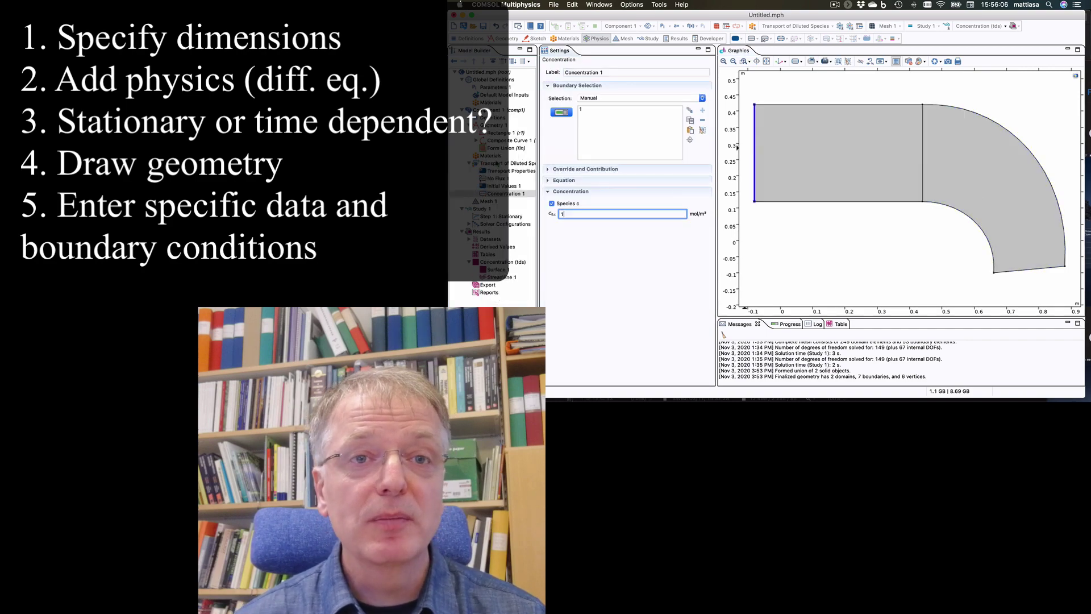
left_click(1029, 269)
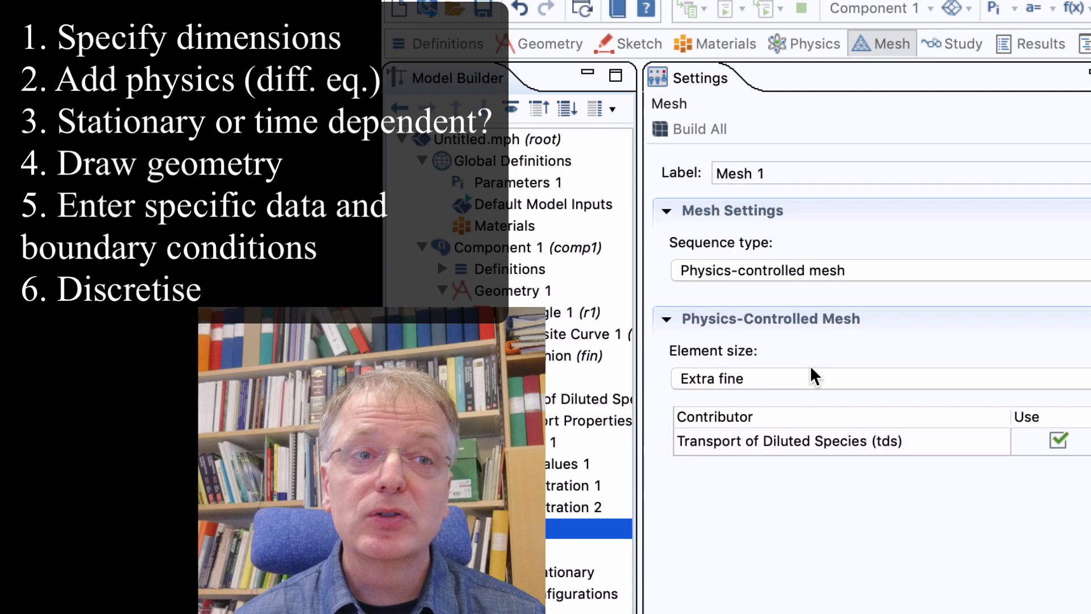
- Mesh at Normal size, rebuild at Extra fine, and compute the stationary solution
left_click(815, 378)
left_click(795, 452)
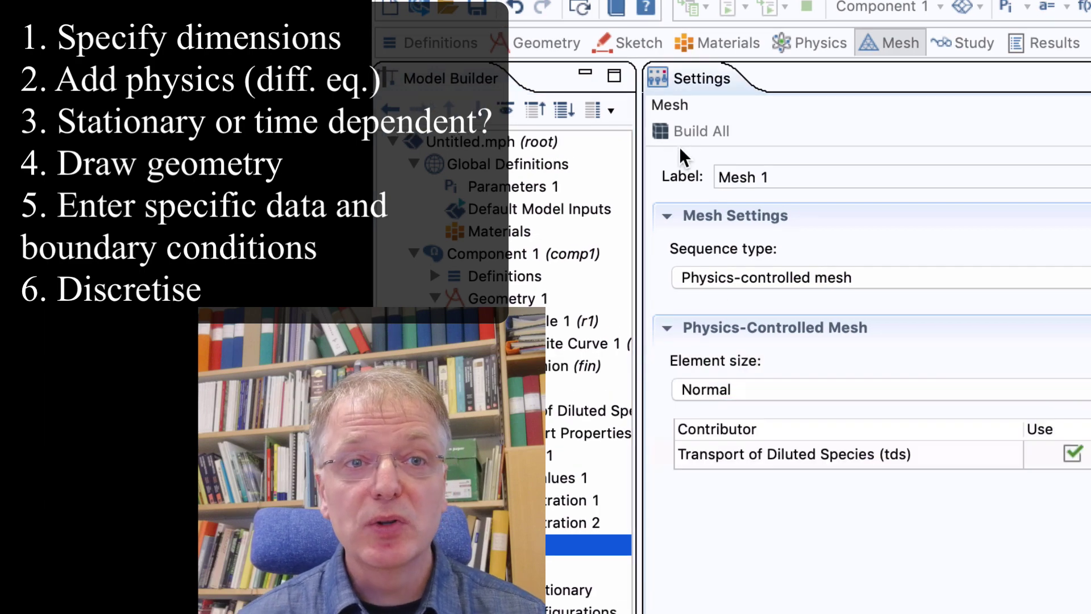
left_click(701, 131)
left_click(850, 392)
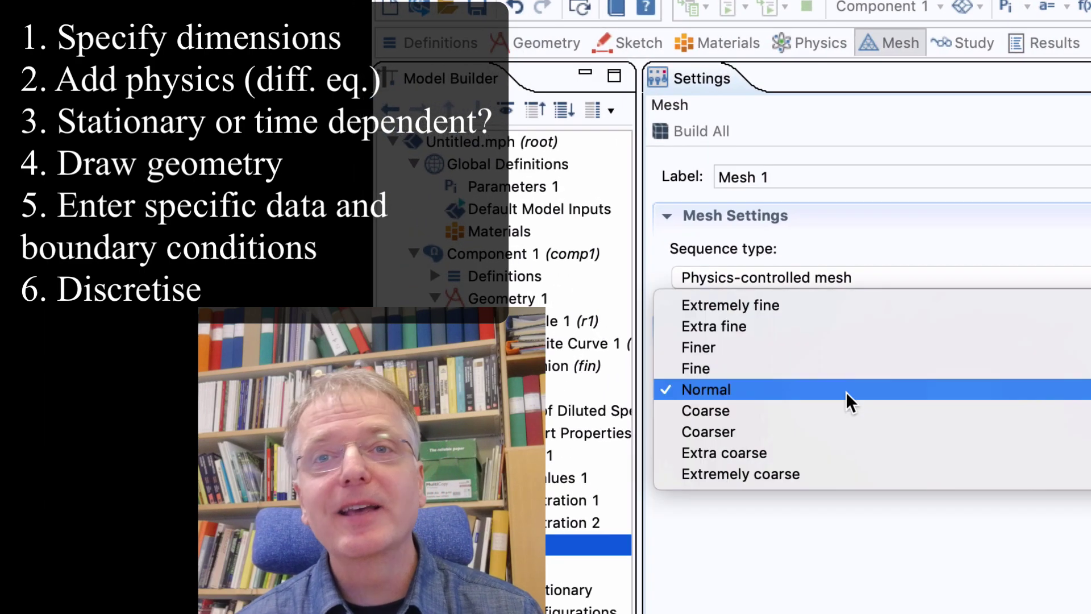
left_click(835, 328)
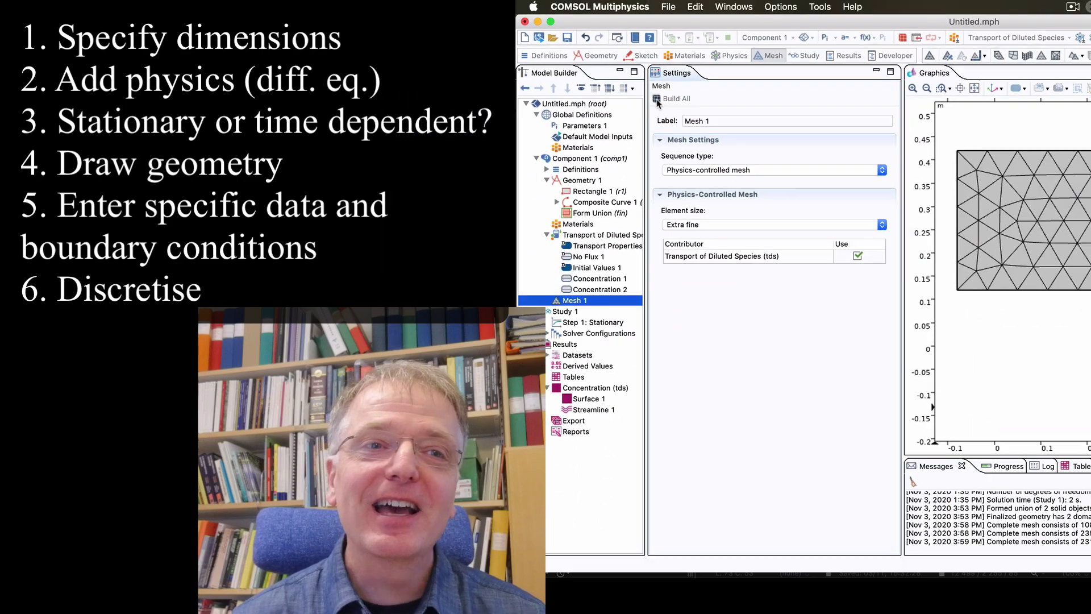
left_click(657, 100)
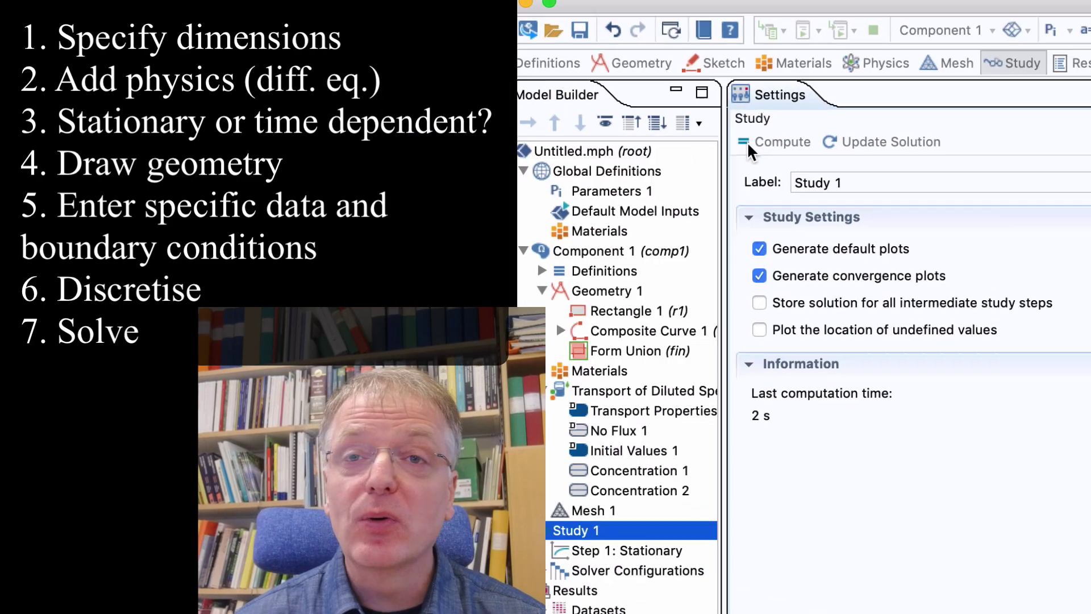
left_click(748, 141)
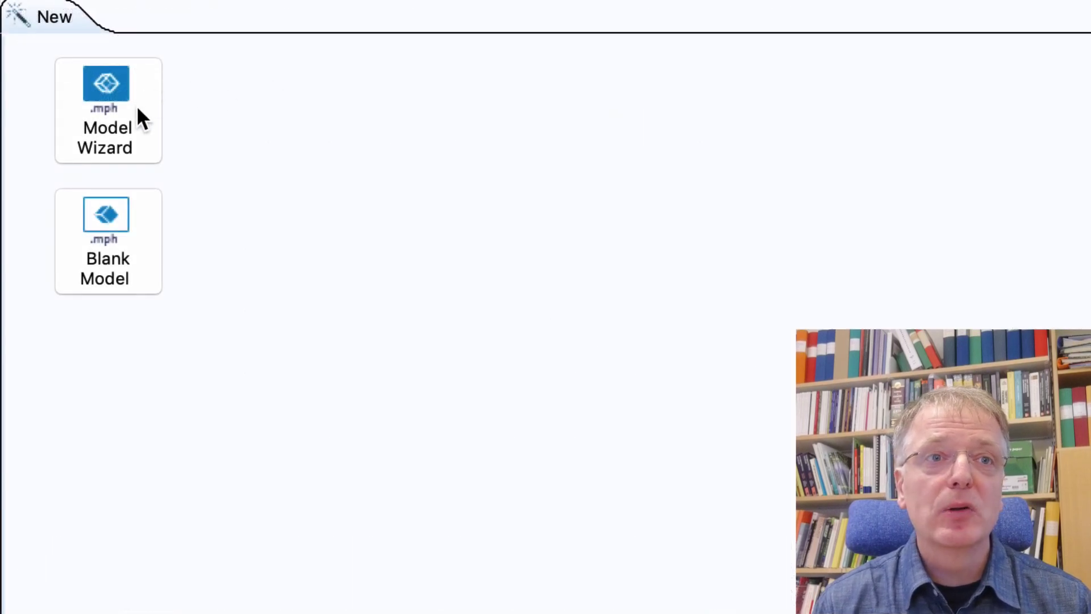
- Start a 2D model in the Model Wizard and add Transport of Diluted Species physics
left_click(138, 109)
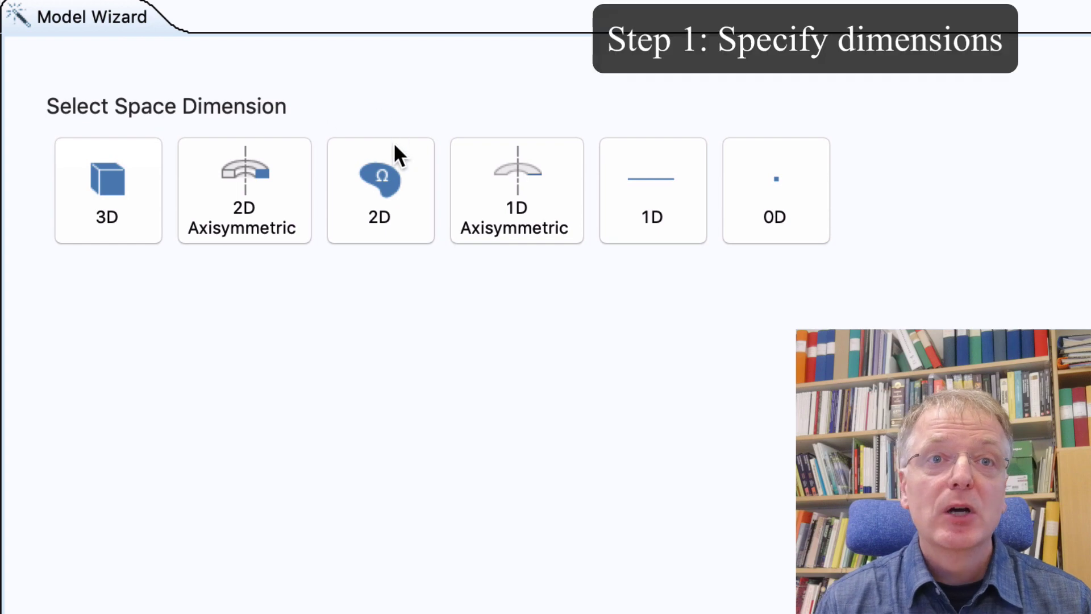
left_click(384, 211)
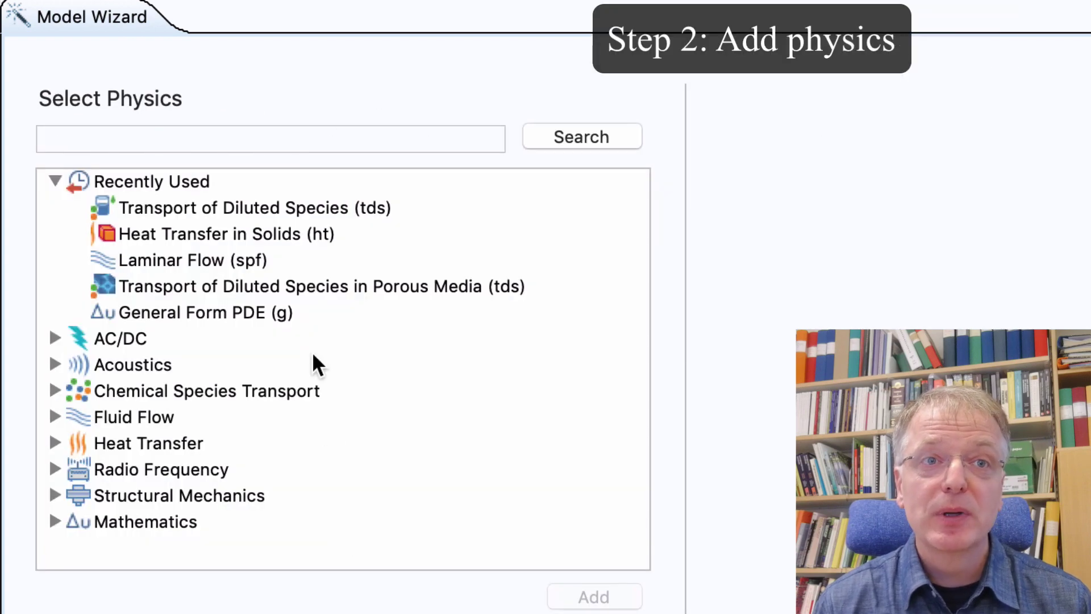
left_click(55, 180)
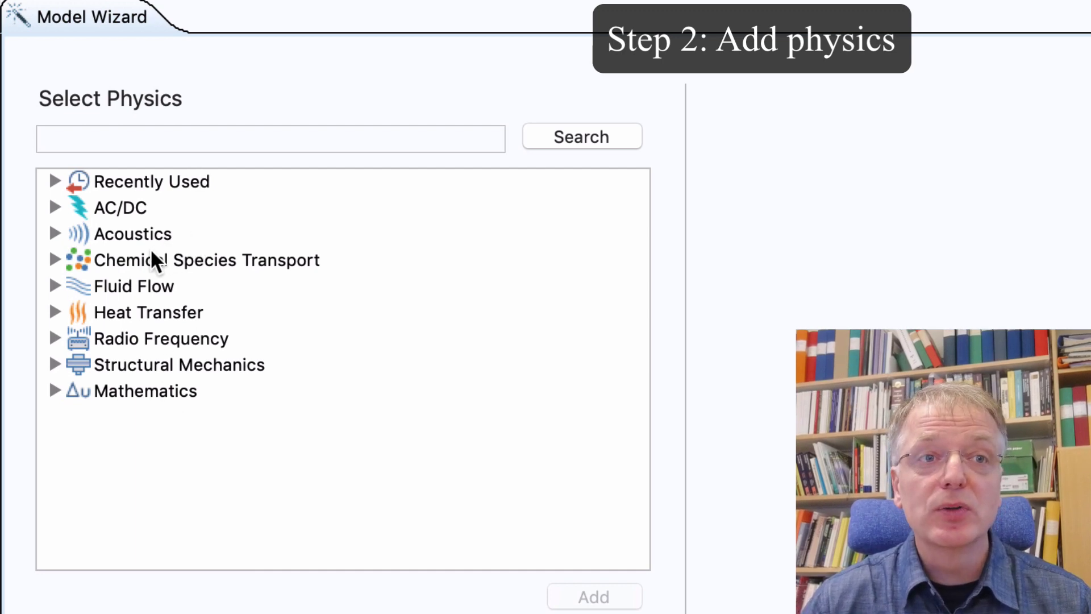
left_click(128, 257)
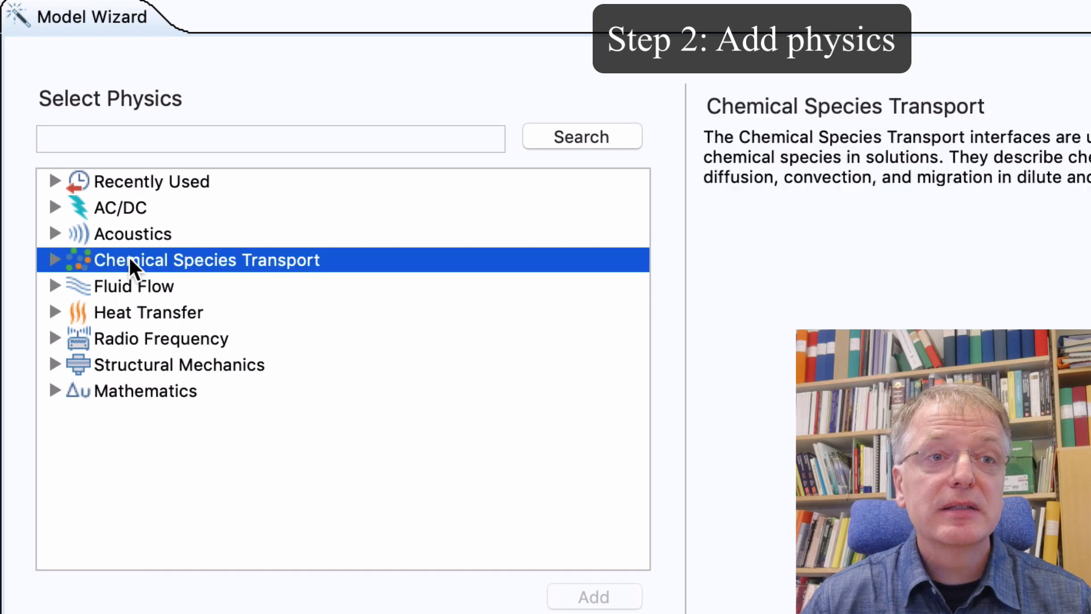
left_click(49, 262)
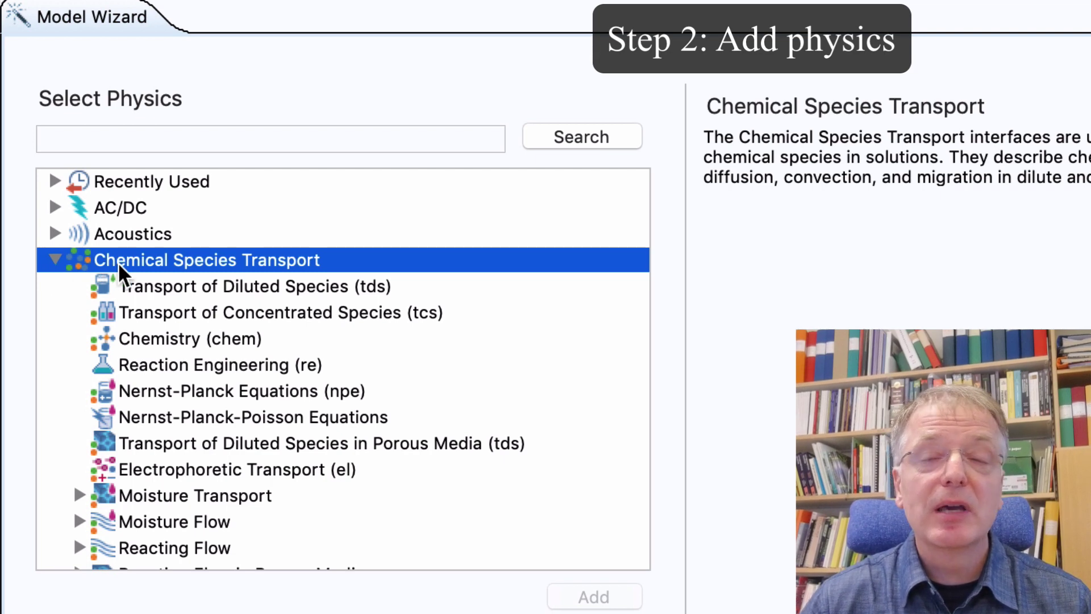
left_click(172, 285)
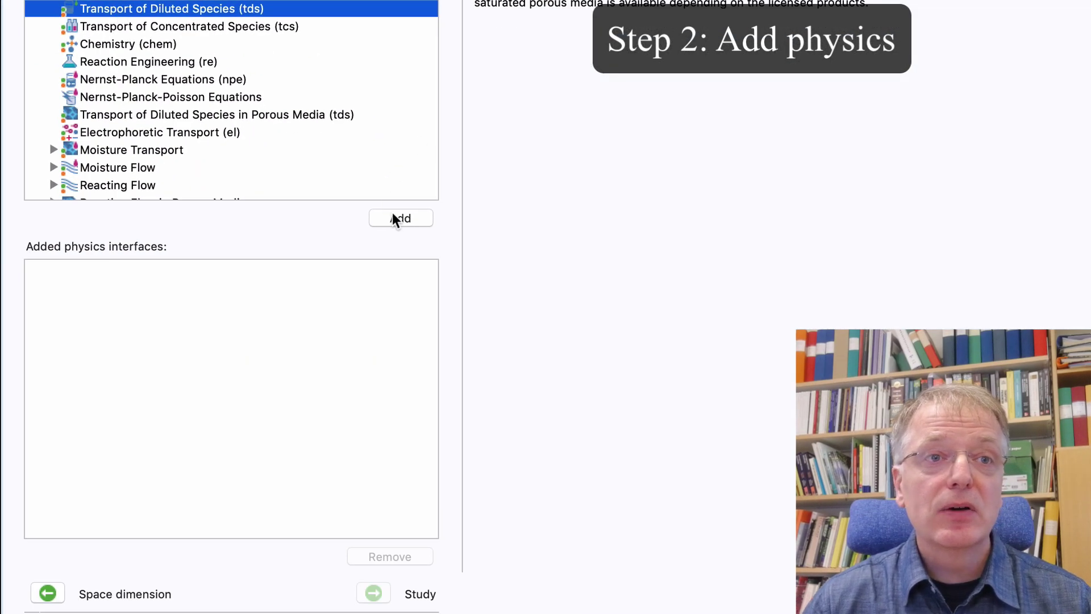
left_click(396, 219)
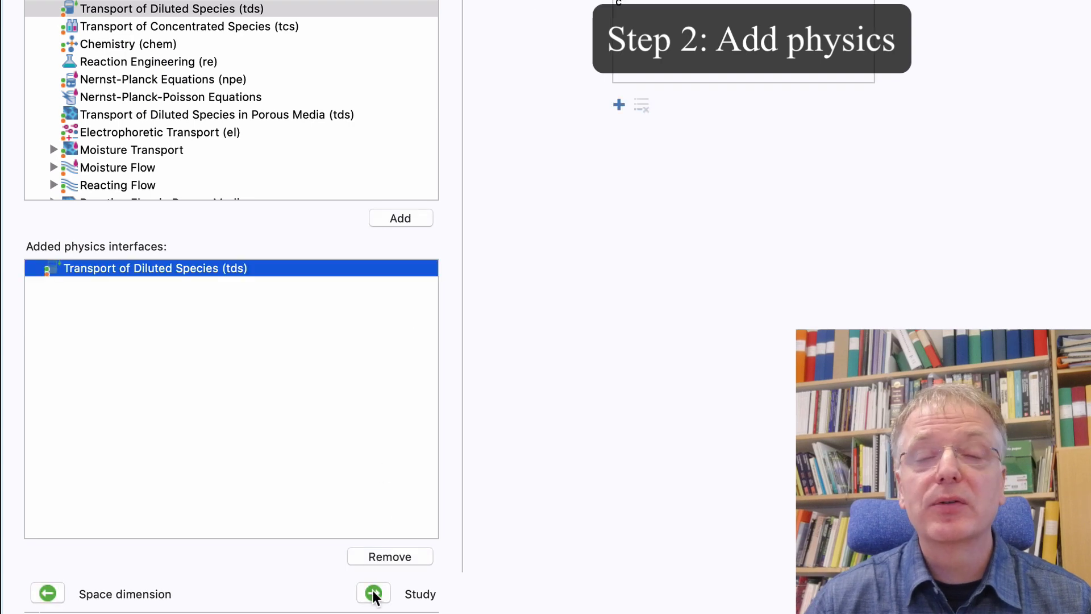
- Choose a Stationary study and finish creating the model
left_click(373, 593)
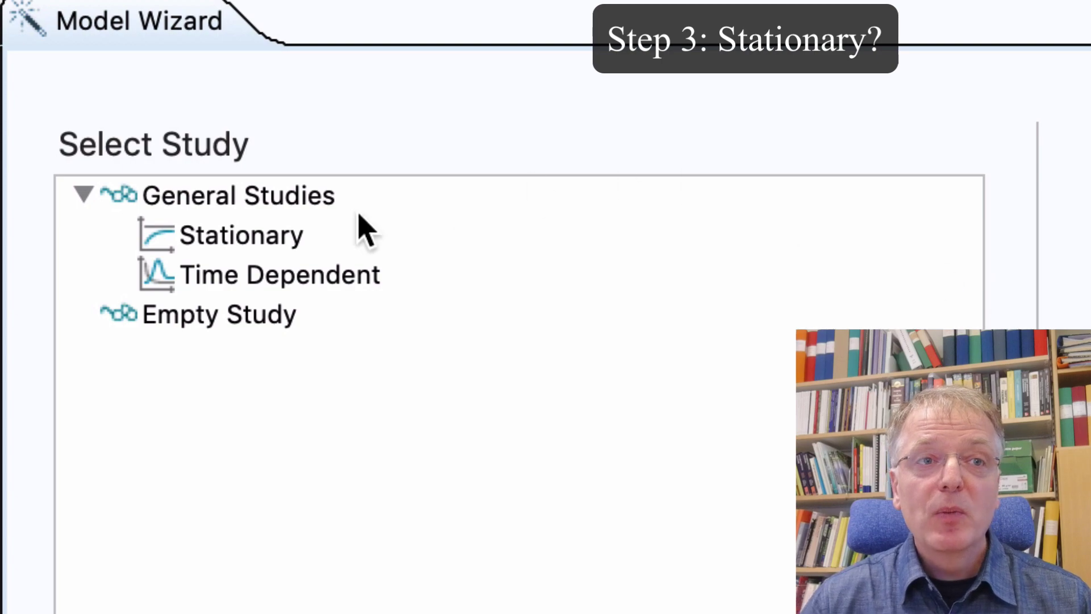
left_click(233, 237)
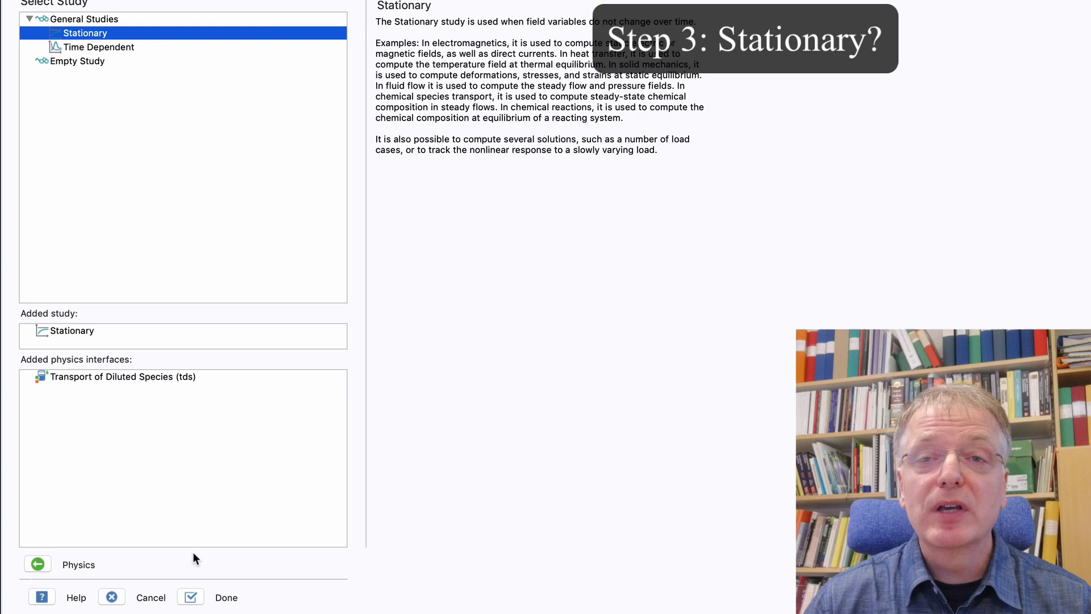
left_click(191, 597)
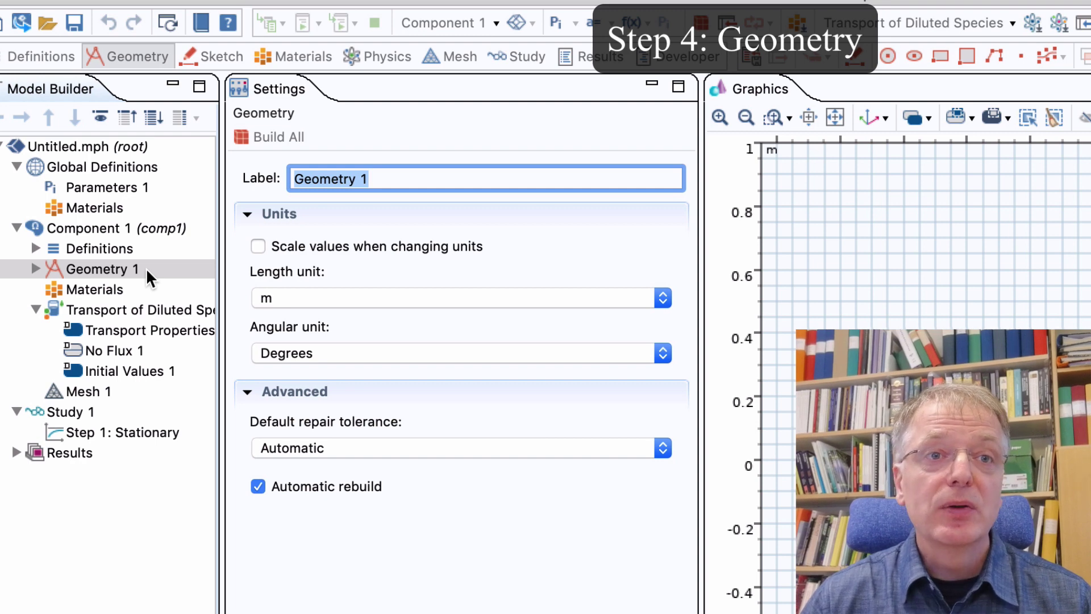
right_click(145, 268)
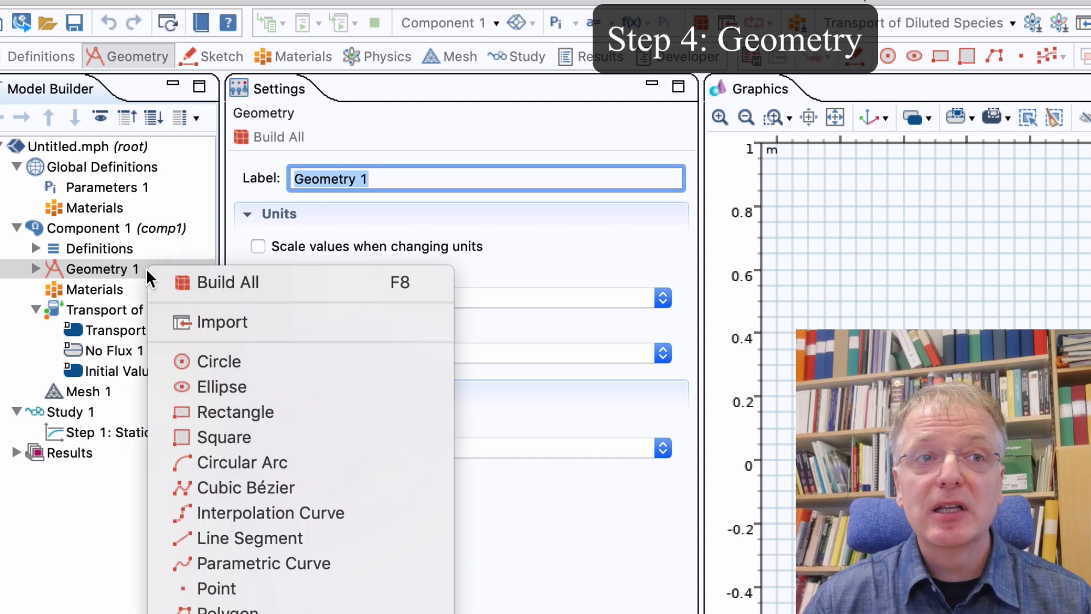
left_click(32, 545)
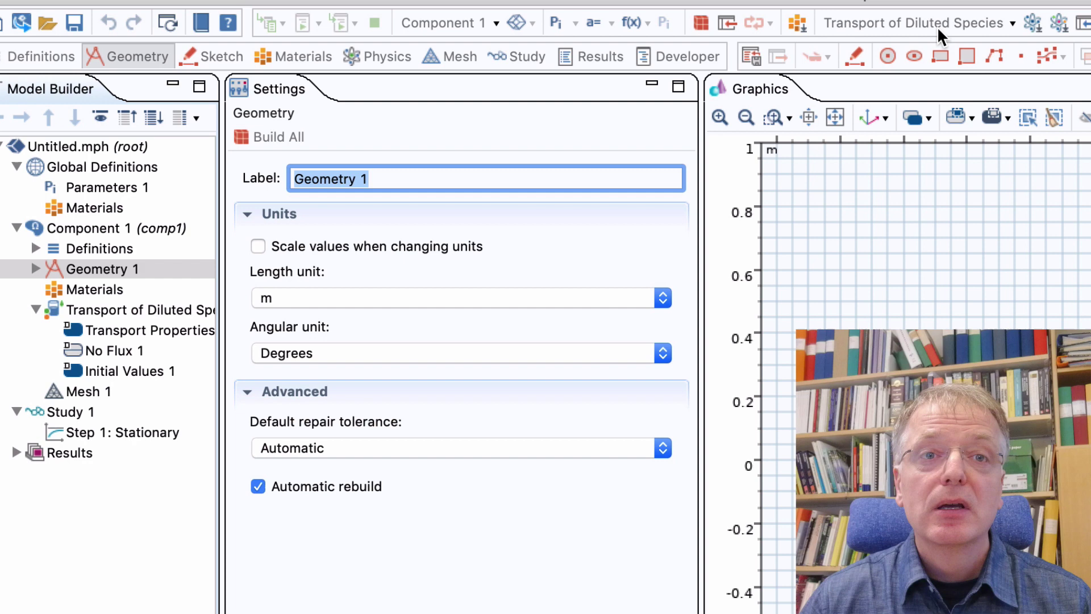
right_click(114, 271)
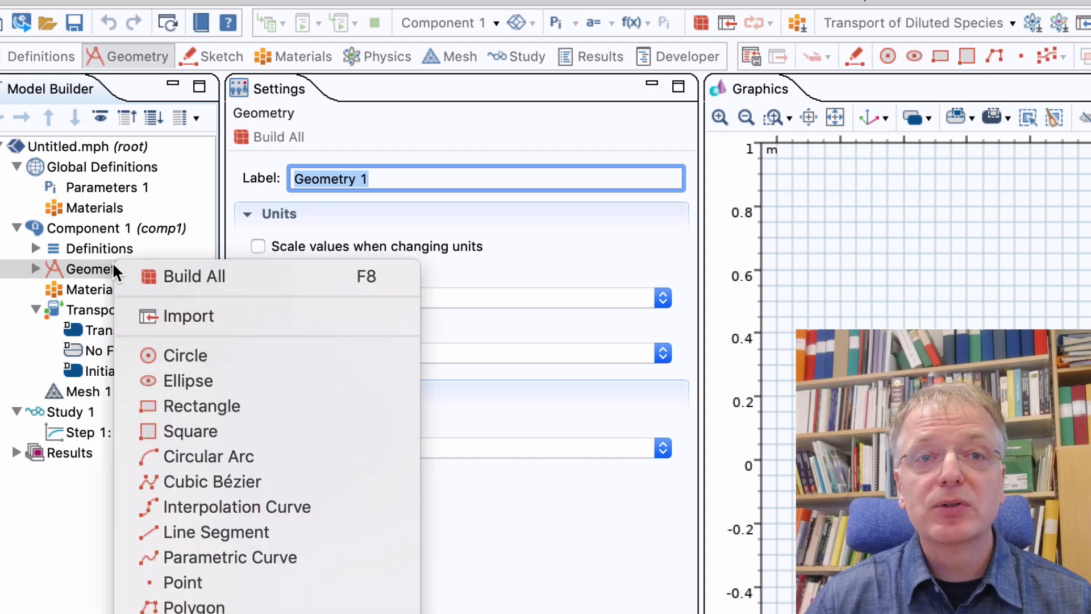
left_click(196, 399)
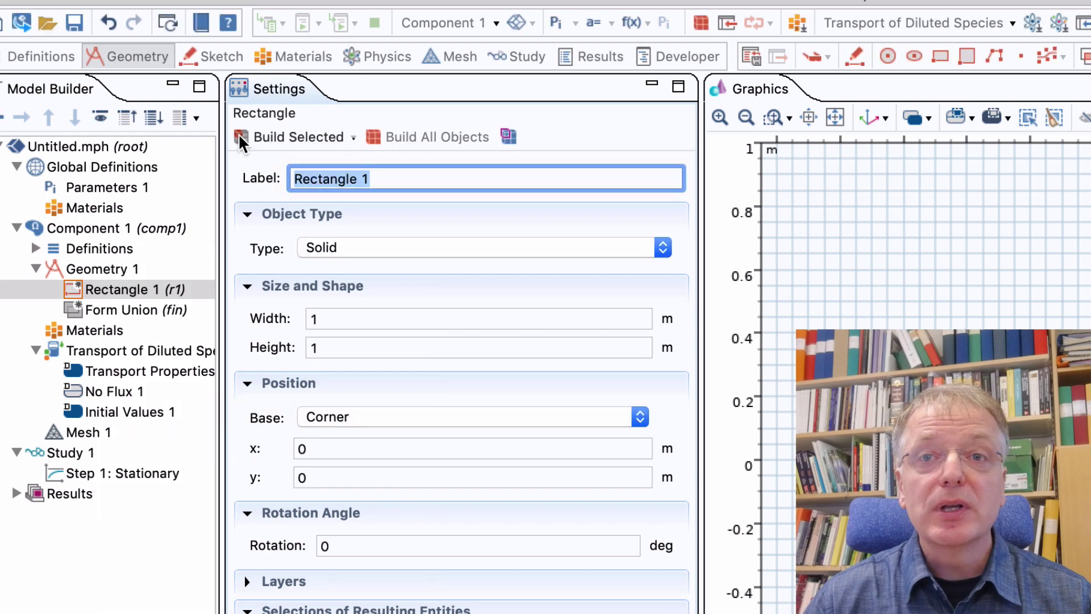
left_click(239, 138)
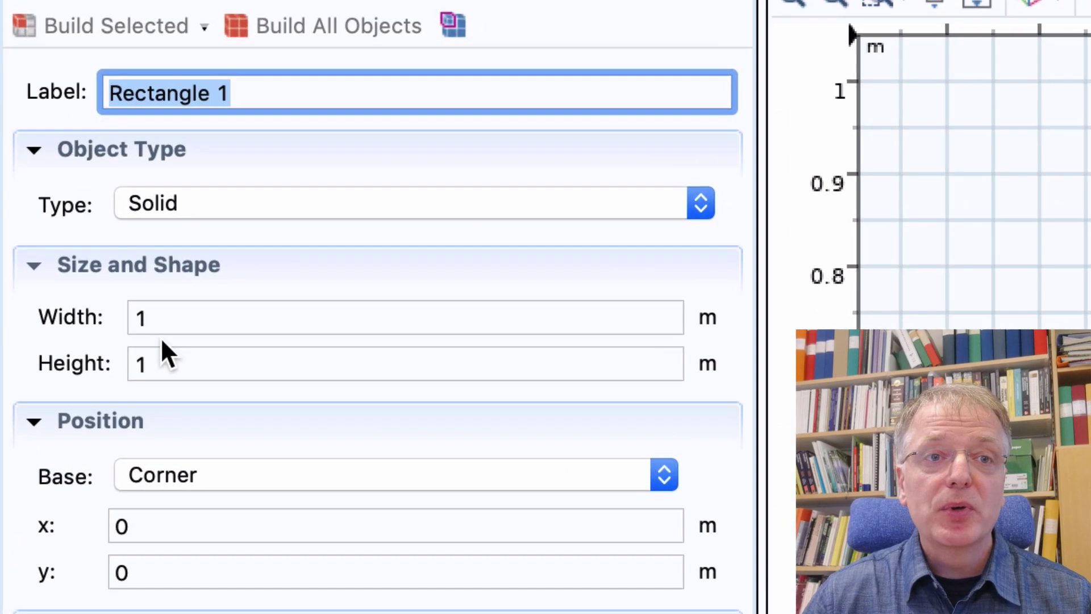
left_click(172, 321)
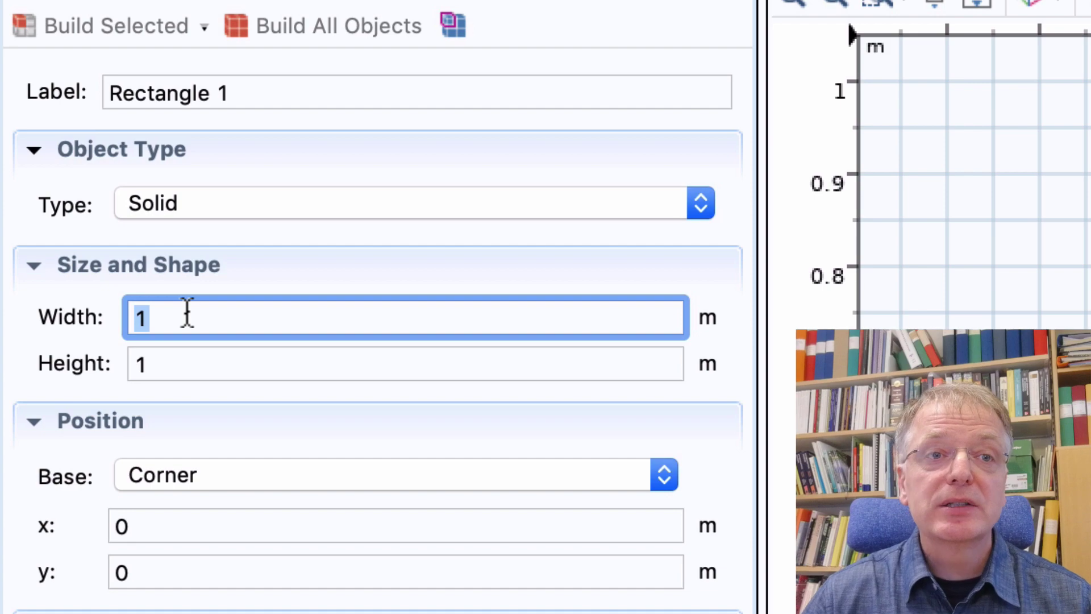
type("8")
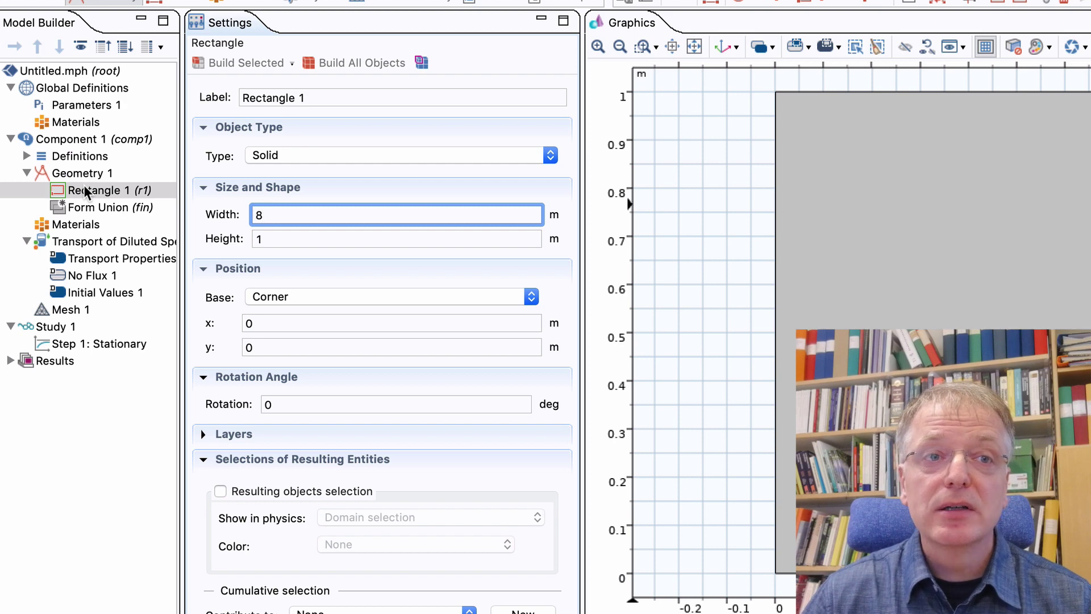
right_click(86, 192)
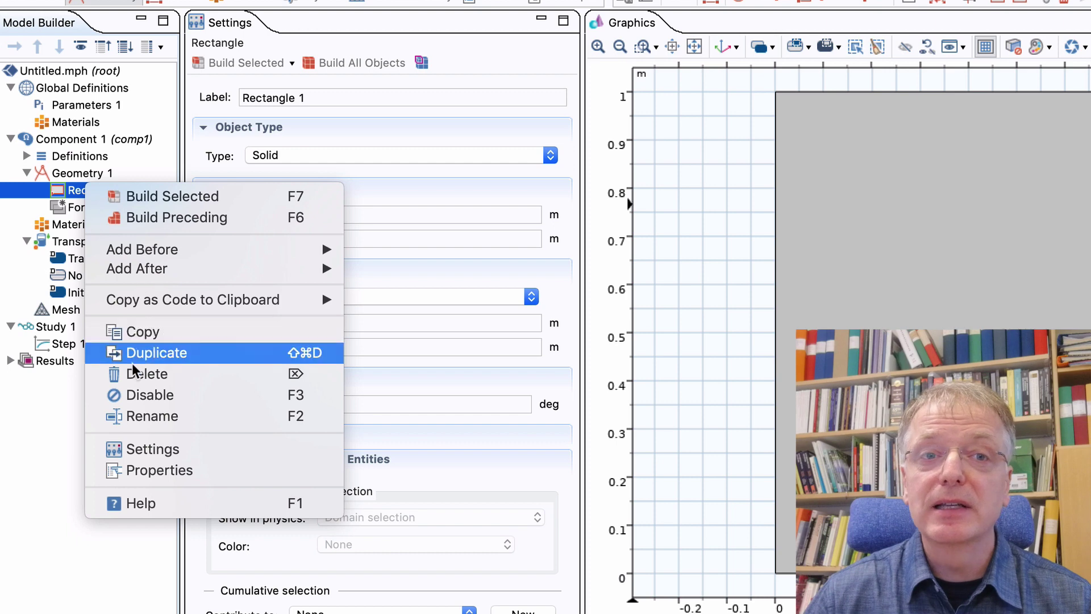
left_click(156, 373)
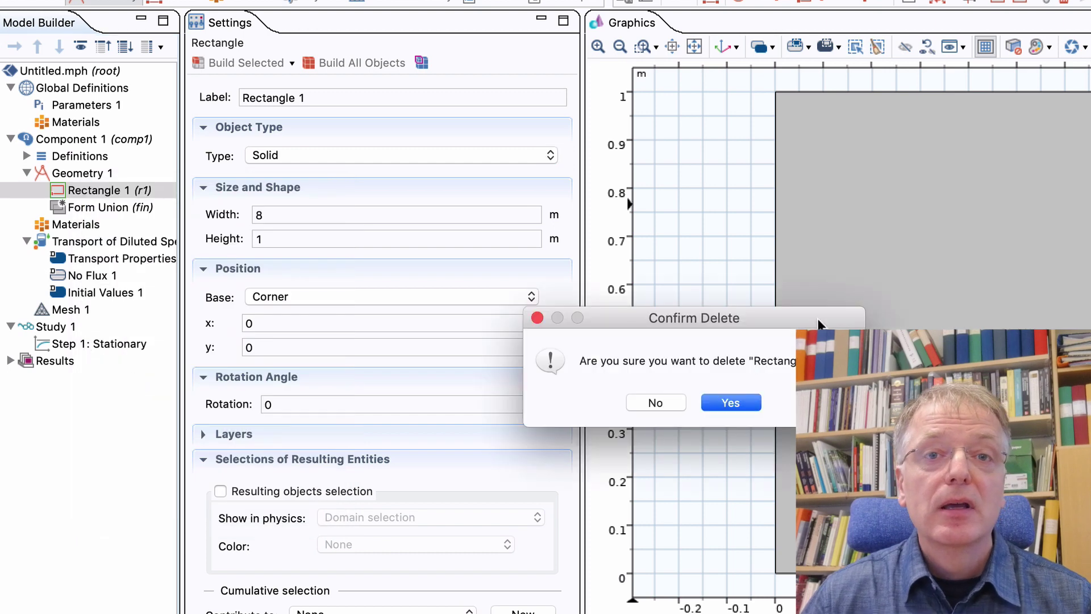
left_click(728, 404)
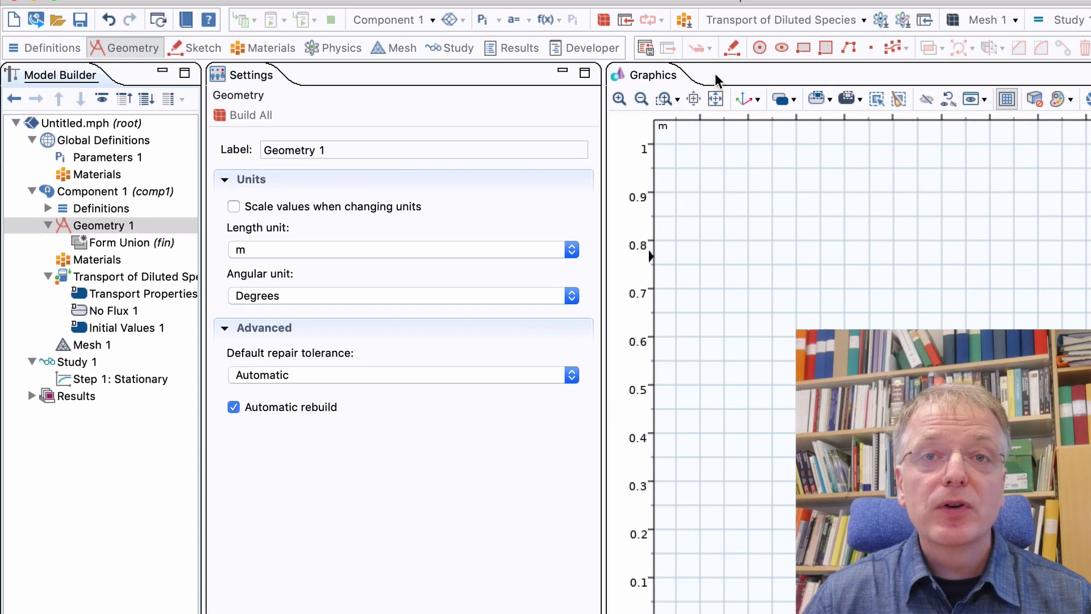
- Switch the Geometry ribbon to the Sketch tab for drawing on the canvas
left_click(733, 48)
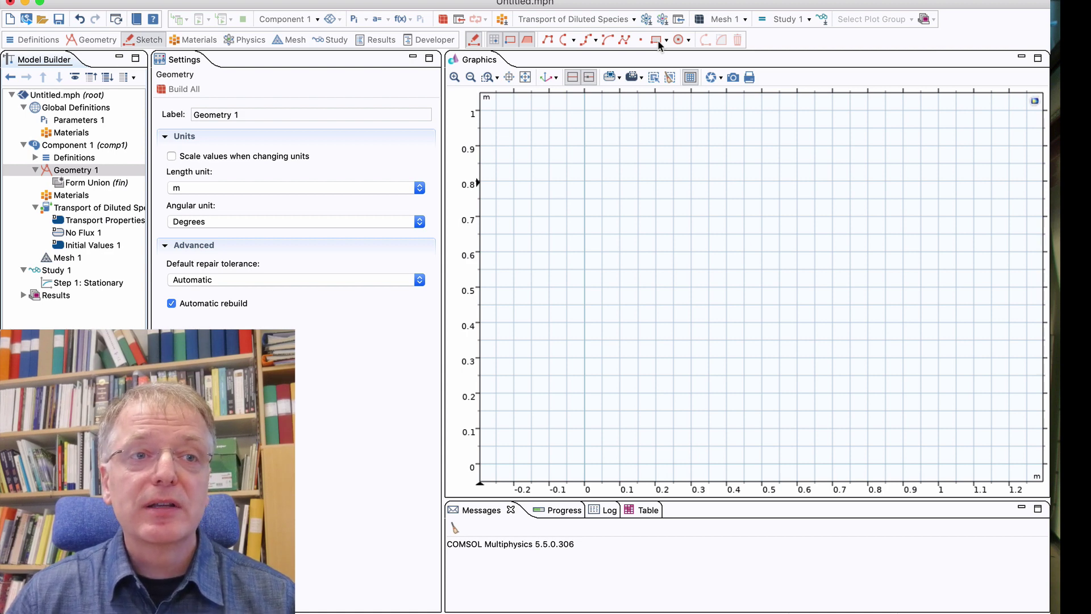
- Draw the 0.75 × 0.4 m rectangle and an inner quadratic arc ending near (0.9, 0.06)
left_click(655, 40)
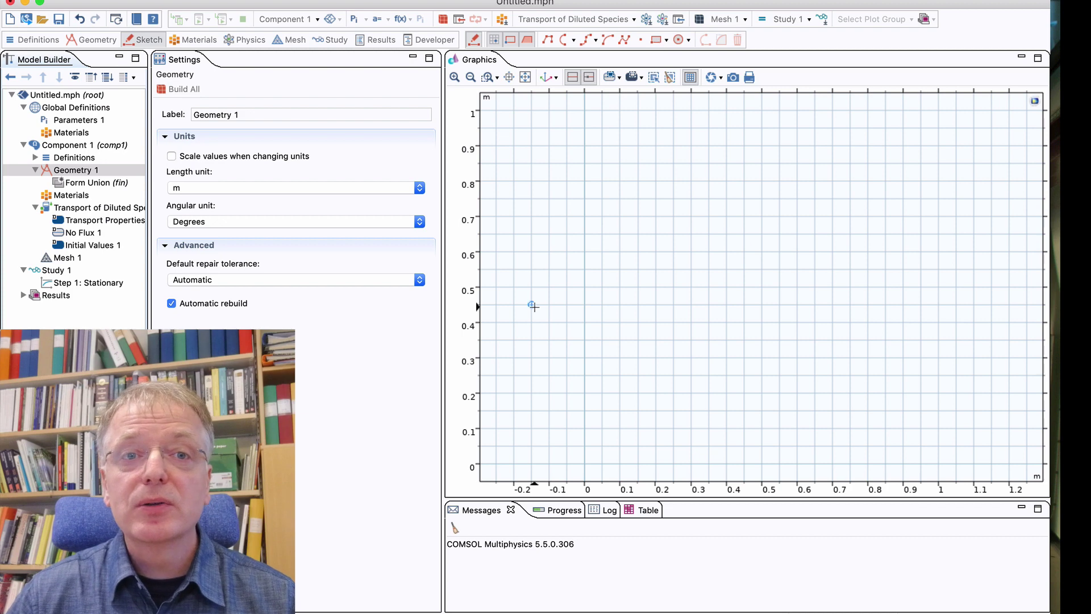
mouse_move(506, 344)
left_mouse_down()
mouse_move(675, 241)
mouse_move(788, 204)
left_mouse_up()
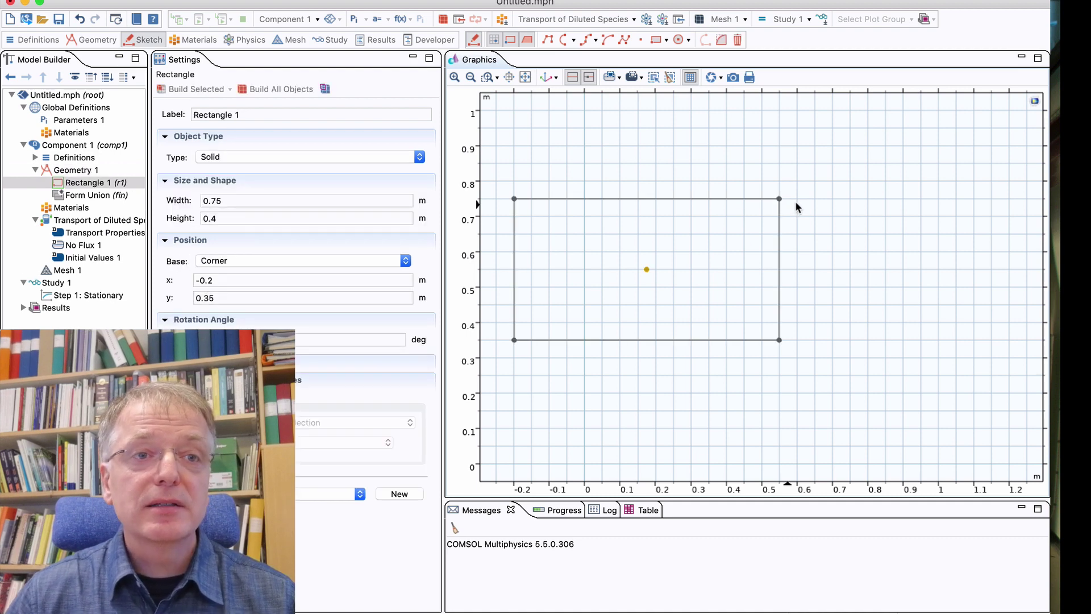
left_click(606, 42)
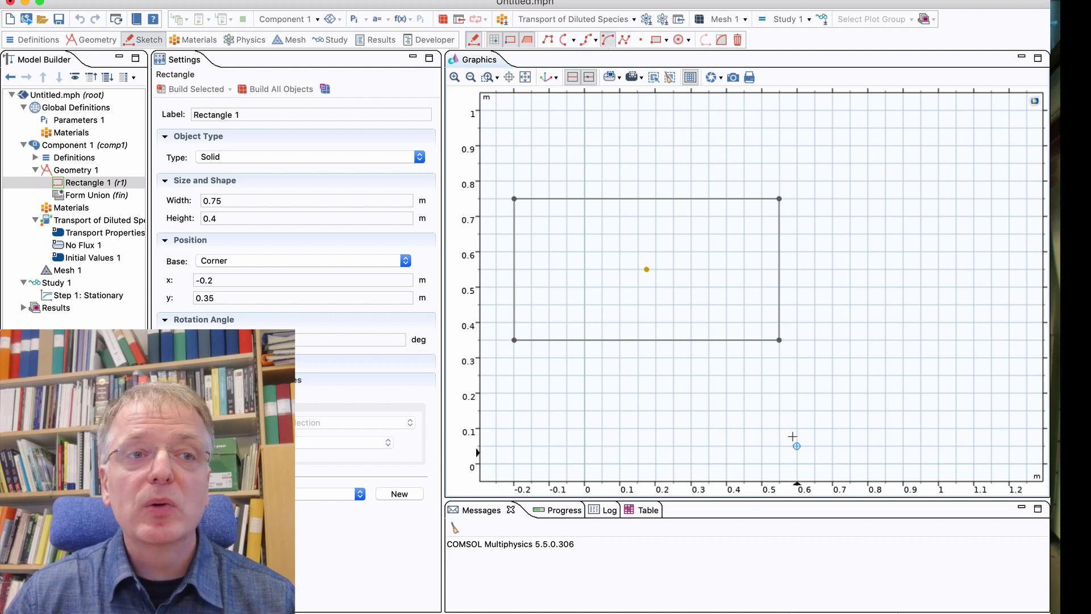
left_click(790, 344)
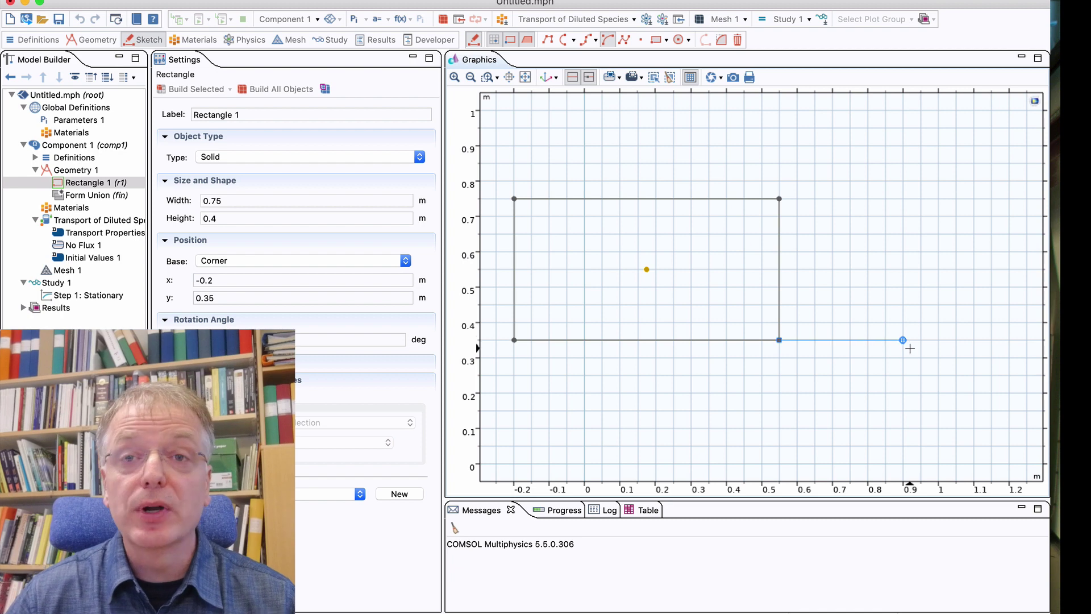
left_click(903, 340)
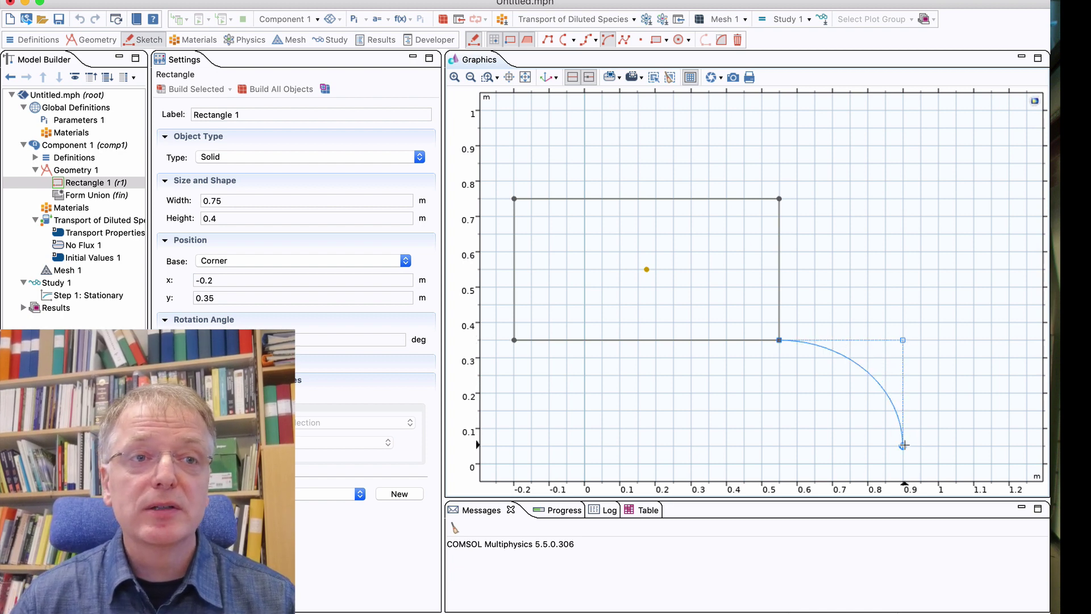
left_click(903, 445)
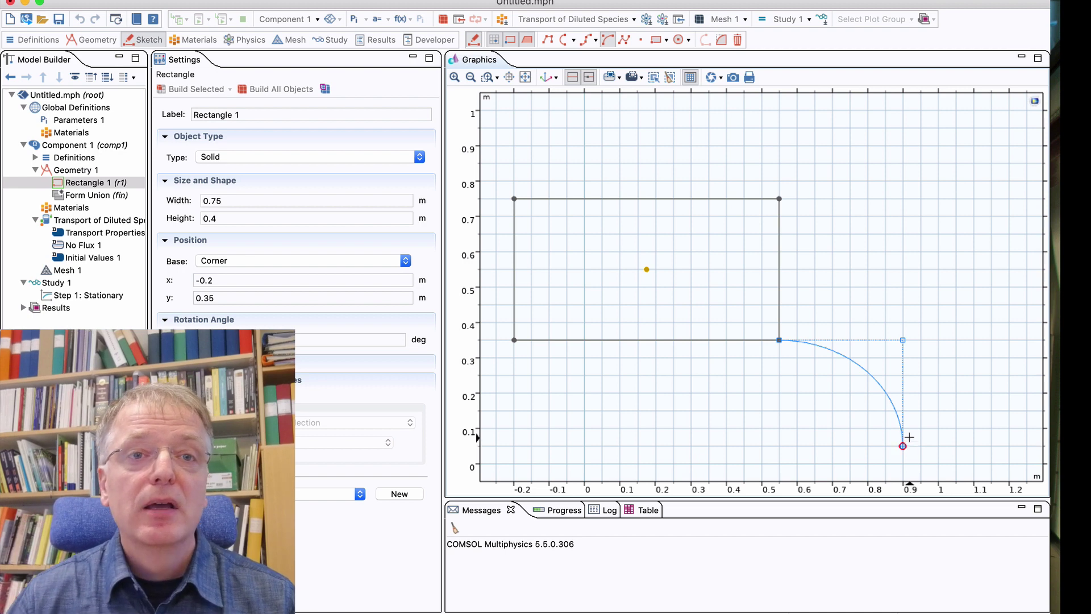
- Add the outlet edge, outer arc and closing edge, finishing the sketch as a solid bend
left_click(549, 42)
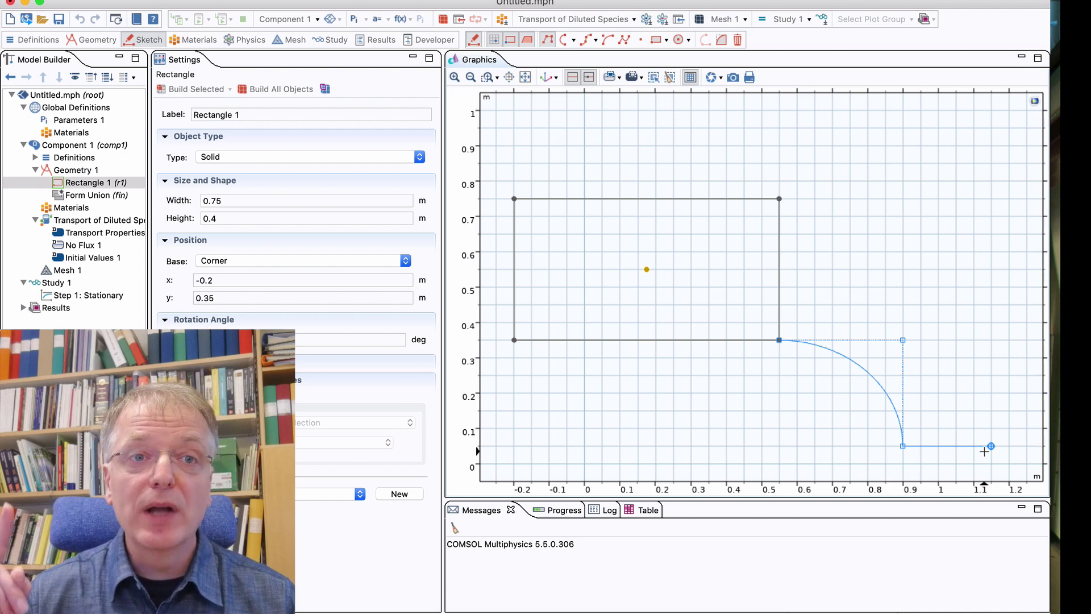
left_click(867, 198)
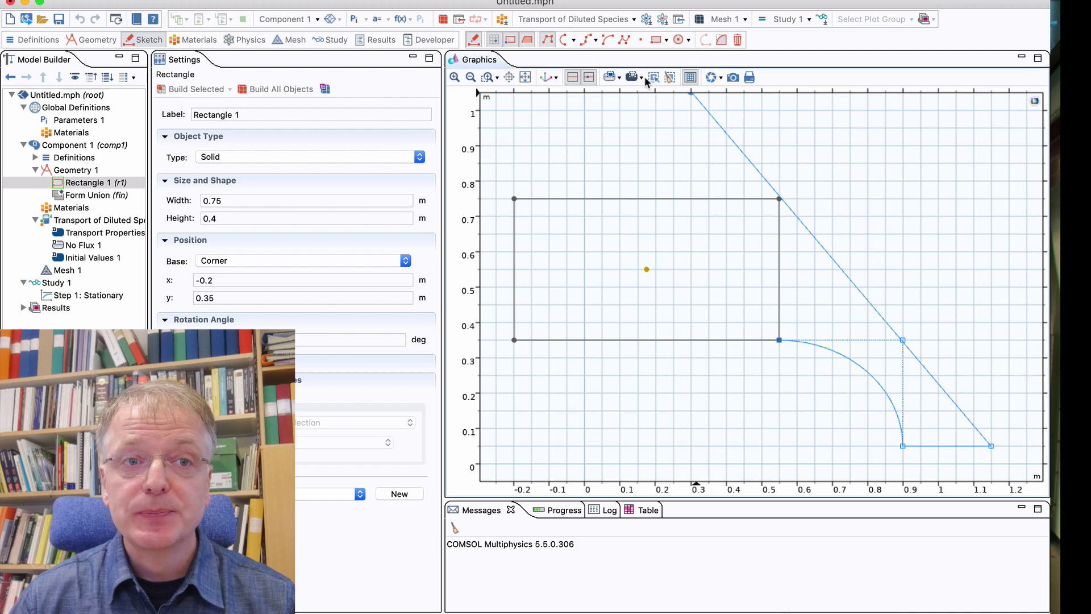
left_click(606, 40)
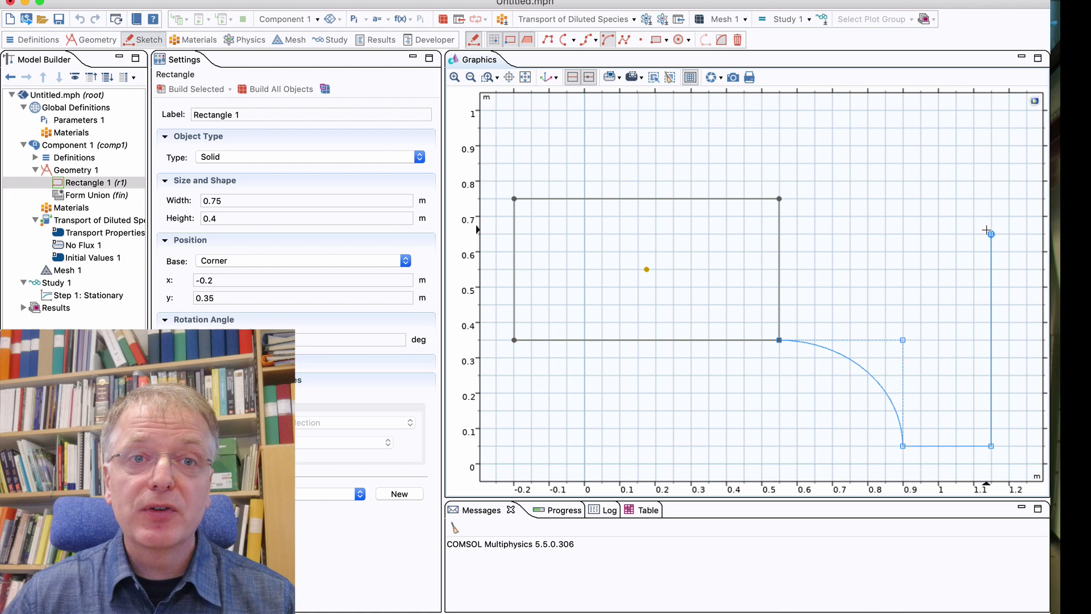
left_click(990, 233)
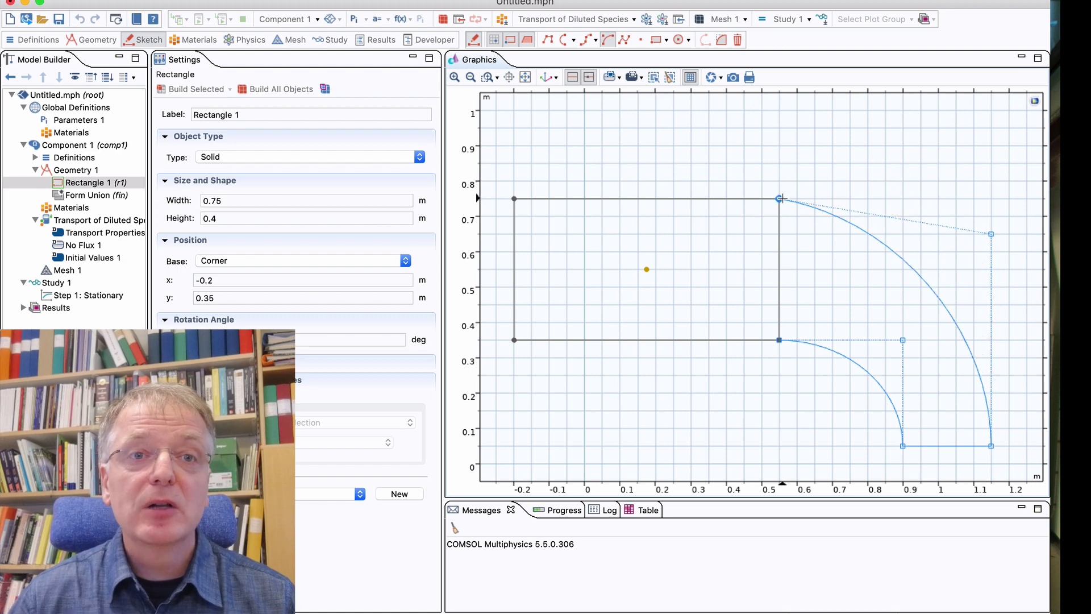
left_click(779, 198)
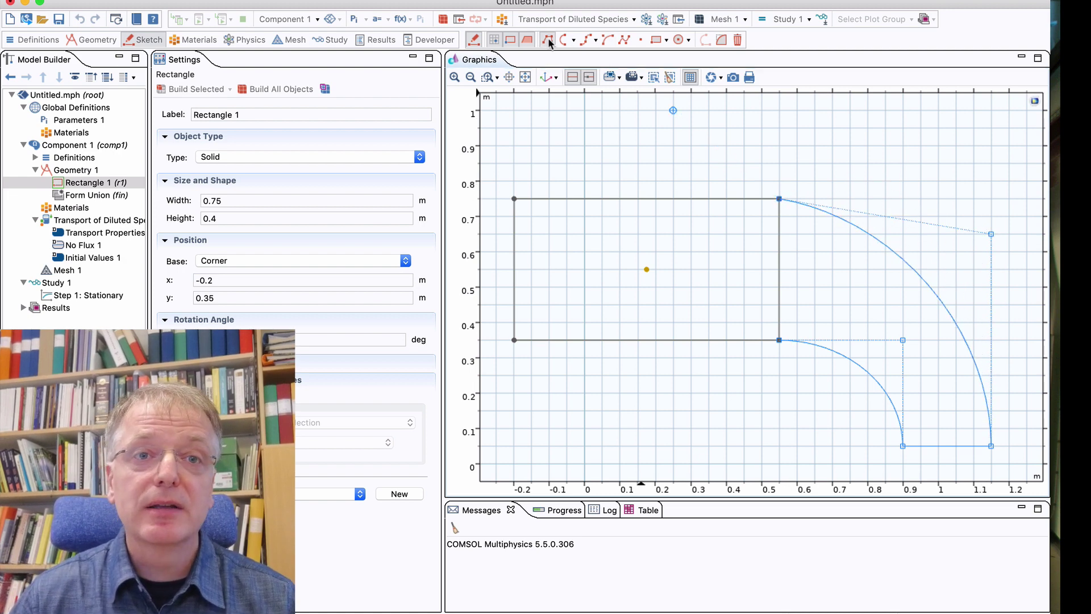
left_click(780, 339)
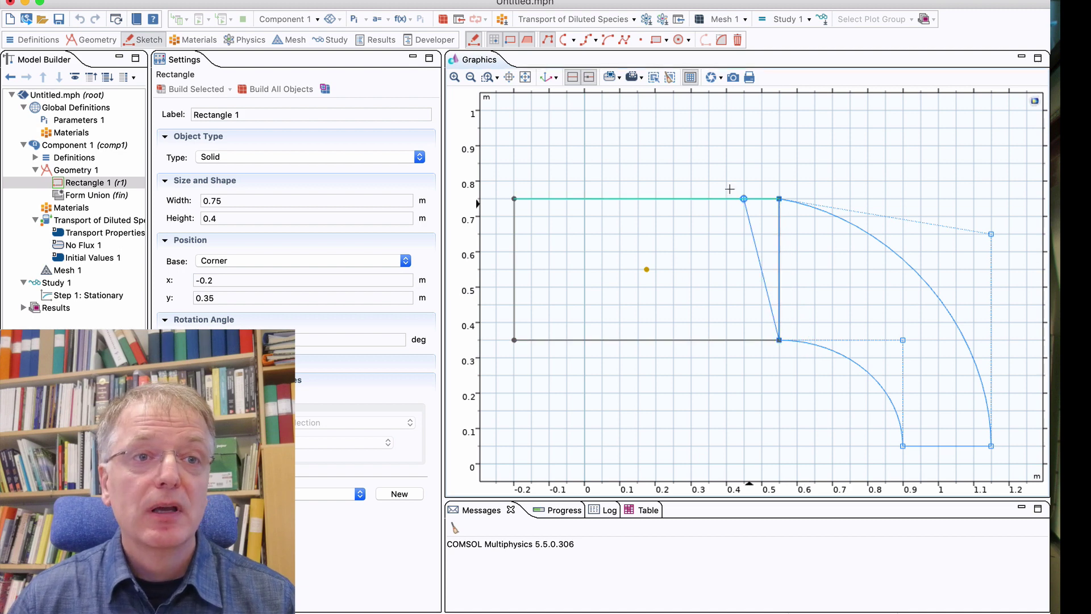
left_click(472, 41)
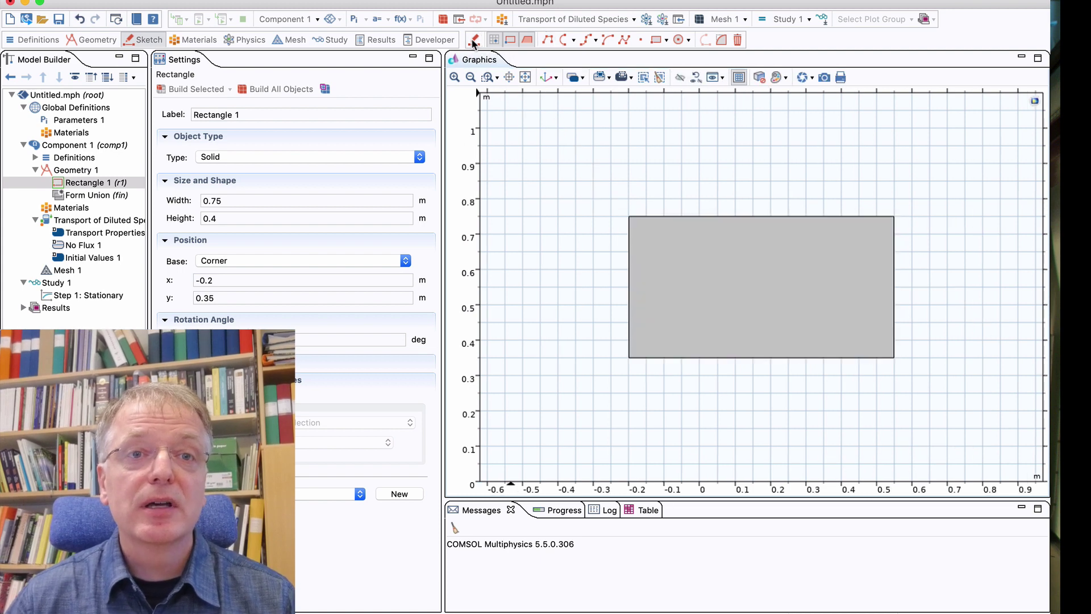
left_click(526, 76)
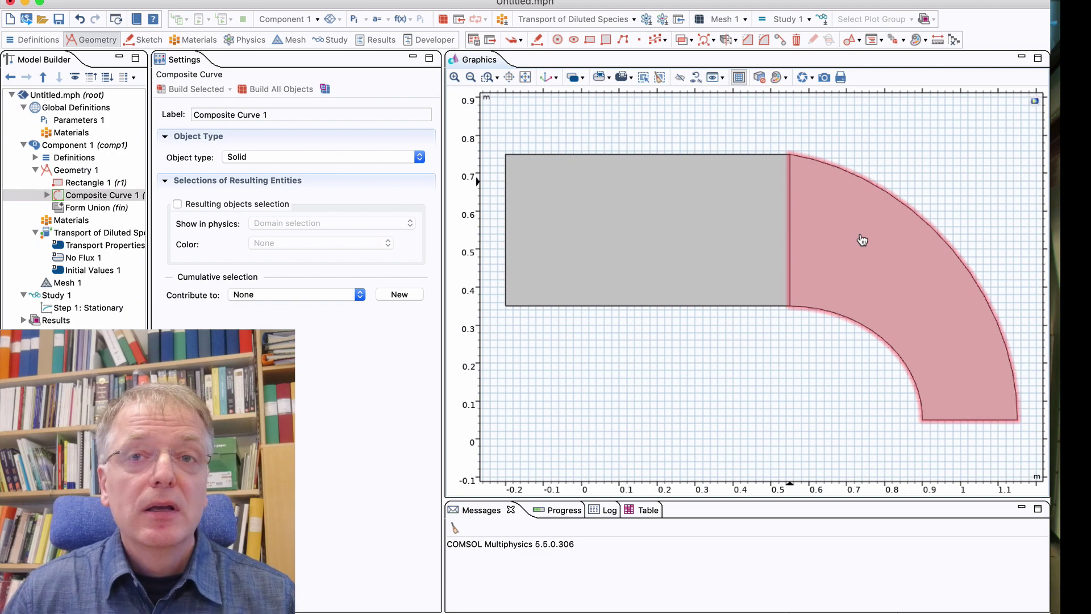
- Delete Composite Curve 1 and redraw the inner Bézier arc ending at (0.75, 0.15)
key("Delete")
key("Return")
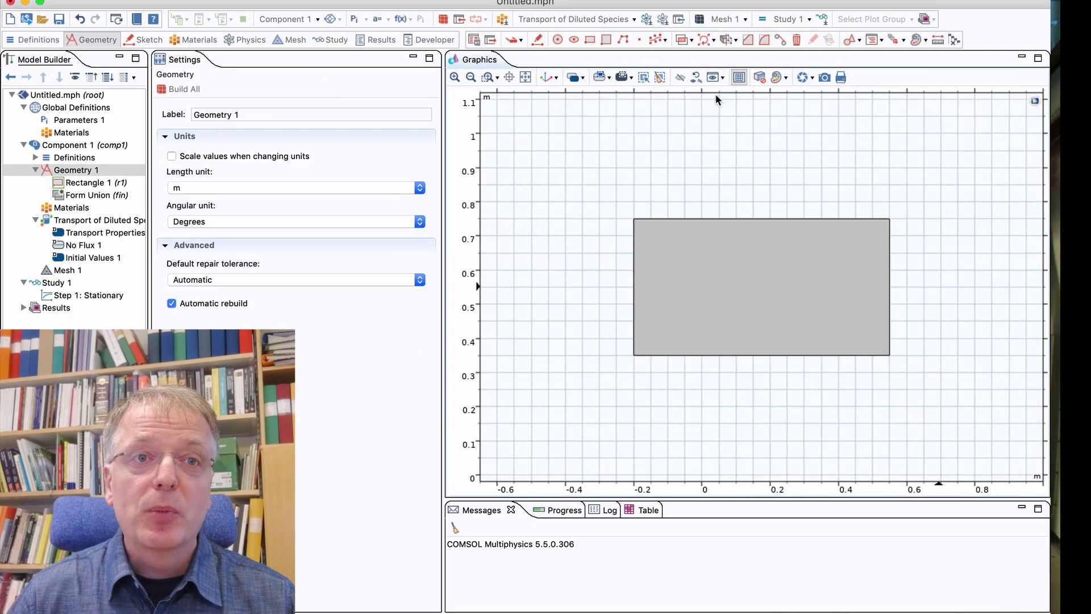
left_click(588, 47)
left_click(889, 355)
left_click(958, 357)
left_click(959, 424)
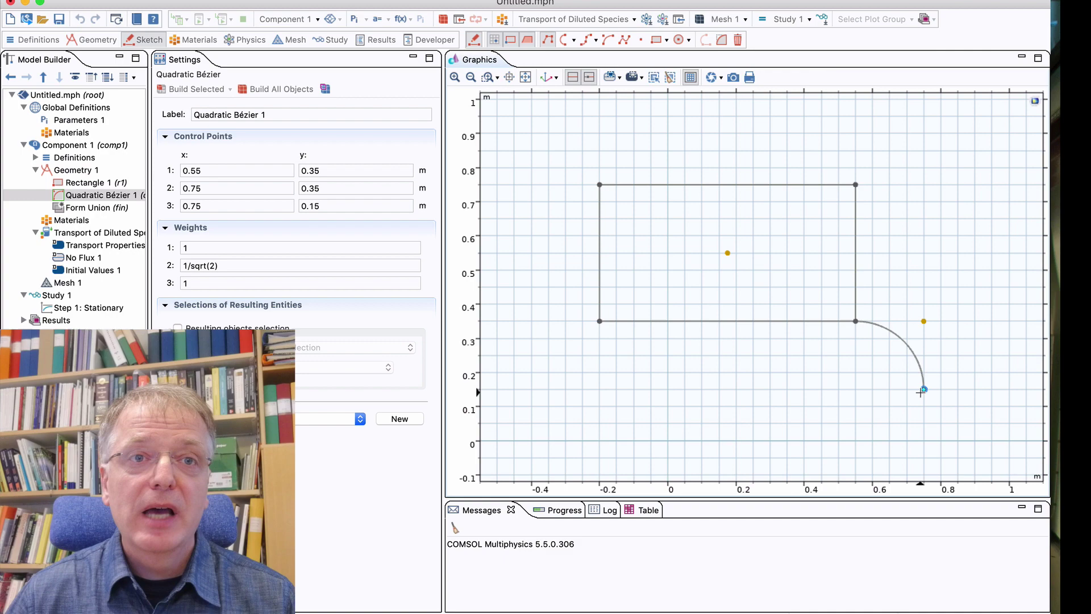
- Draw the outlet edge to (0.9, 0.15), the outer arc and vertical closing edge, then box-select all curves
left_click(920, 392)
left_click(978, 392)
right_click(978, 392)
left_click(978, 392)
left_click(995, 136)
left_click(858, 187)
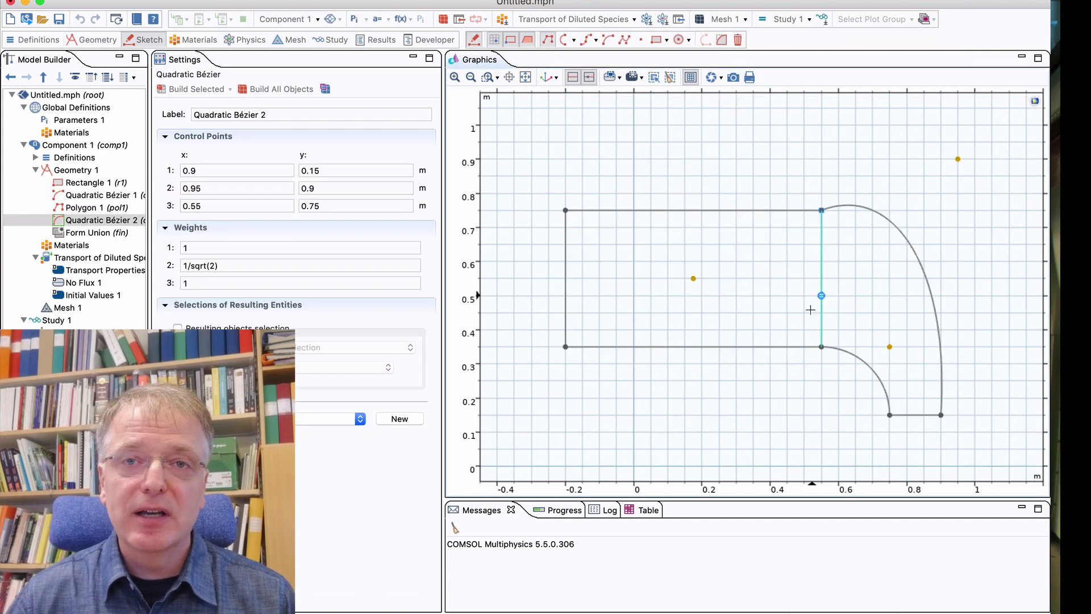
left_click(811, 310)
right_click(810, 309)
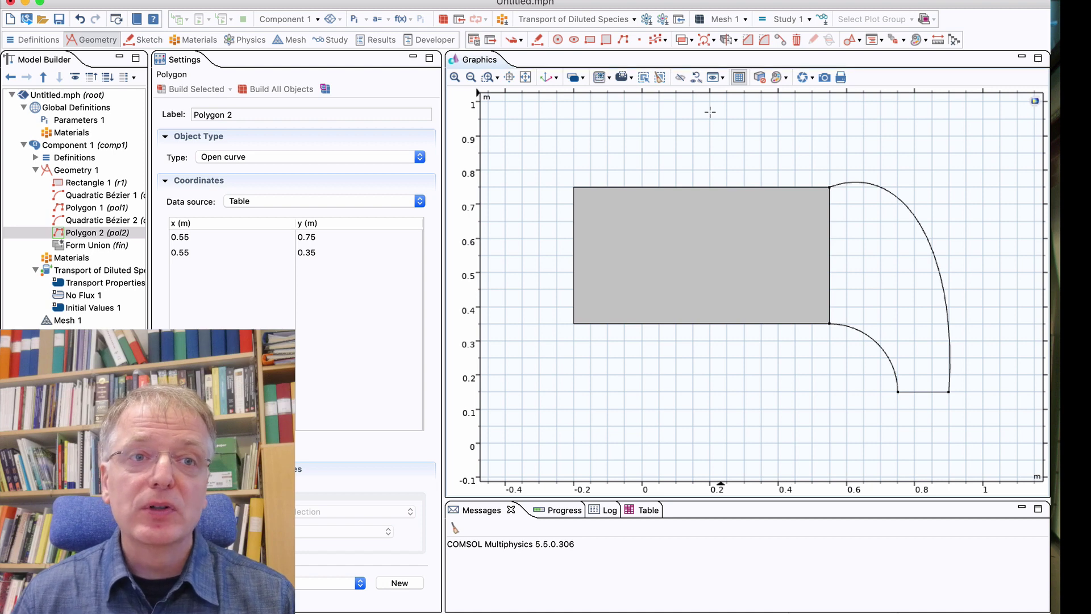
left_click_drag(767, 126, 989, 423)
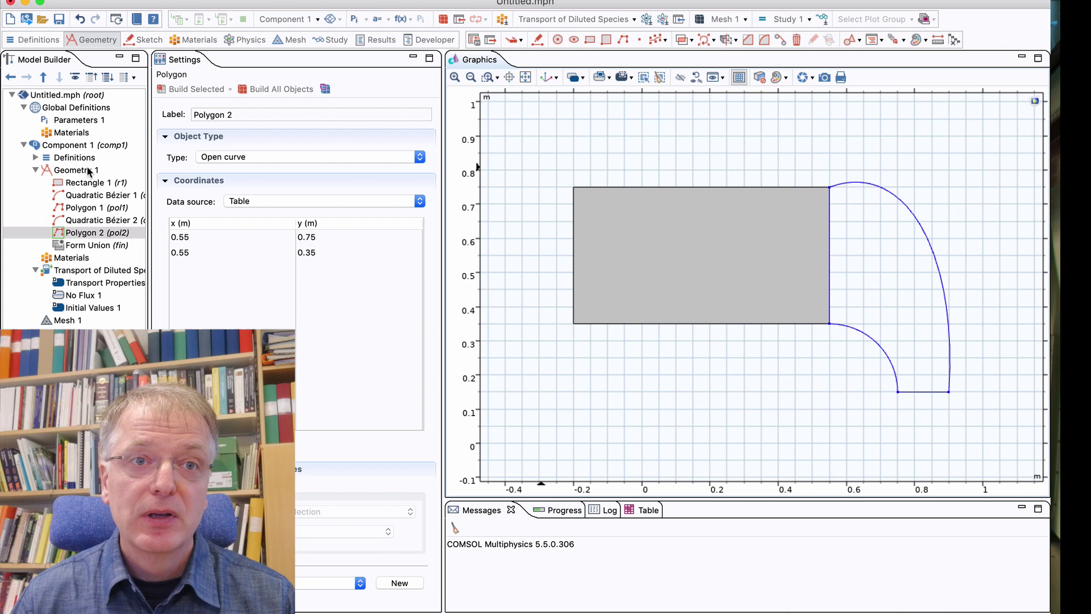
- Add Convert to Solid on the two Béziers and two polygons and build all objects
left_click(89, 171)
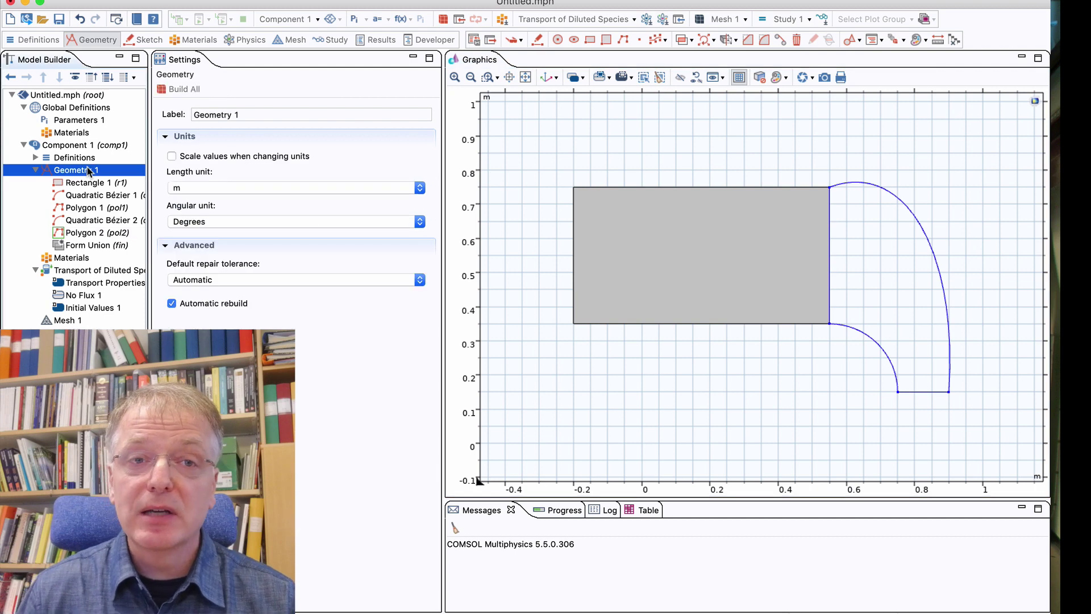
right_click(89, 171)
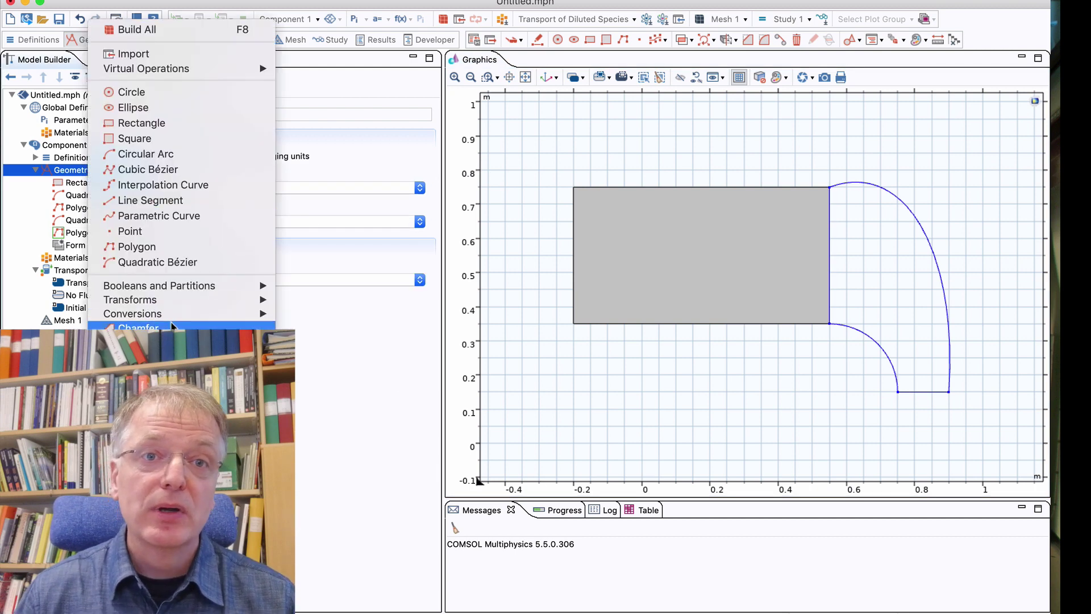
mouse_move(175, 319)
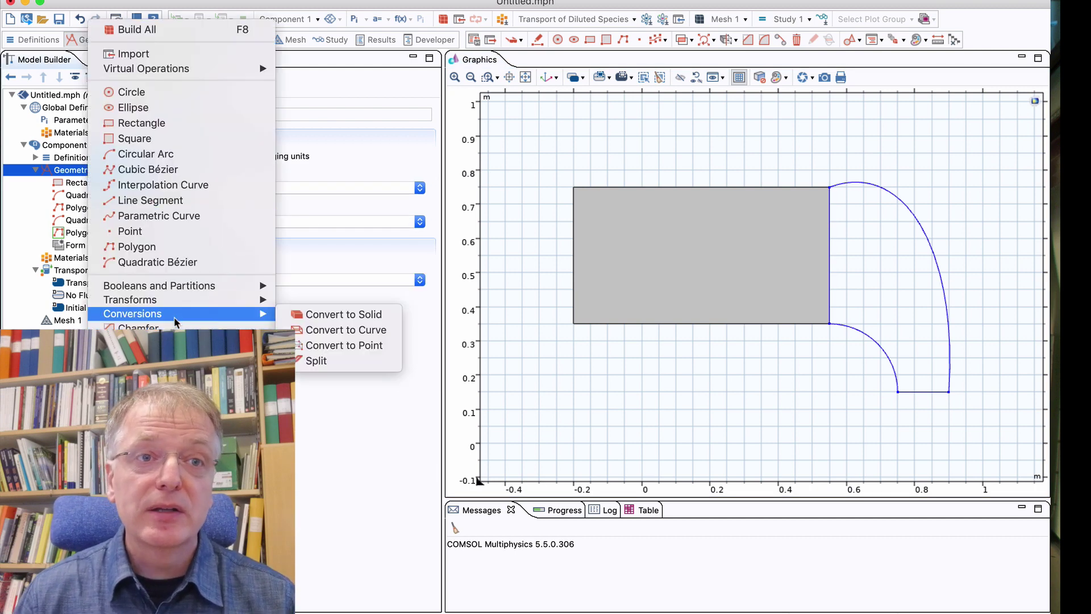
left_click(344, 316)
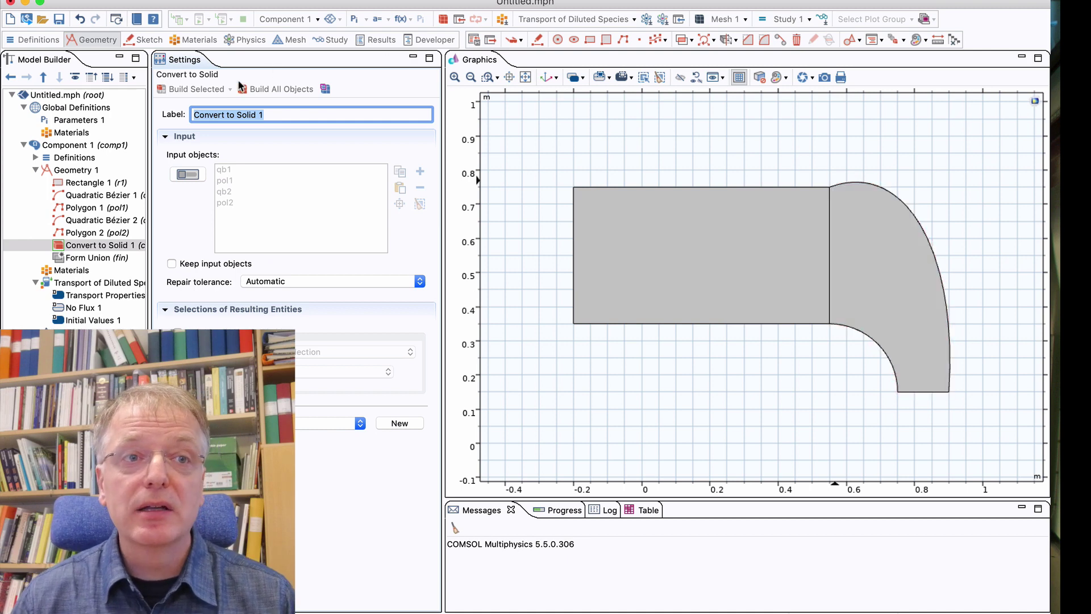
left_click(187, 174)
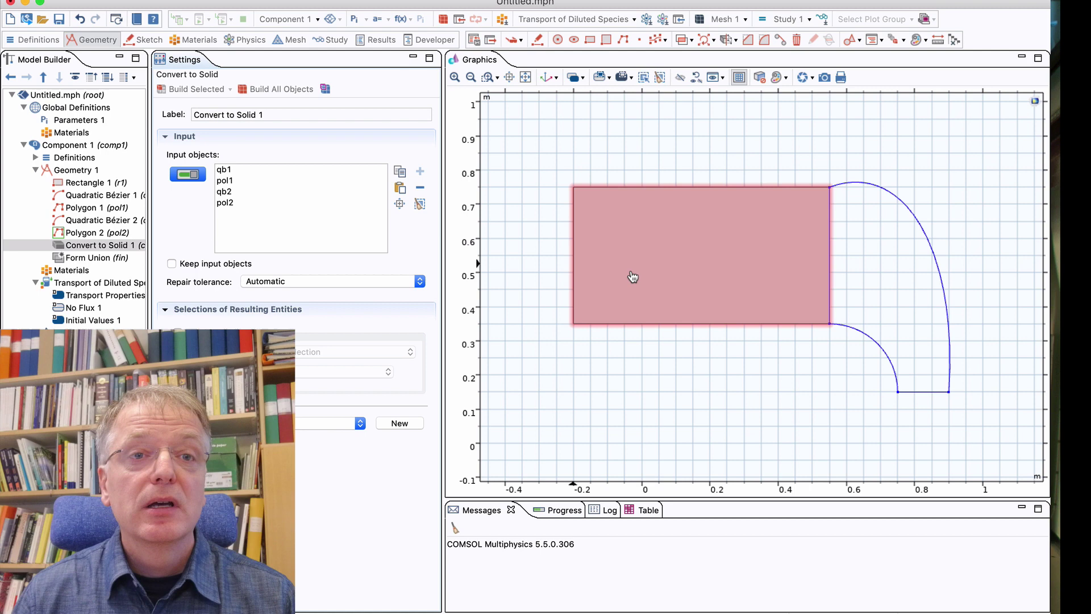
left_click(871, 342)
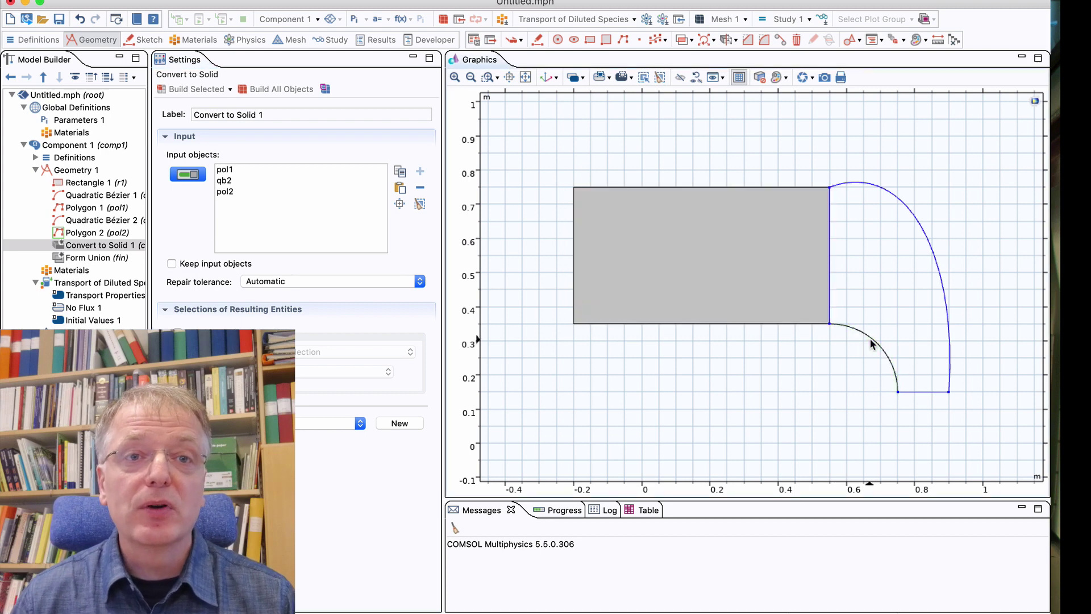
left_click(871, 341)
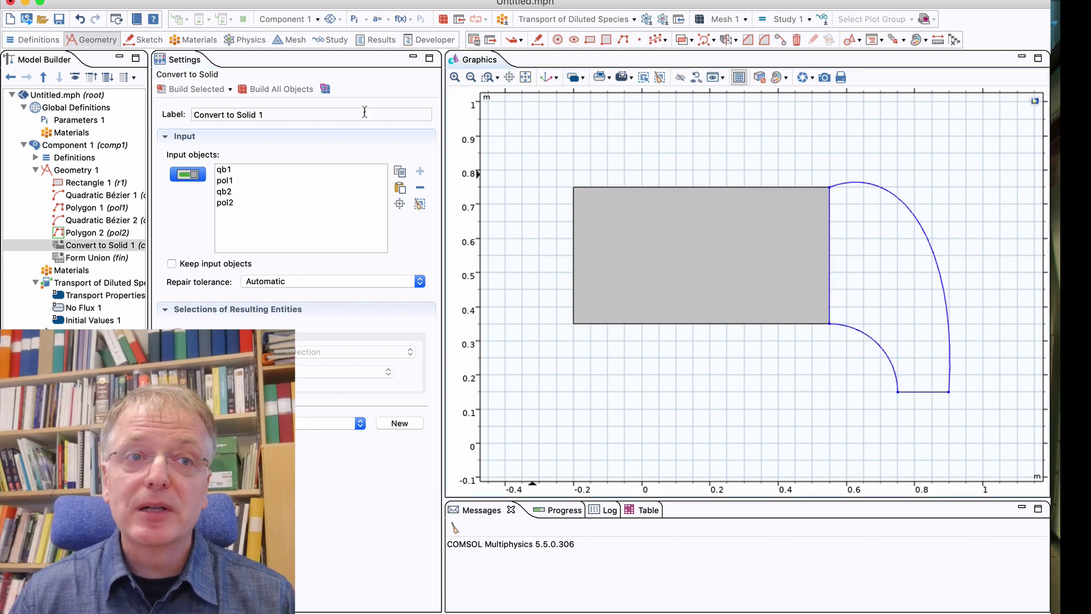
left_click(243, 90)
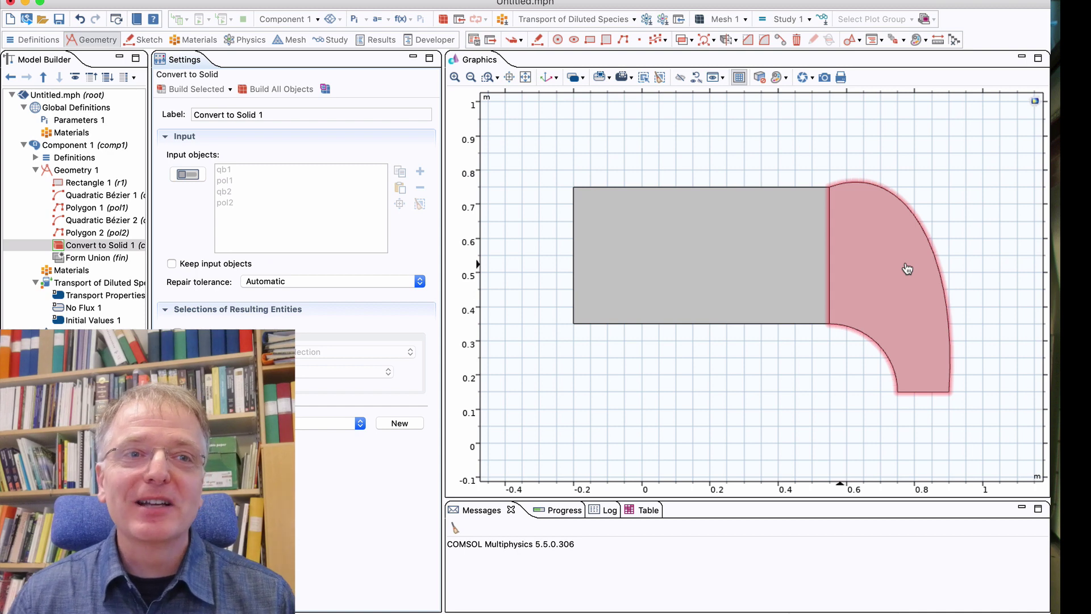
left_click(73, 170)
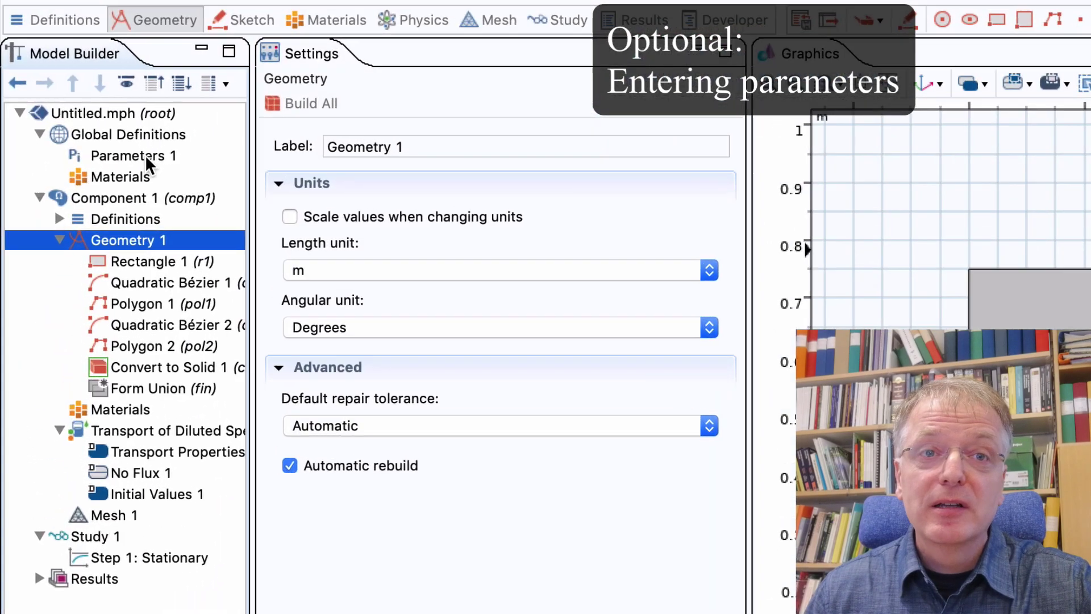
- In Parameters 1, add xpos and ypos, fixing the ypos expression's missing [m] unit
left_click(145, 156)
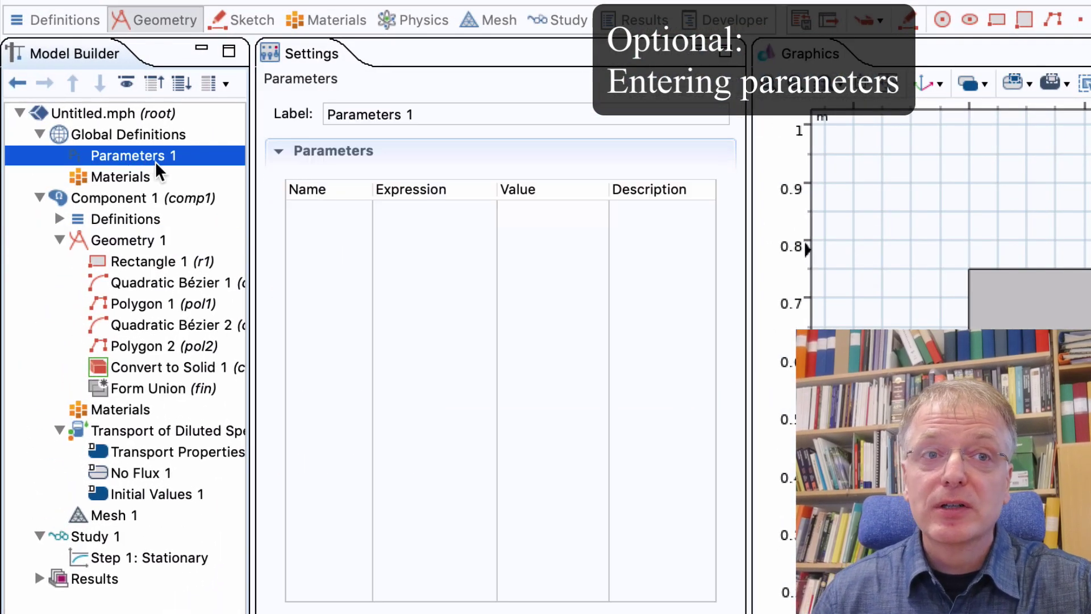
left_click(316, 215)
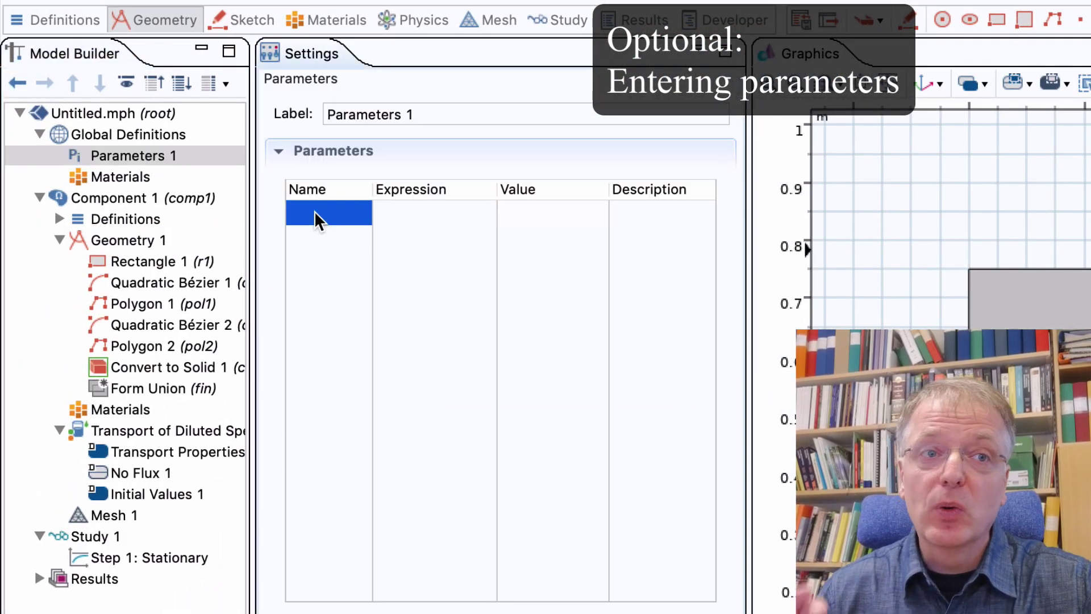
type("xpos")
key("Tab")
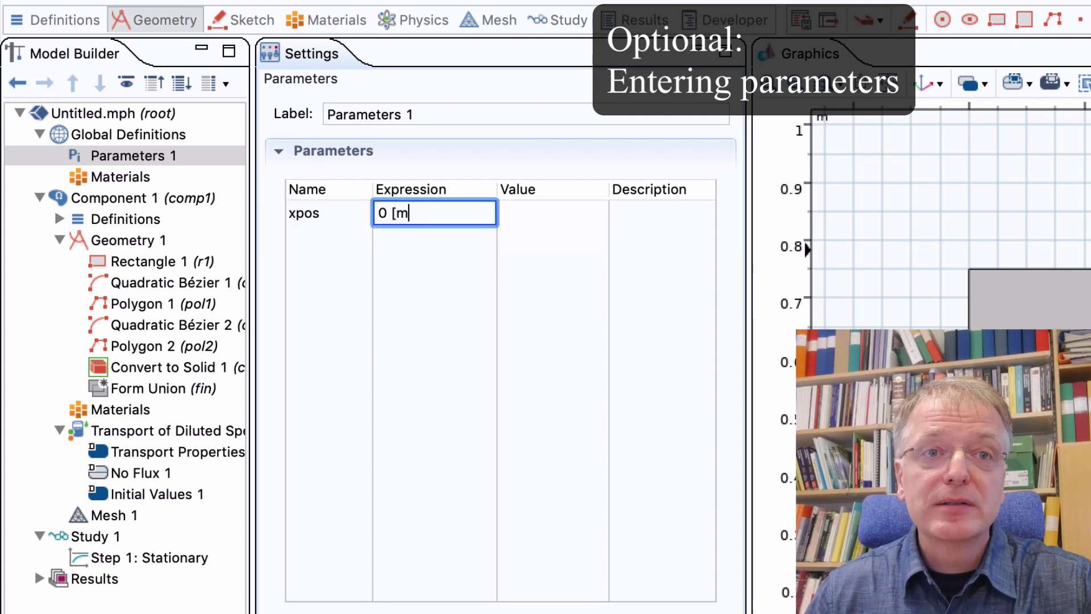
key("Return")
key("Return")
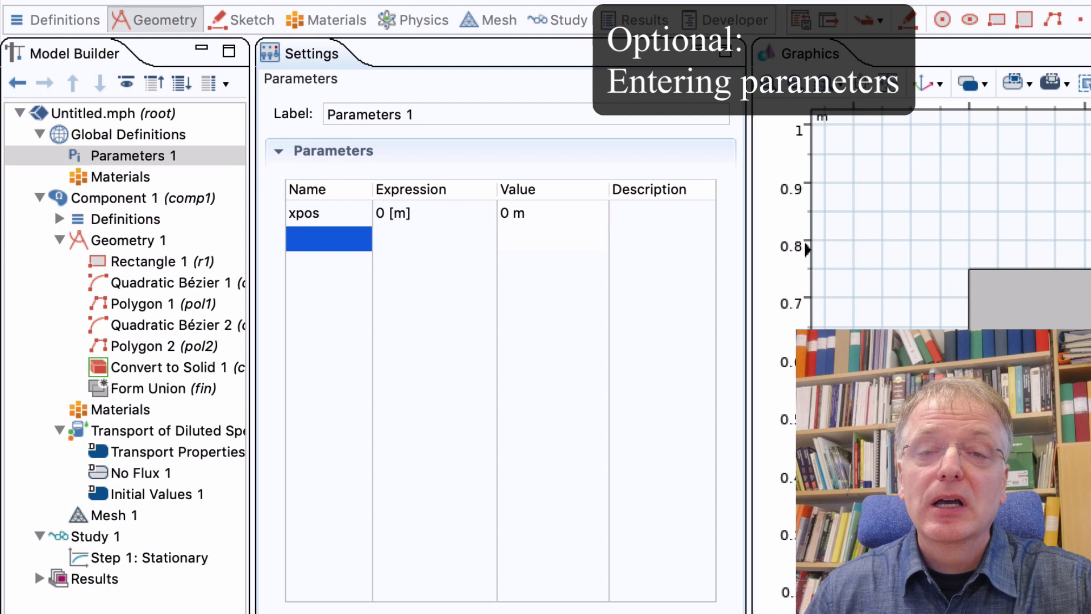
type("ypos")
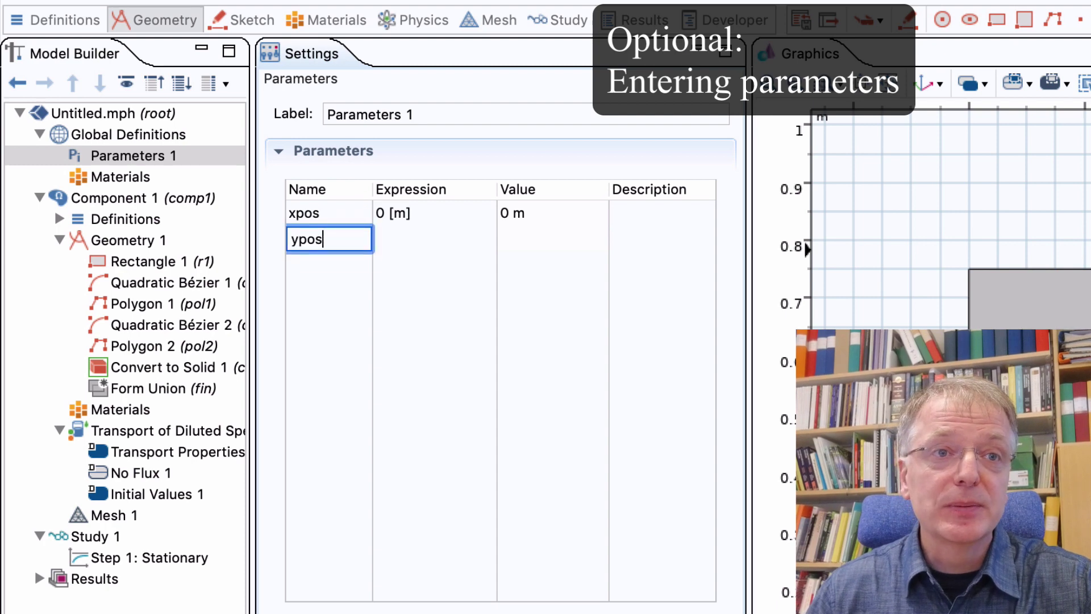
key("Tab")
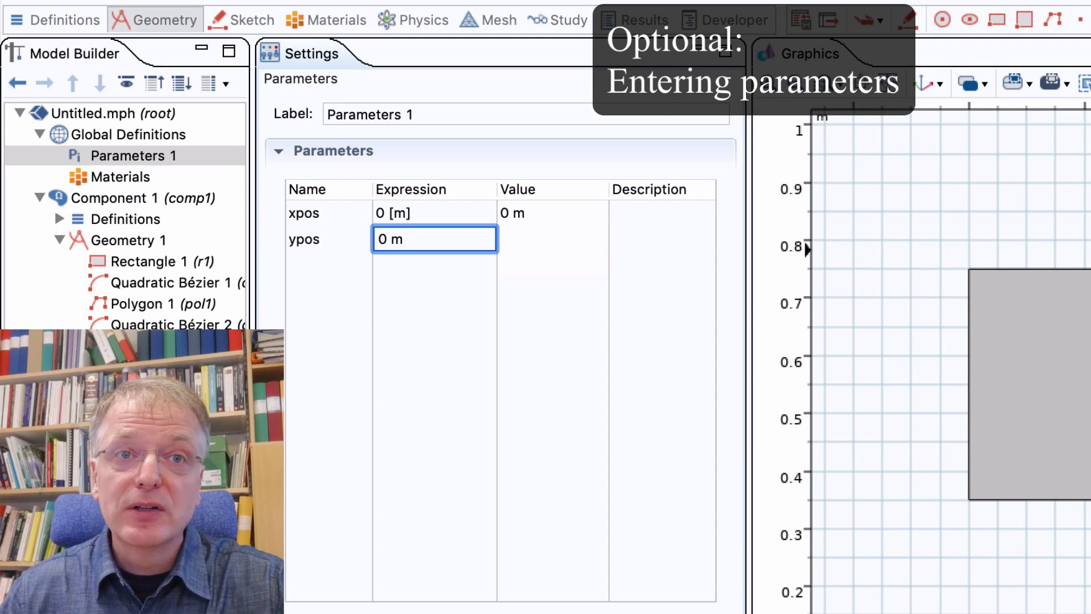
key("Return")
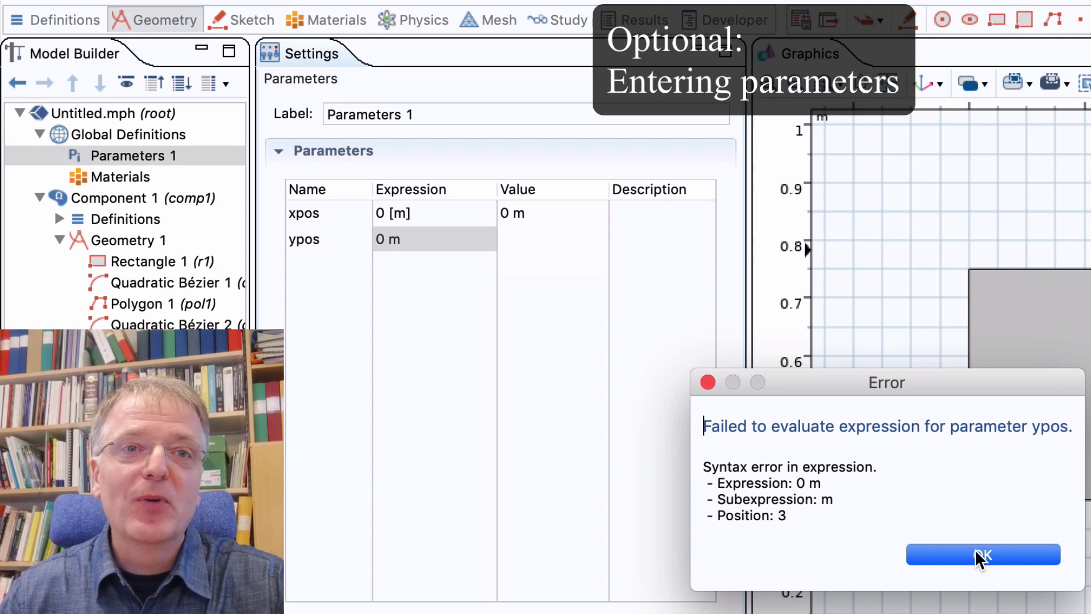
left_click(974, 548)
left_click(404, 239)
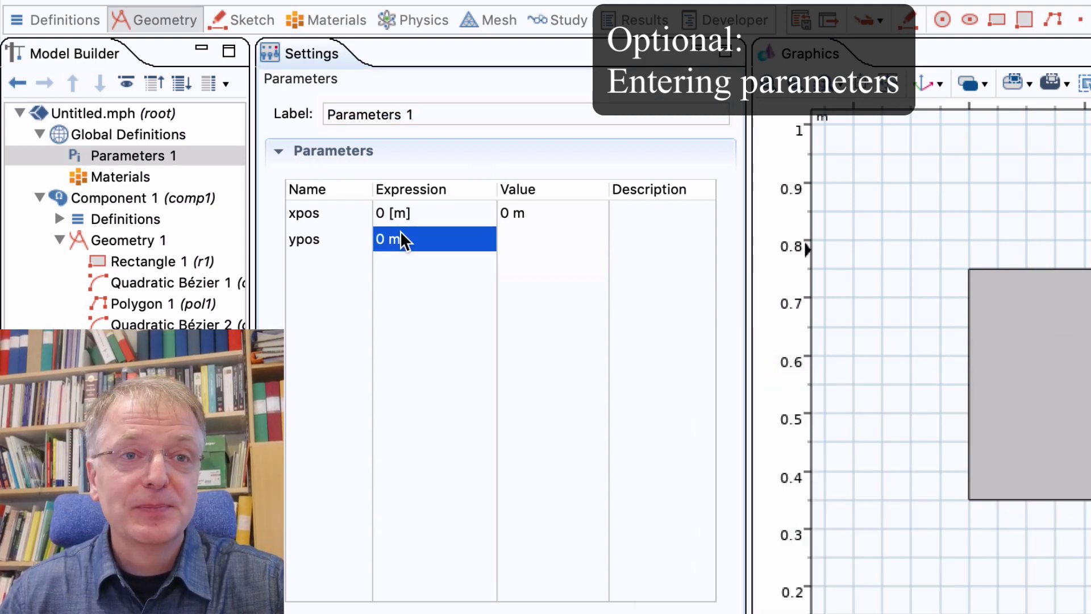
left_click(402, 238)
left_click(393, 238)
type("[m")
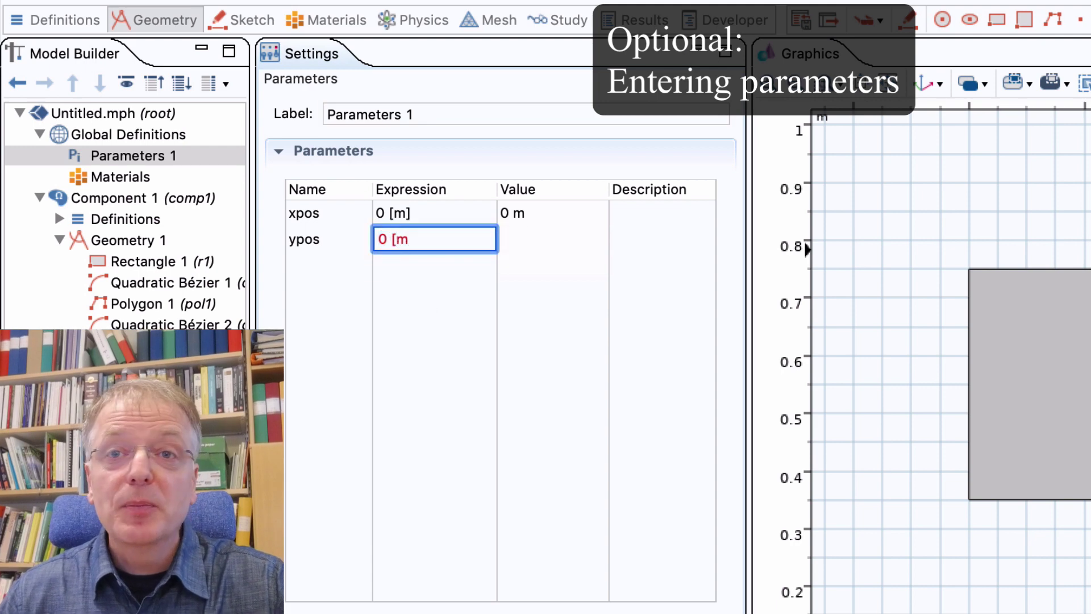
type("]")
key("Return")
key("Tab")
- Add parameters length 0.8 [m], height 0.4 [m], r_i 0.4 [m] and r_o 0.8 [m]
type("length")
key("Tab")
type("0.8 [m]")
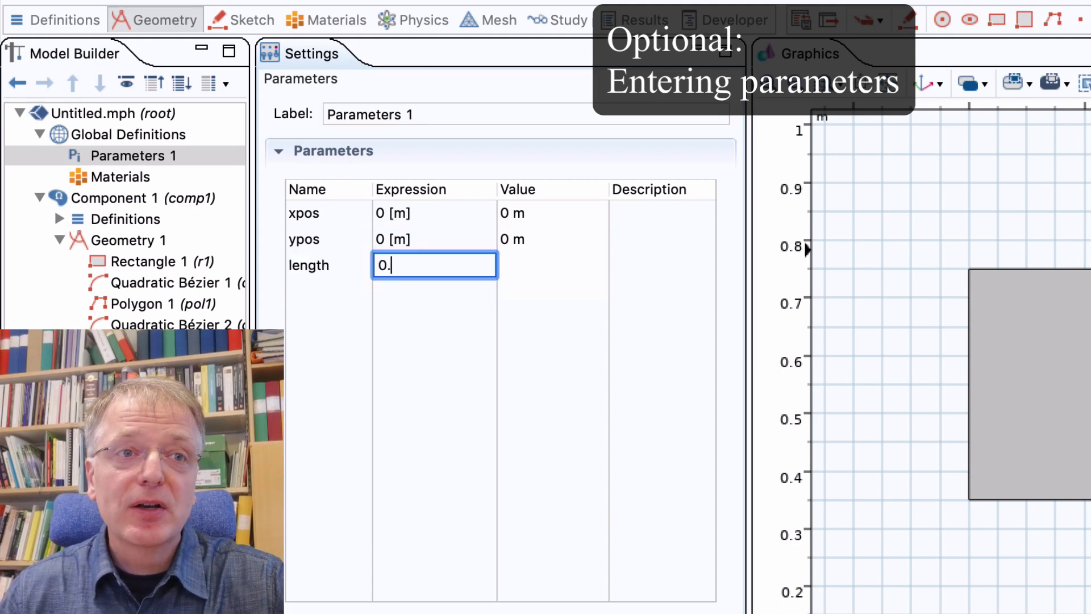
key("Return")
type("height")
key("Tab")
type("0.4 [m]")
key("Return")
type("r_i")
key("Tab")
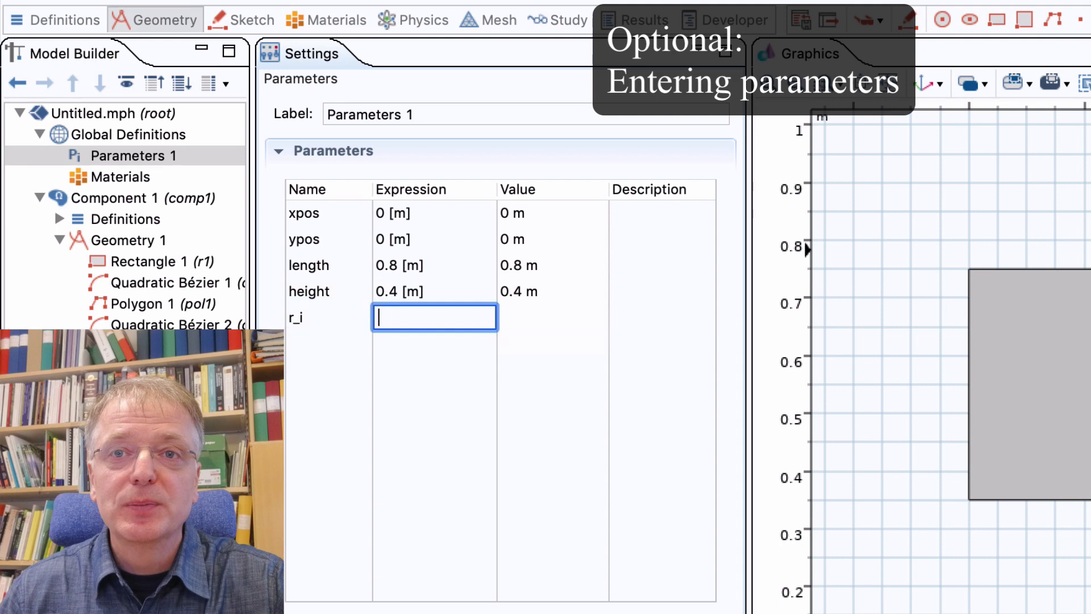
type("0.4 [m]")
key("Return")
type("r_o")
key("Tab")
type("0.8 [m")
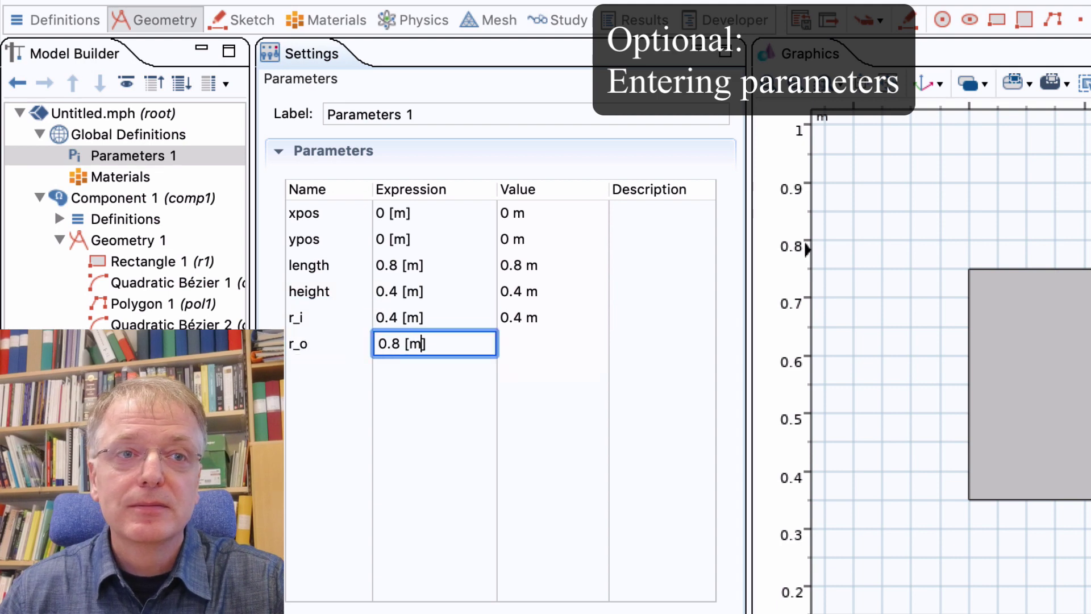
type("]")
key("Return")
- Add parameters c_i 1 [mol/m^3], c_o 0 [mol/m^3] and D 1.35E-5 [m^2/s]
type("c_i")
key("Tab")
type("1 [mol/m^3]")
key("Return")
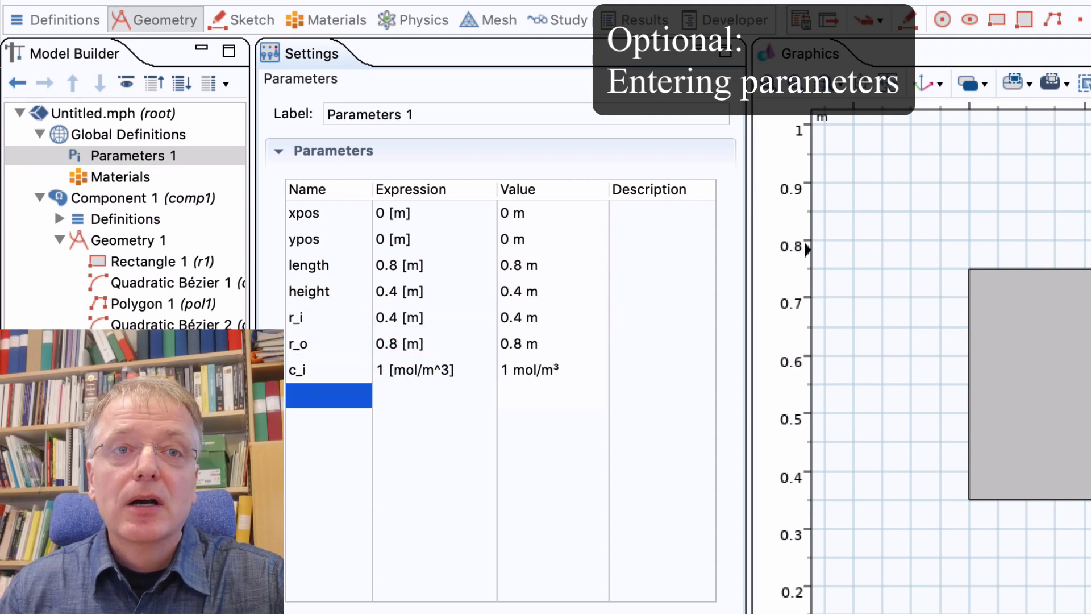
type("c_o")
key("Tab")
type("0 [mol/m^3]")
key("Return")
type("D")
key("Tab")
type("1.35E")
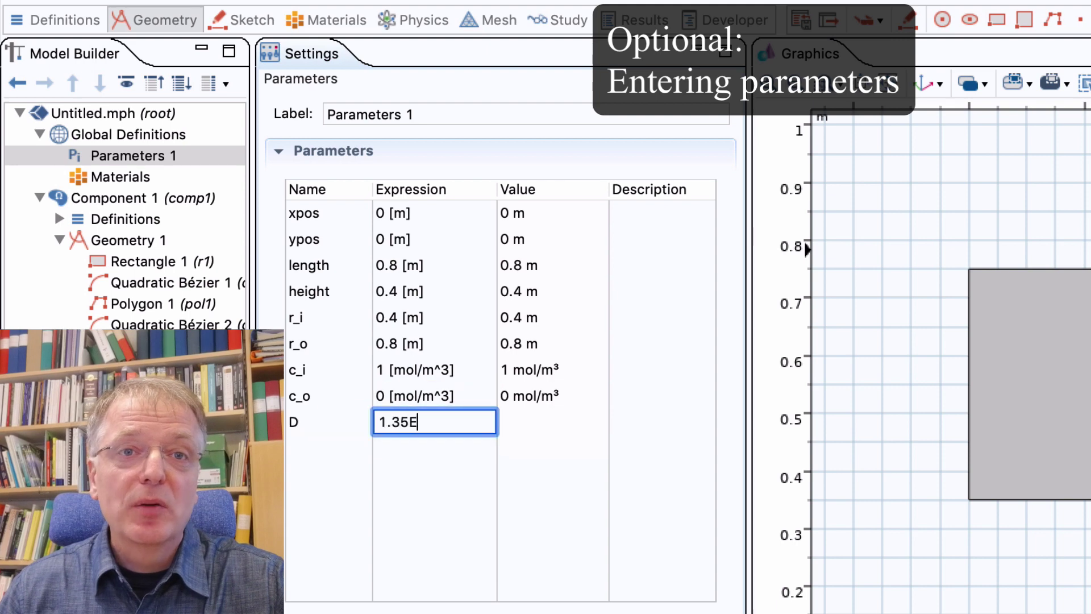
type("-5 [m^2/s]")
key("Return")
scroll(811, 246, "up", 2)
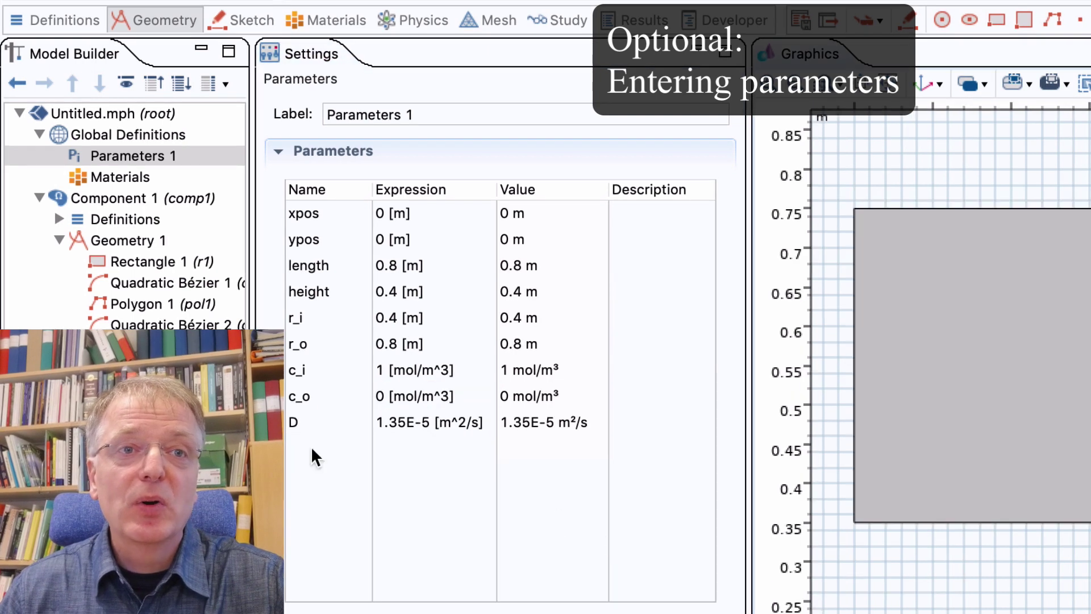
- Set Rectangle 1's position to xpos, ypos and its size to length by height
left_click(141, 264)
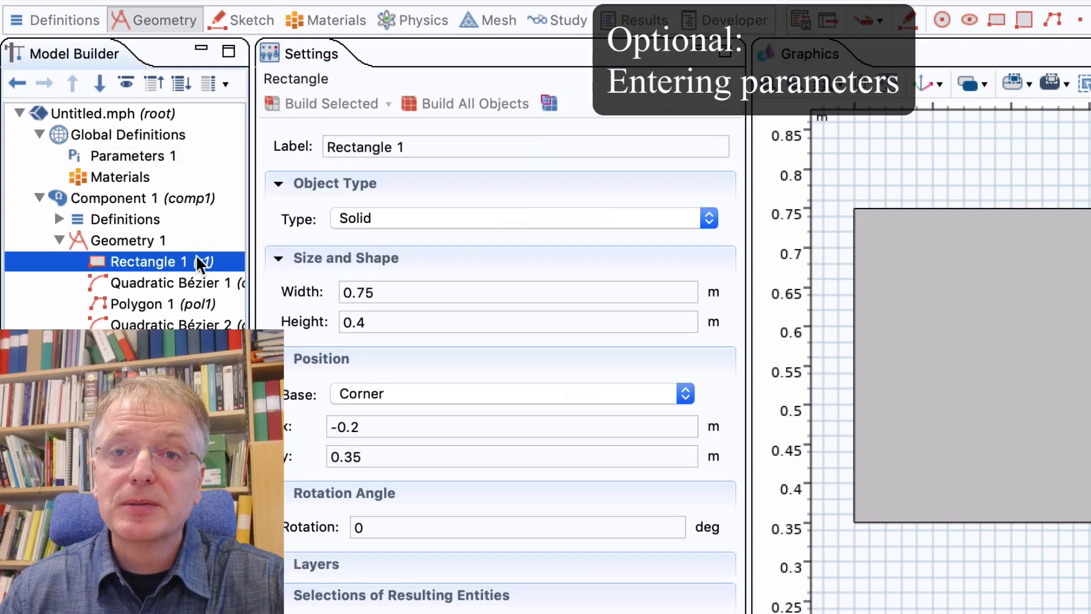
double_click(370, 421)
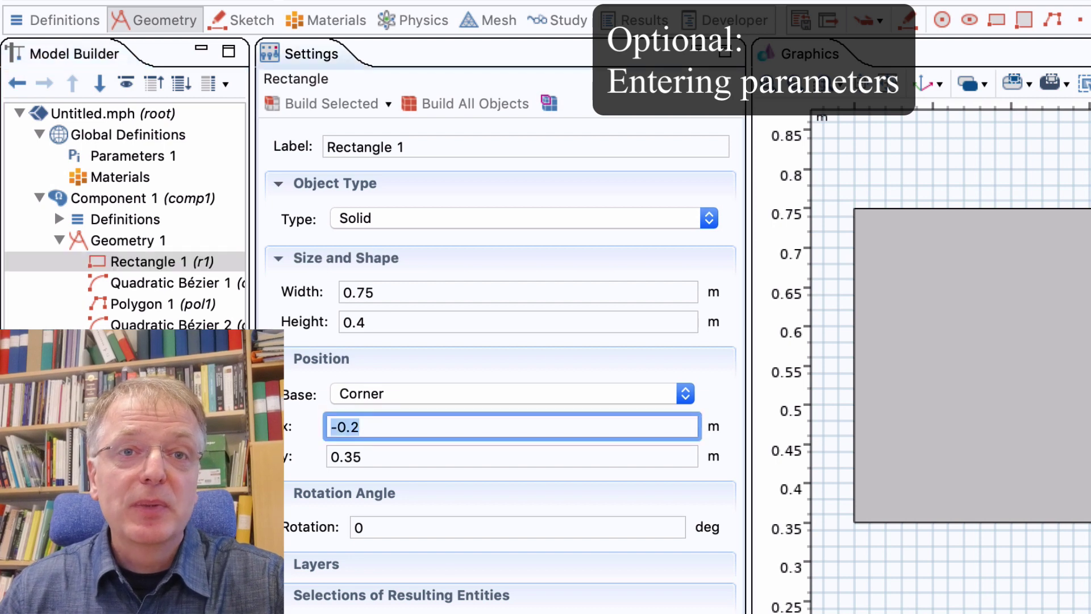
type("xpos")
double_click(370, 457)
type("ypos")
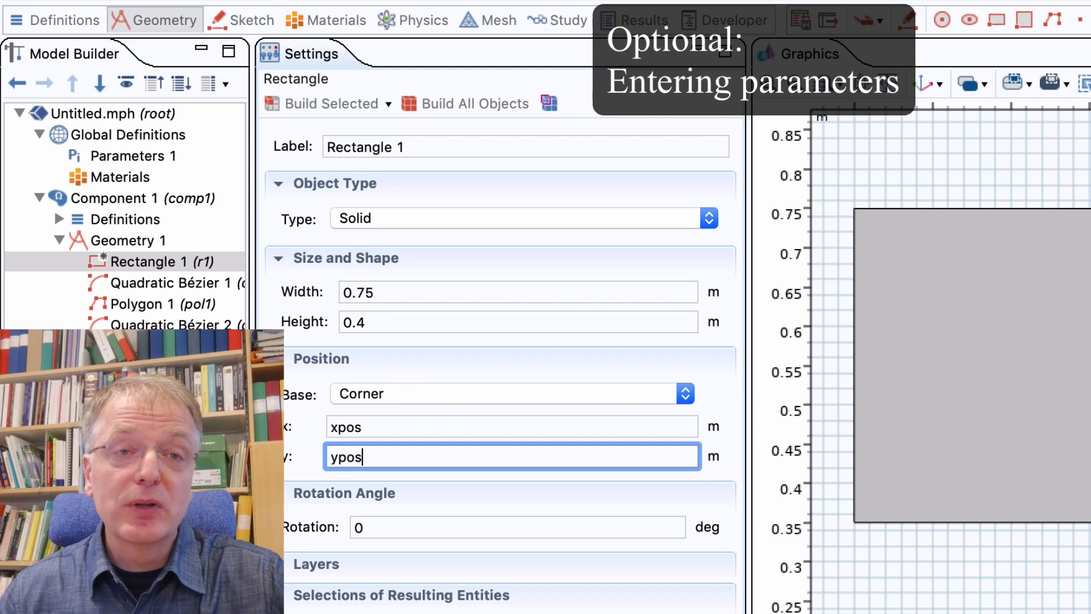
double_click(410, 294)
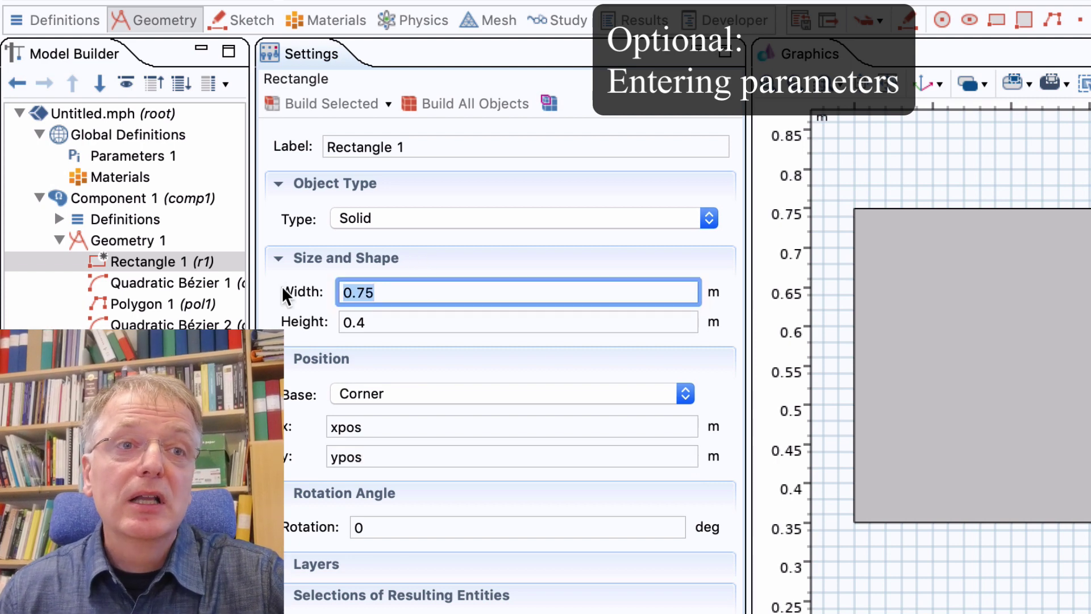
key("BackSpace")
type("length")
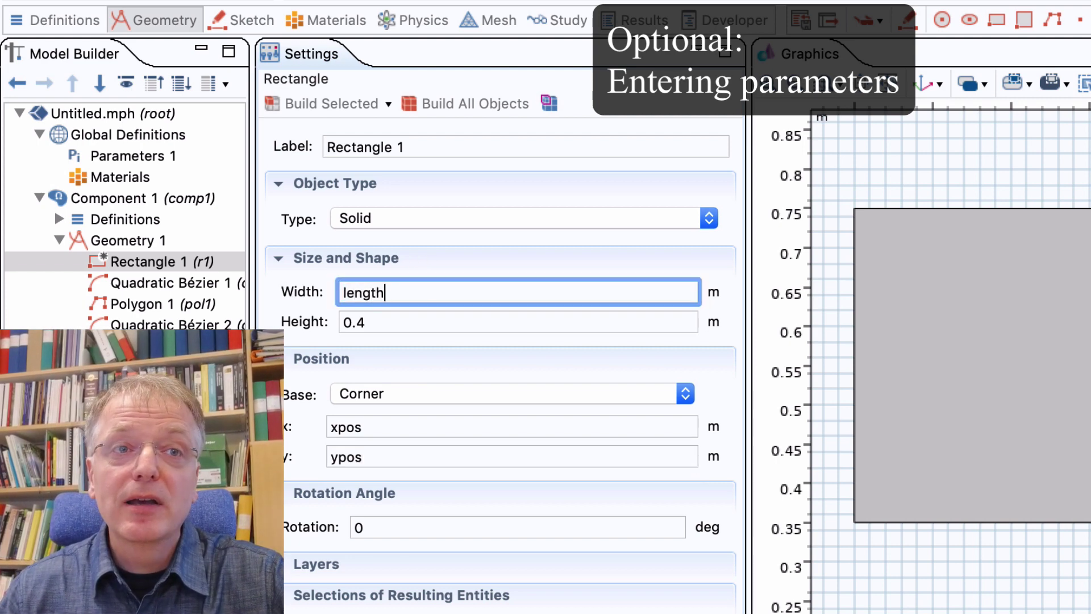
key("Tab")
type("h")
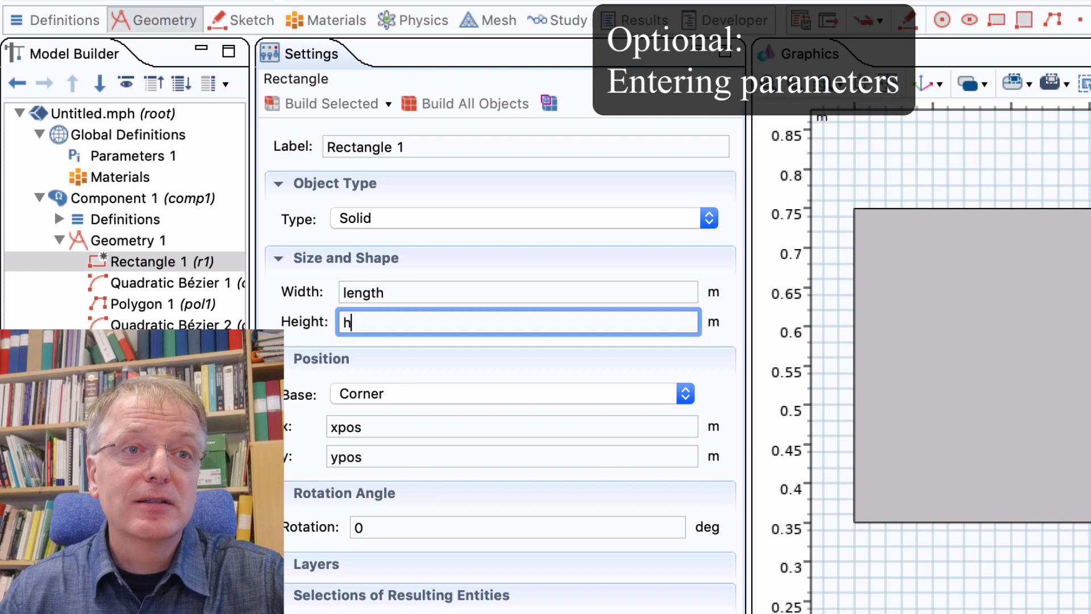
type("eight")
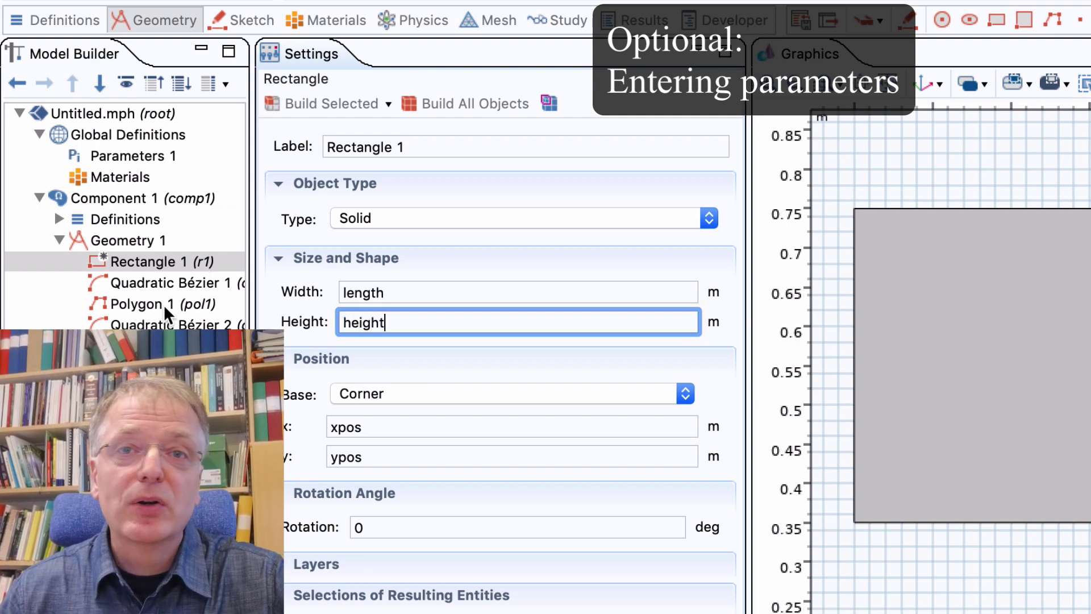
- Enter Quadratic Bézier 1's x control points as xpos+length and xpos+length+r_i expressions
left_click(162, 280)
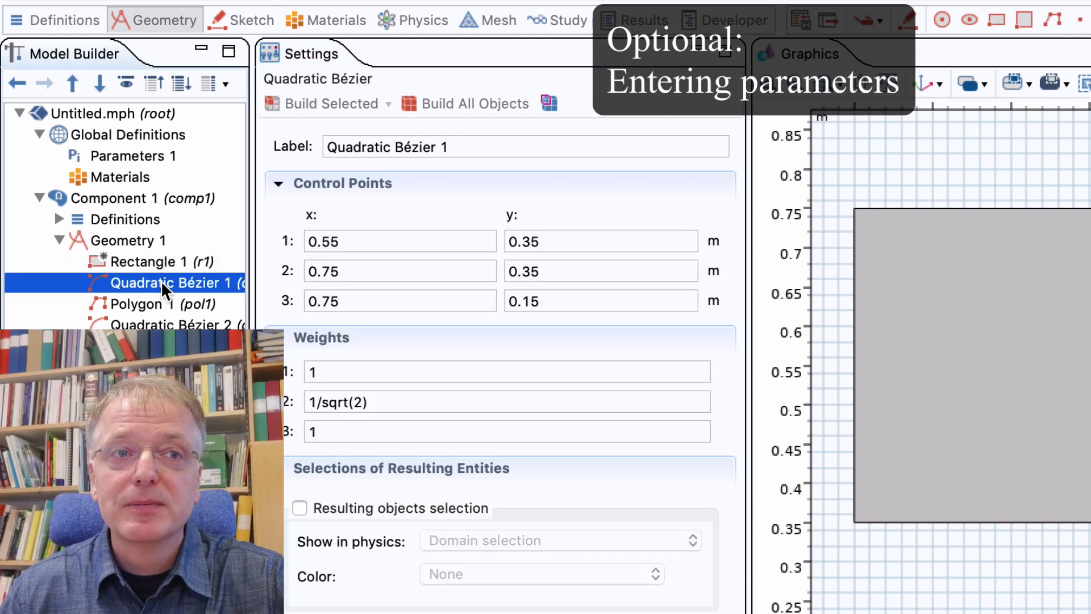
key("Tab")
type("xpos+lengt")
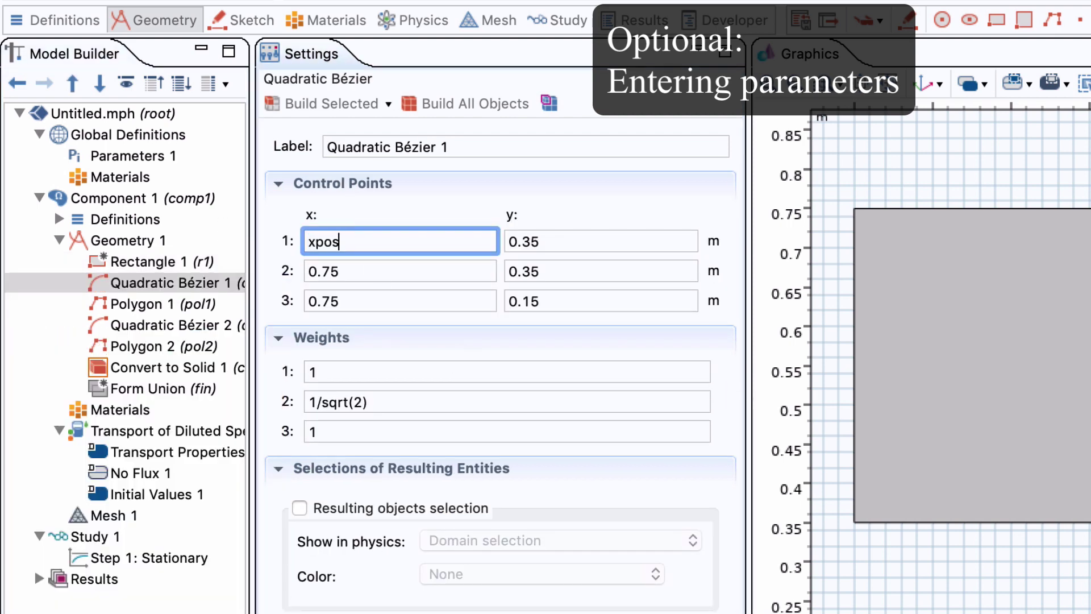
key("Tab")
type("xpos+length+")
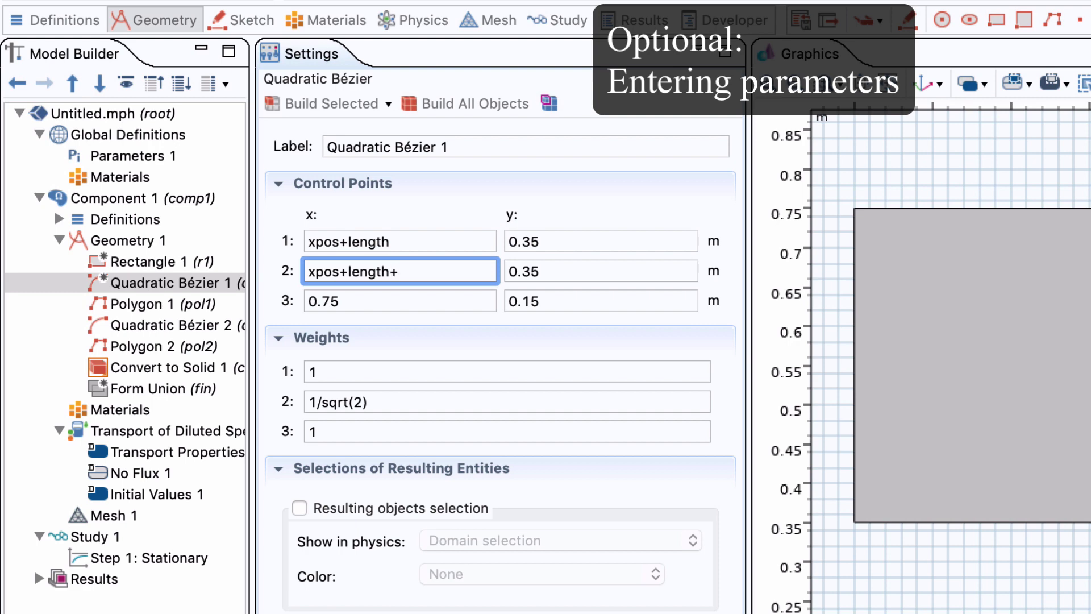
type("i")
key("ctrl+a")
key("ctrl+c")
key("Tab")
key("ctrl+v")
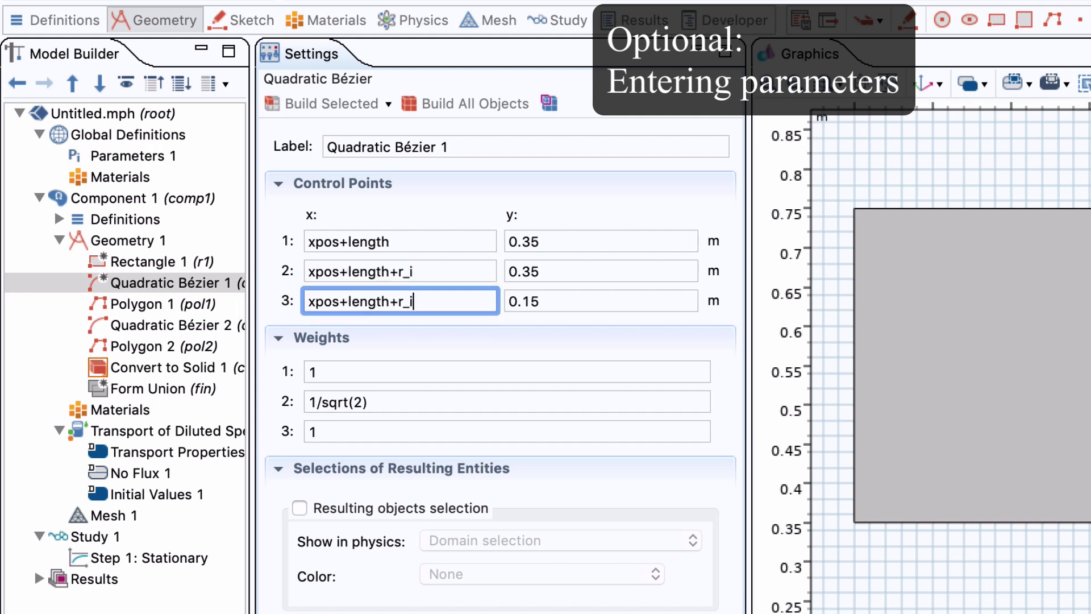
- Paste the xpos+length radius expressions into Polygon 1's two x coordinates
left_click(179, 303)
left_click(315, 353)
key("ctrl+v")
left_click(353, 379)
key("ctrl+v")
key("BackSpace")
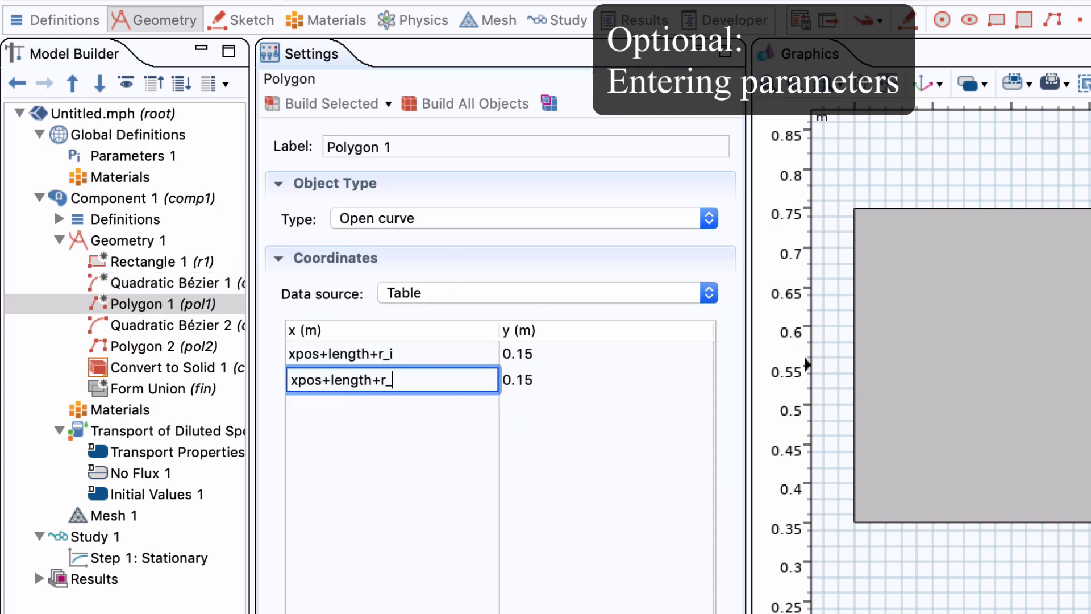
- Enter Quadratic Bézier 2's x control points as xpos+length expressions with the outer radius
left_click(176, 325)
double_click(353, 236)
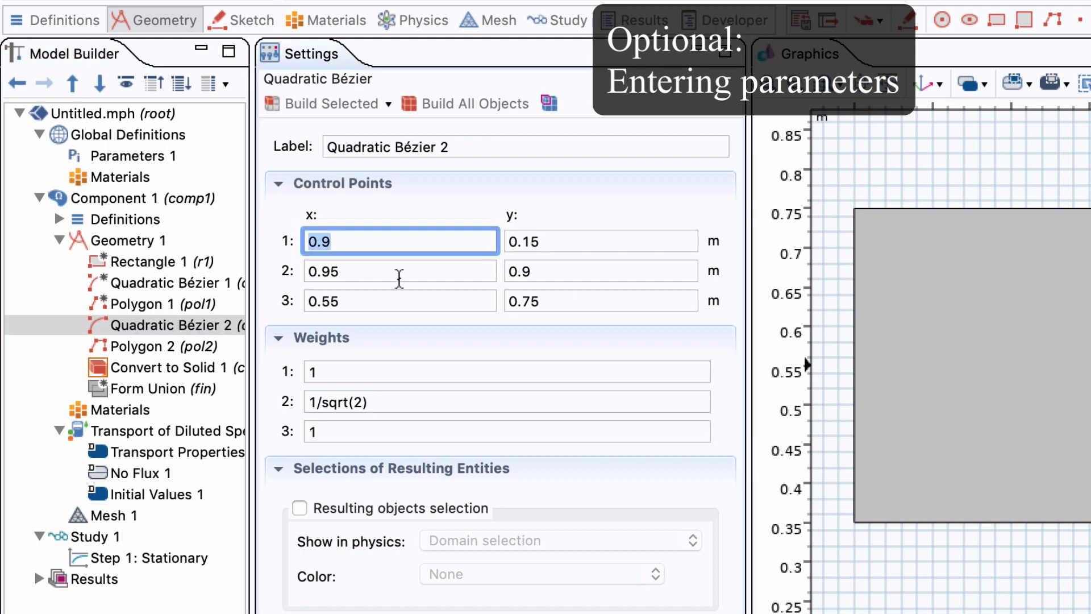
key("ctrl+v")
key("BackSpace")
key("Tab")
key("ctrl+v")
key("BackSpace")
type("o")
key("Tab")
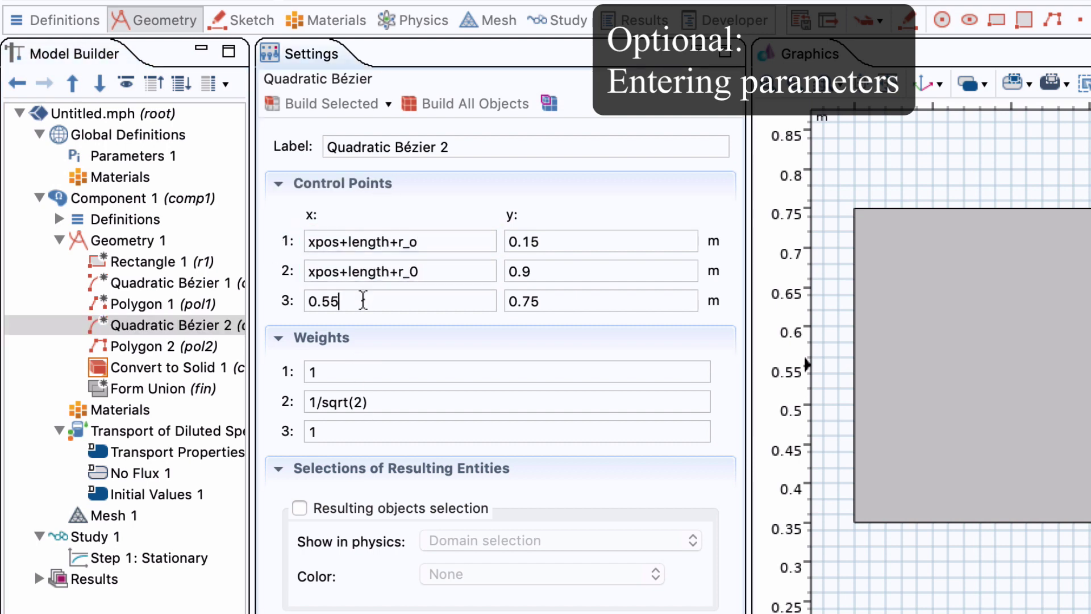
key("ctrl+v")
key("BackSpace")
type("i")
key("shift+Tab")
key("End")
key("BackSpace")
type("o")
- Set Polygon 2's x coordinates to xpos+length
left_click(176, 346)
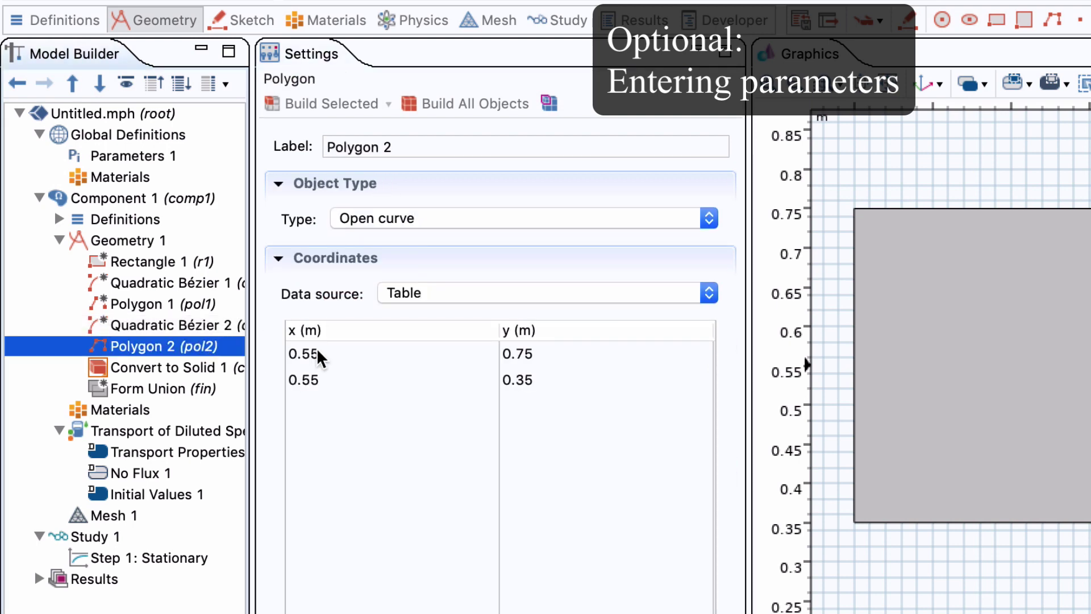
double_click(317, 353)
key("ctrl+v")
key("BackSpace")
left_click(343, 380)
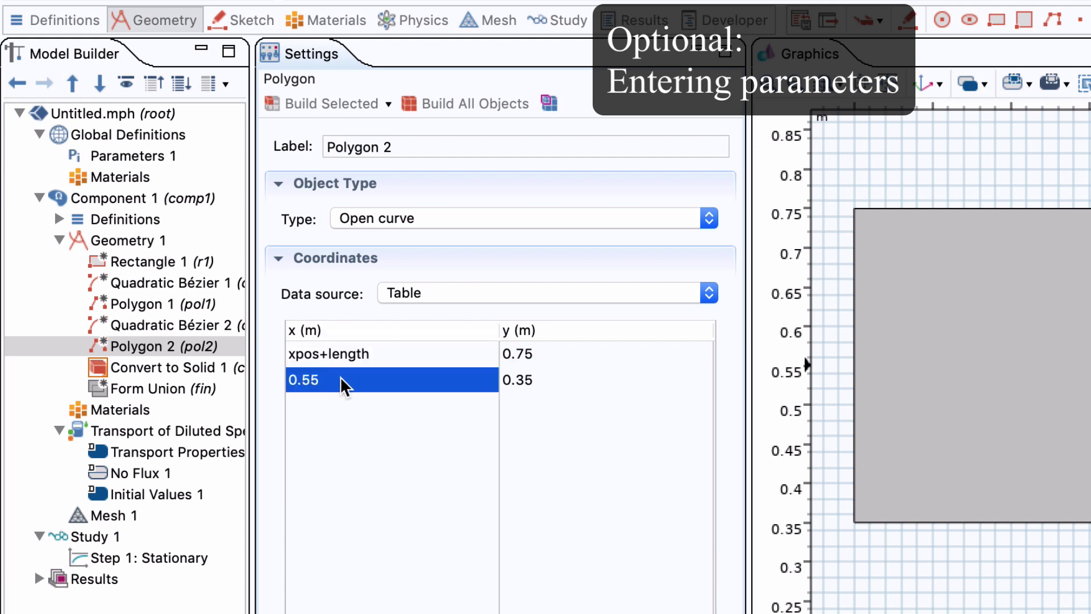
key("ctrl+v")
key("BackSpace")
- Set the y coordinates of Quadratic Bézier 1 and Polygon 1 to ypos
left_click(151, 262)
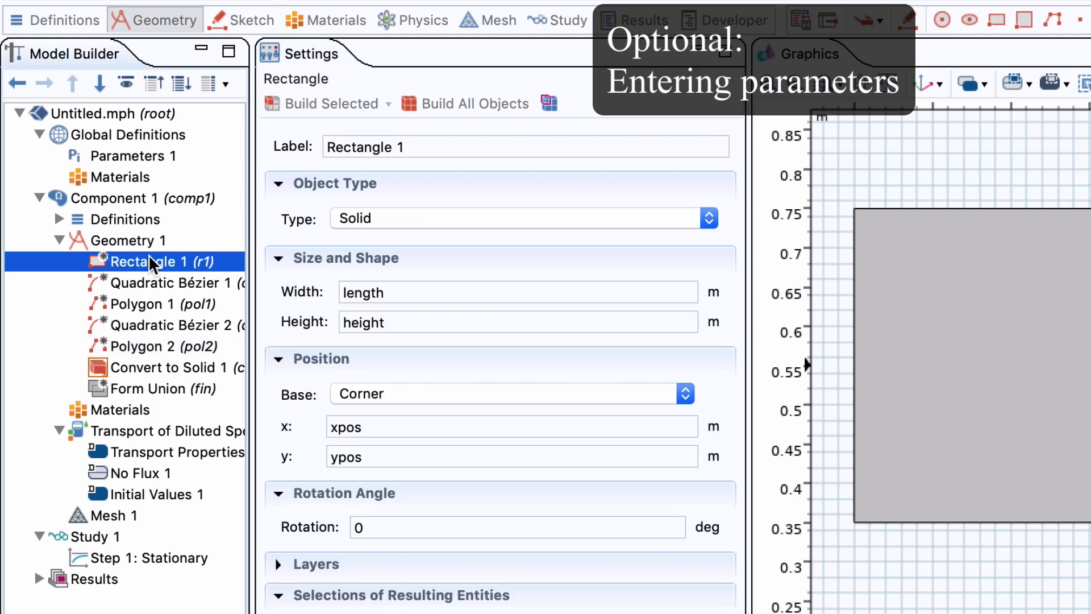
left_click(170, 279)
triple_click(573, 243)
type("ypos")
triple_click(572, 272)
key("ctrl+v")
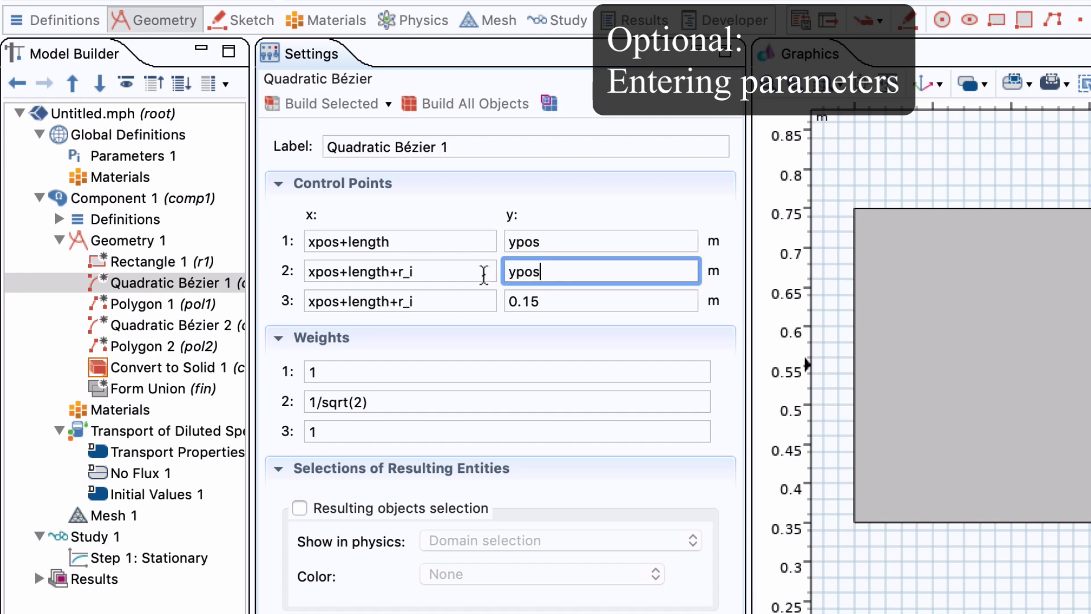
triple_click(573, 301)
key("ctrl+v")
left_click(219, 307)
left_click(537, 357)
key("ctrl+v")
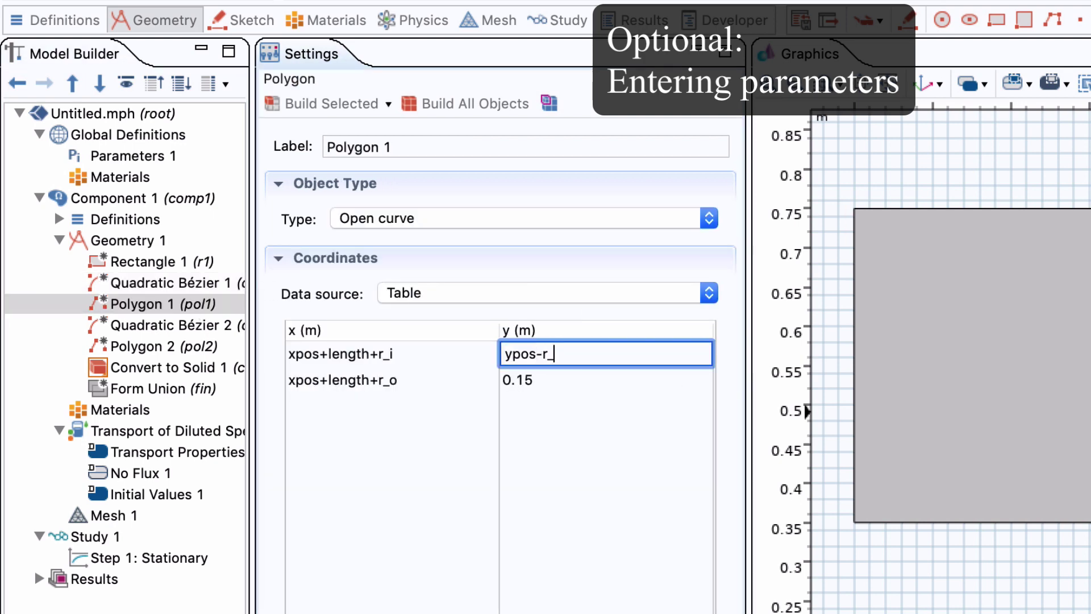
left_click(560, 380)
key("ctrl+v")
- Set Quadratic Bézier 2's y control points to ypos and ypos+height
left_click(165, 325)
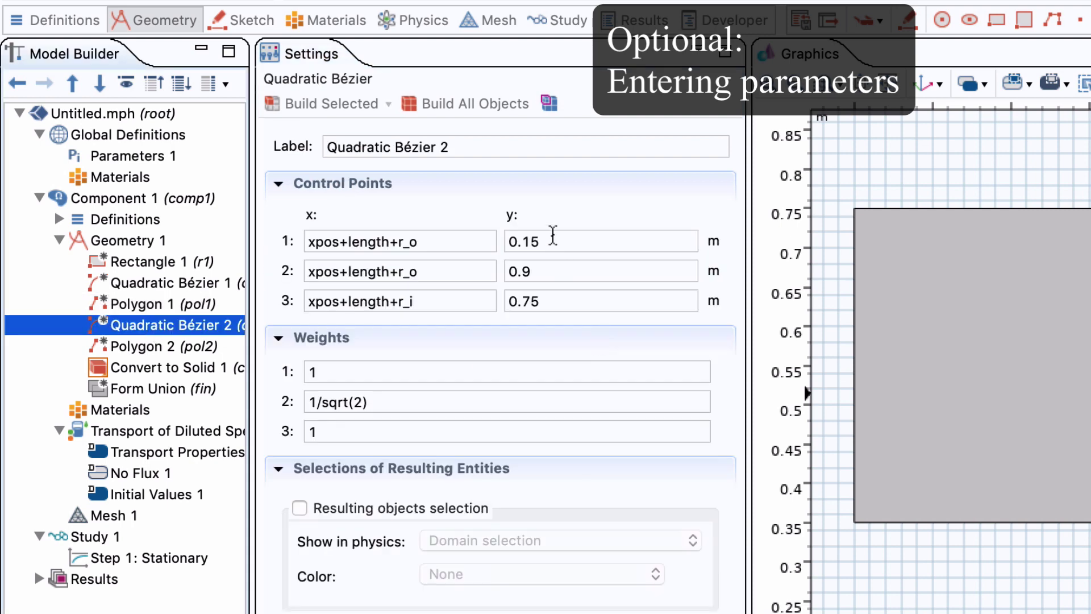
triple_click(555, 241)
key("ctrl+v")
triple_click(563, 273)
type("ypos")
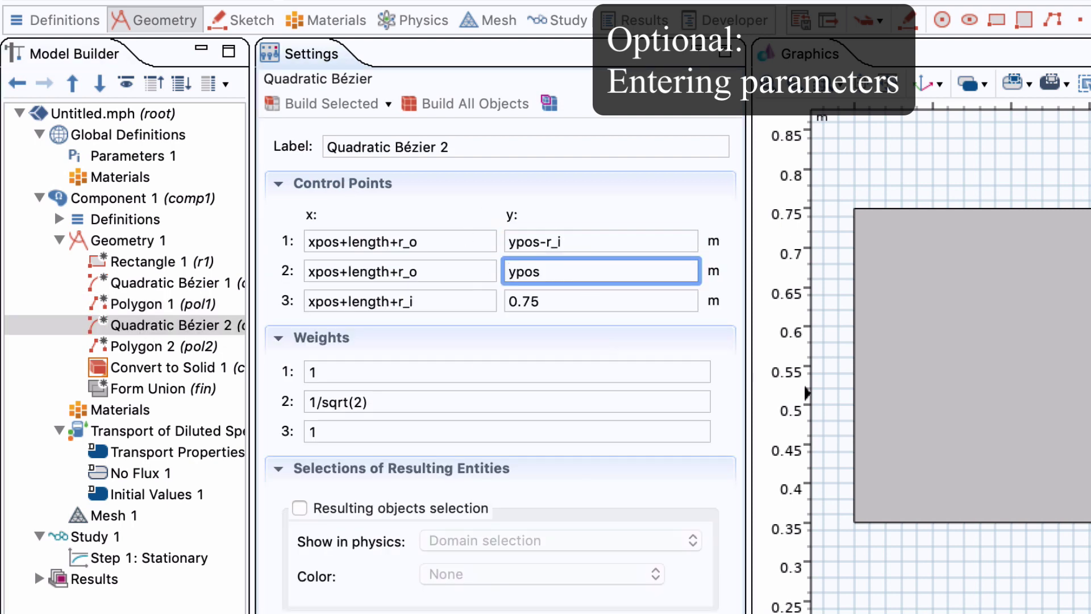
type("+heig")
key("Tab")
type("ypos+height")
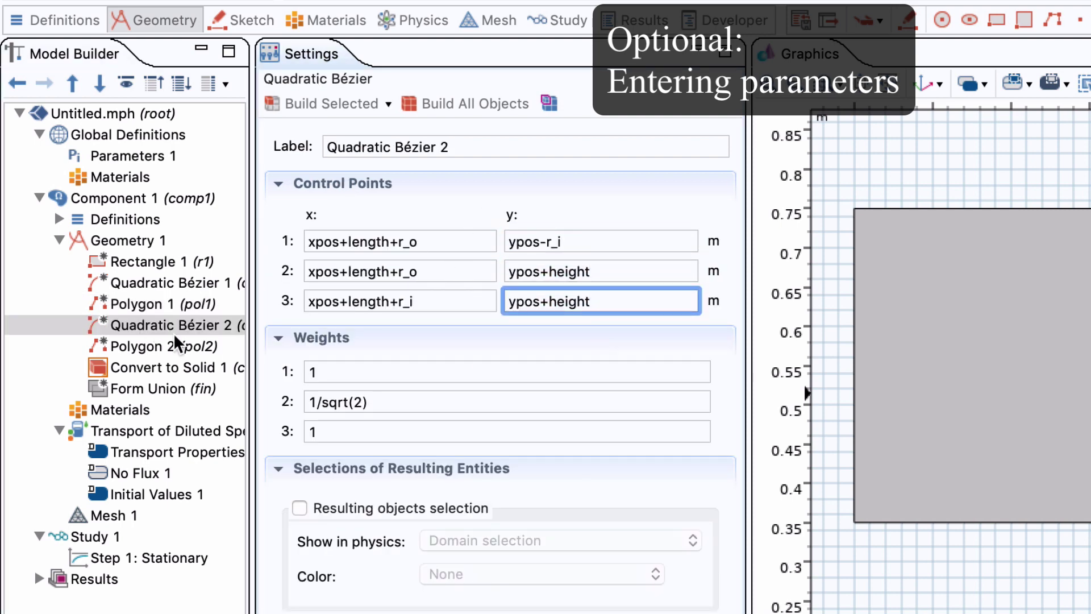
left_click(175, 346)
left_click(540, 354)
- Enter ypos+height for Polygon 2's y value and rebuild, dismissing the coinciding-points error
type("ypos+height")
key("Return")
type("ypos+height")
left_click(416, 103)
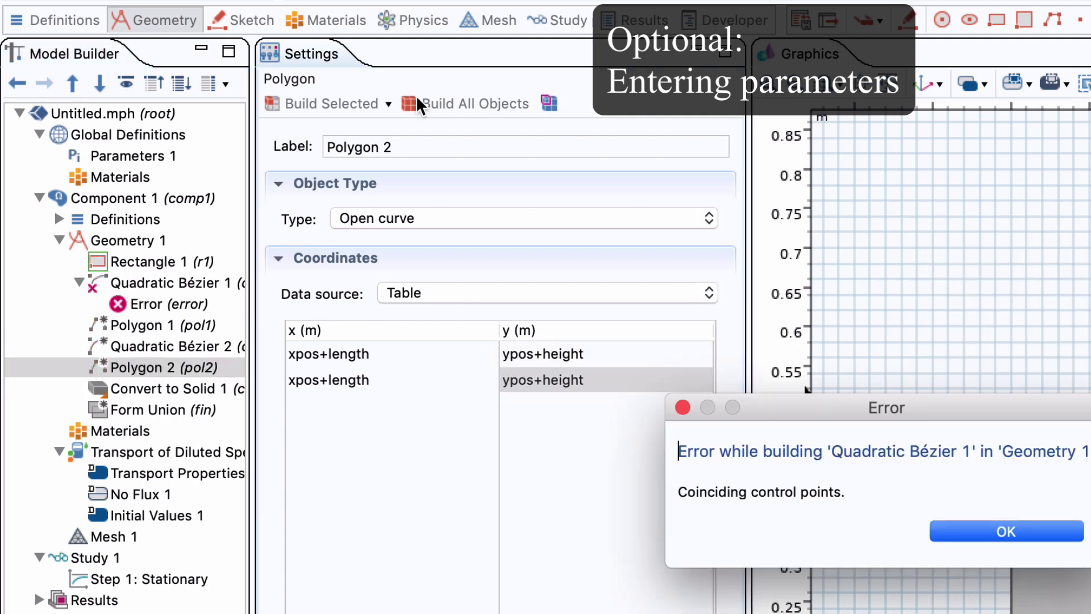
key("Return")
- Change Quadratic Bézier 1's third y control point to ypos-r_i and rebuild
left_click(165, 283)
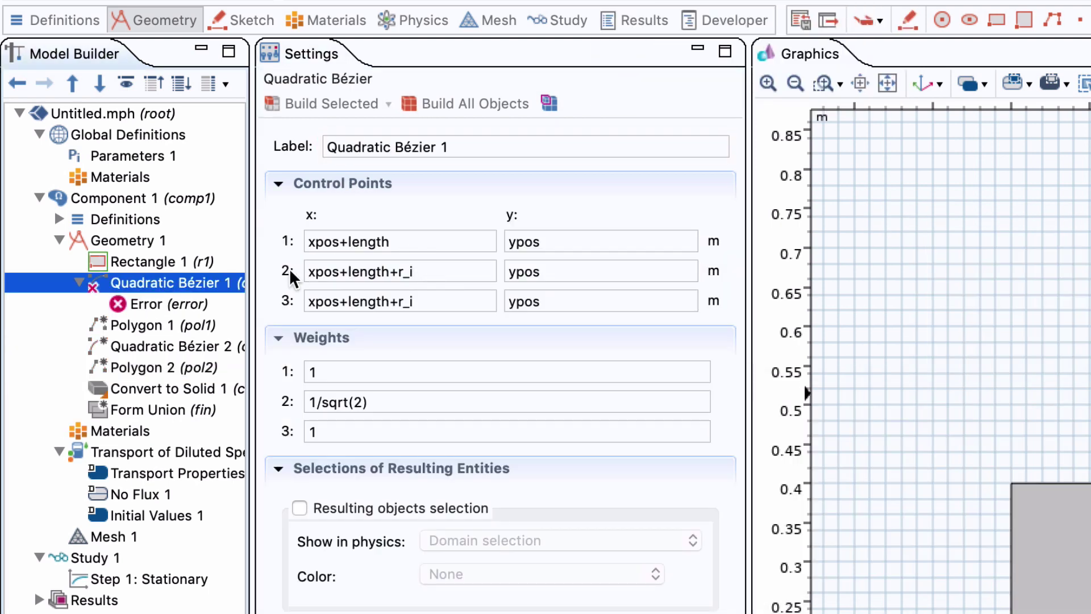
left_click(547, 301)
type("-r_")
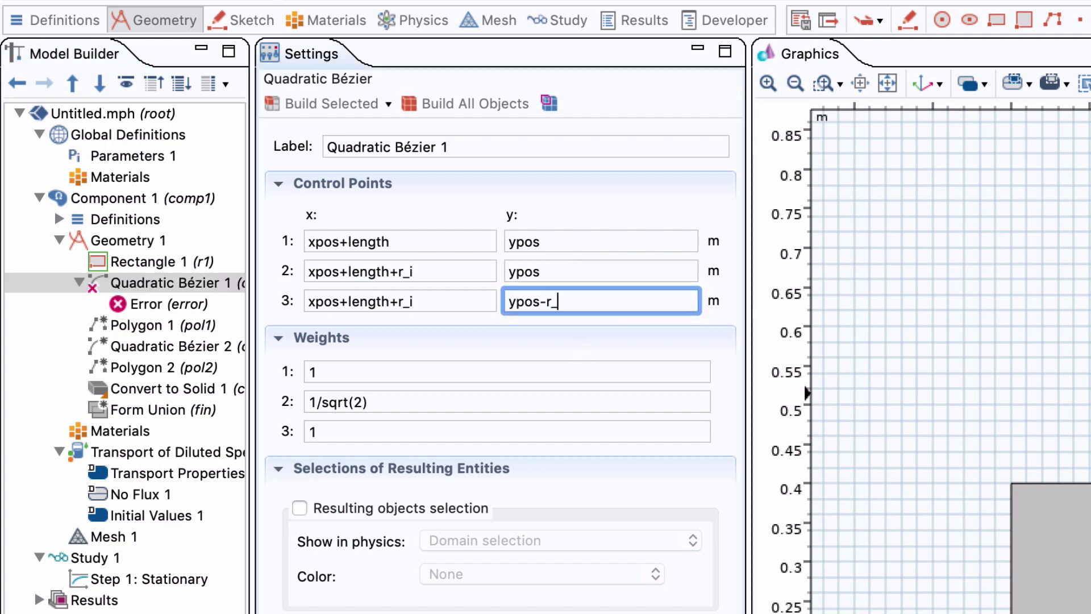
type("i")
left_click(409, 104)
left_click(976, 530)
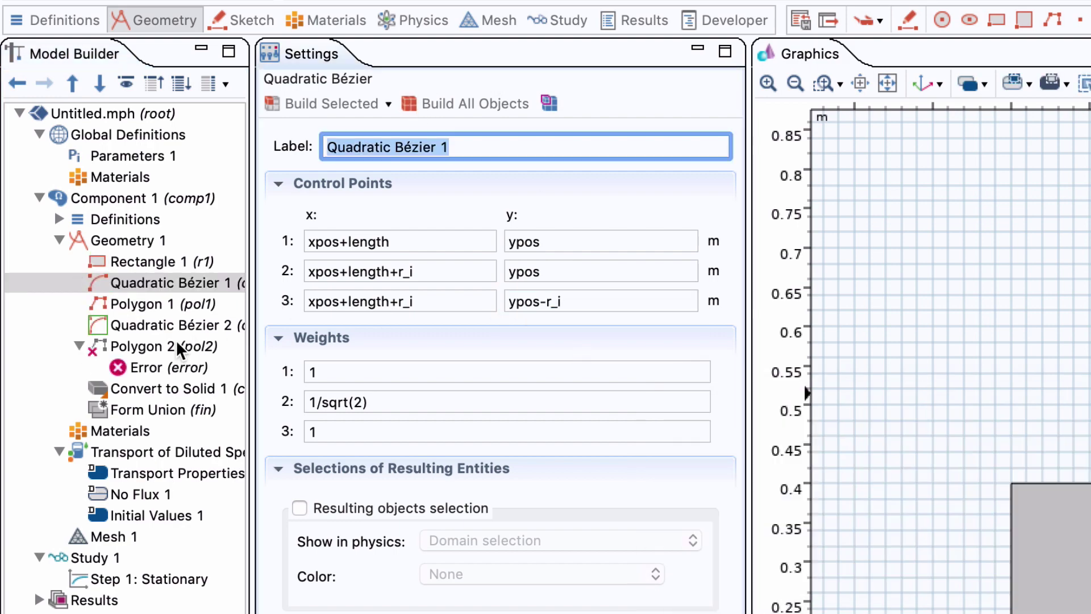
- Trim Polygon 2's second-row y coordinate to ypos and rebuild the geometry
left_click(173, 345)
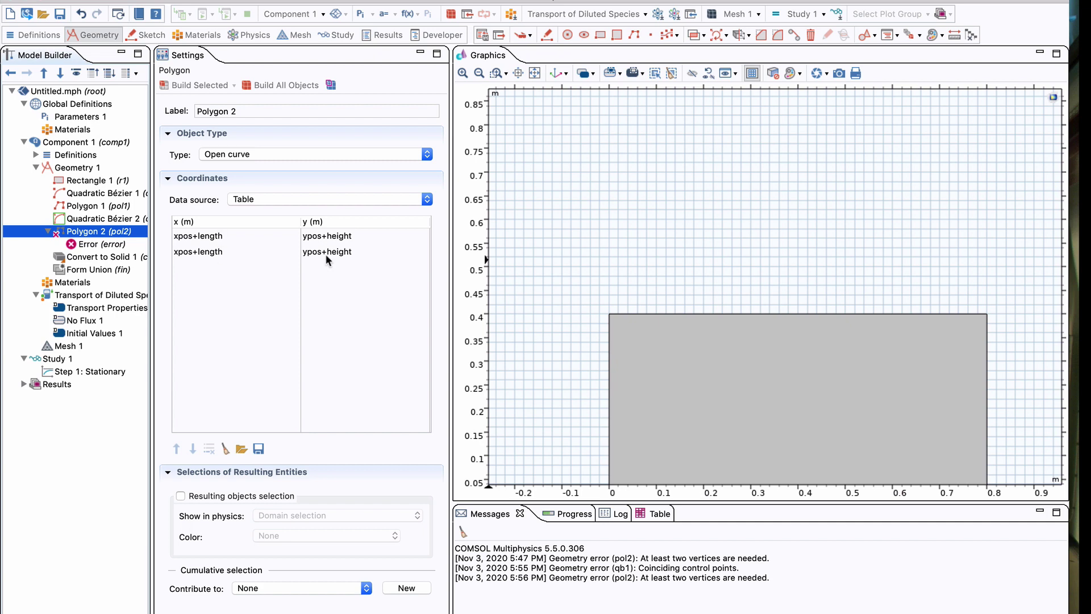
left_click(326, 254)
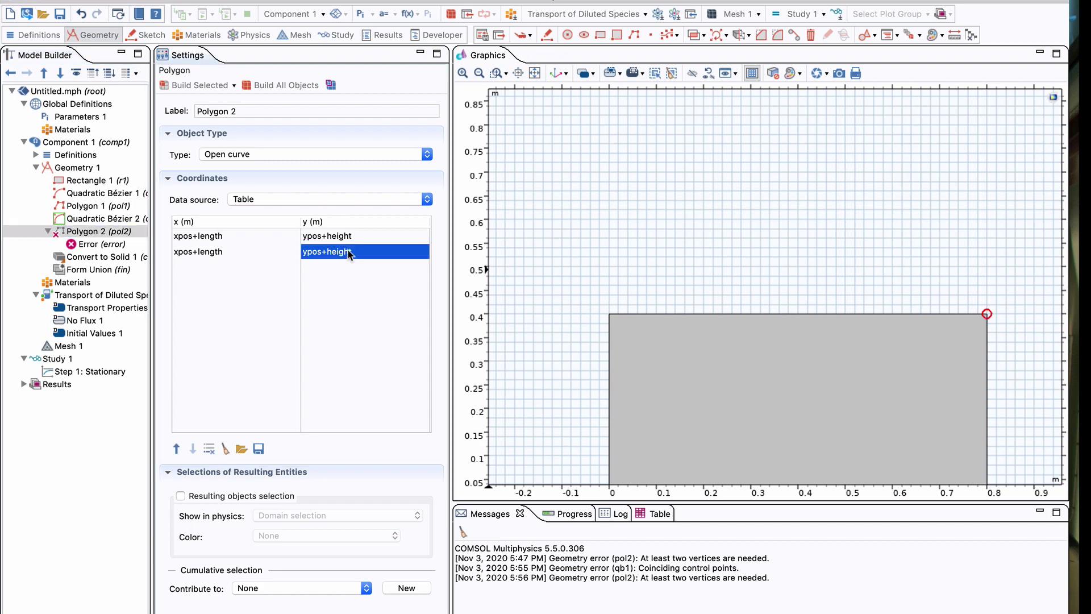
left_click_drag(324, 252, 355, 252)
key("BackSpace")
left_click(248, 86)
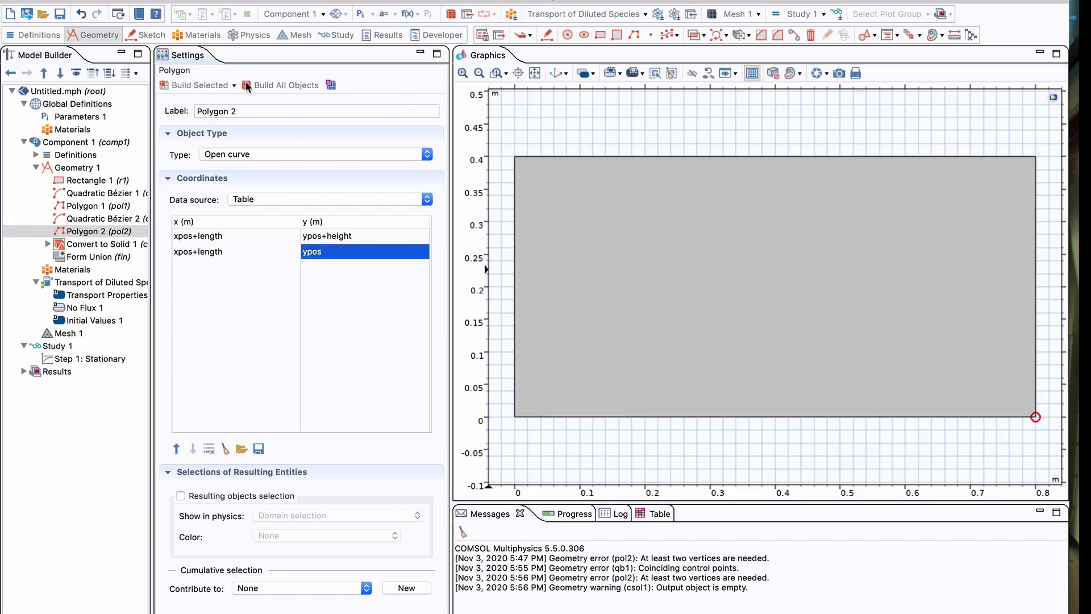
left_click(60, 248)
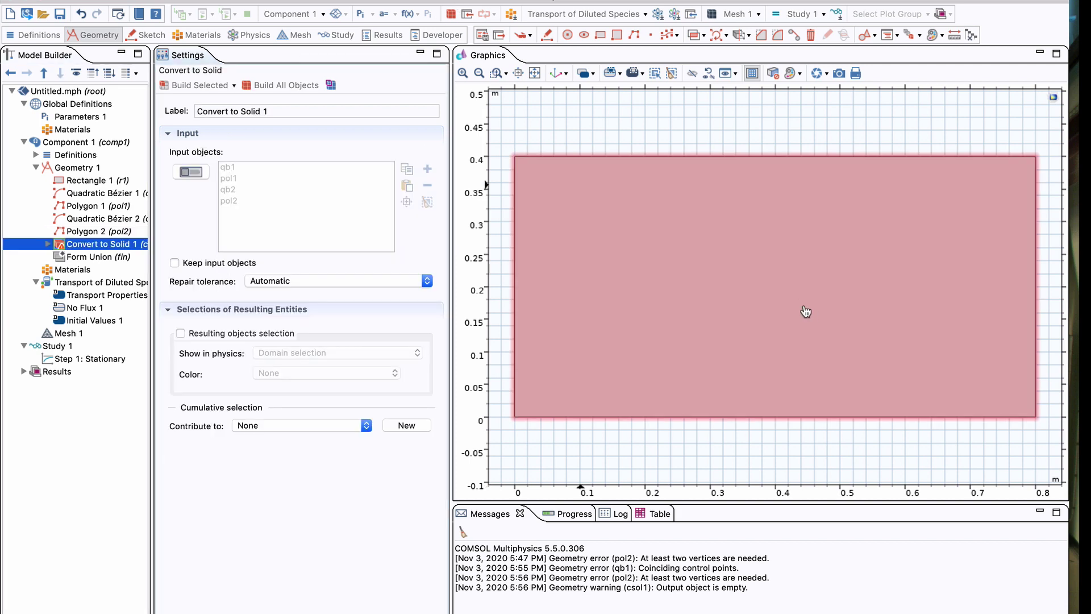
- Turn on Sketch view and build Quadratic Bézier 1 alone to inspect its curve
left_click(95, 194)
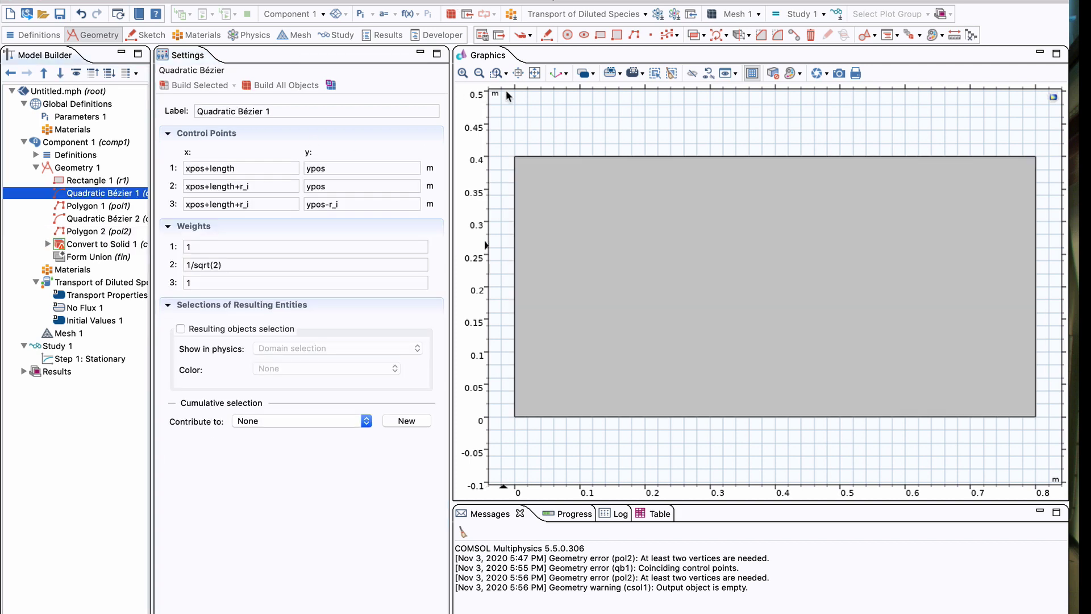
left_click(550, 73)
left_click(535, 73)
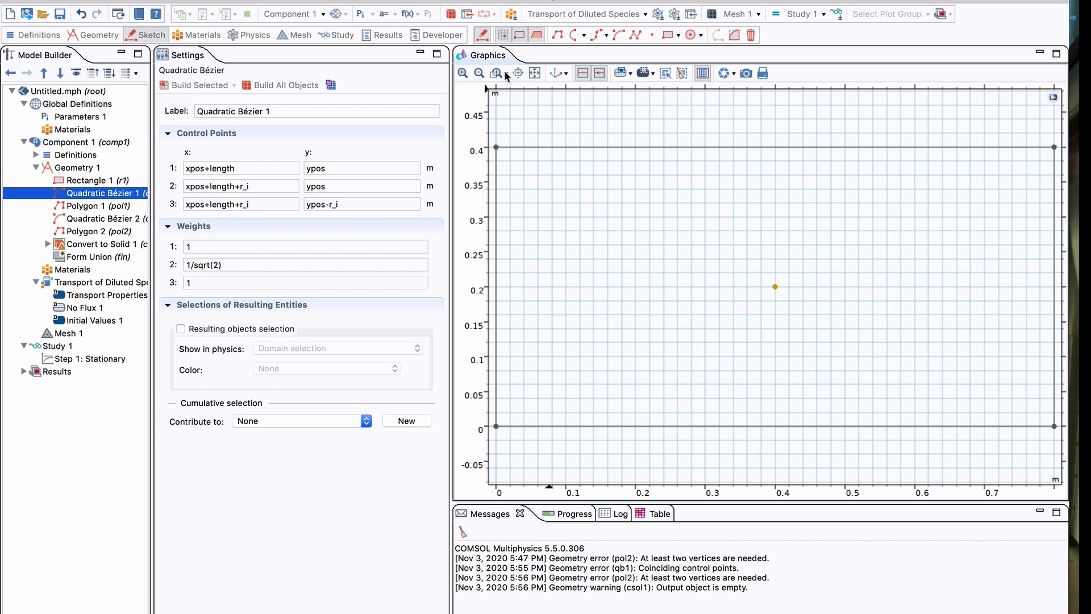
left_click(479, 72)
left_click(479, 73)
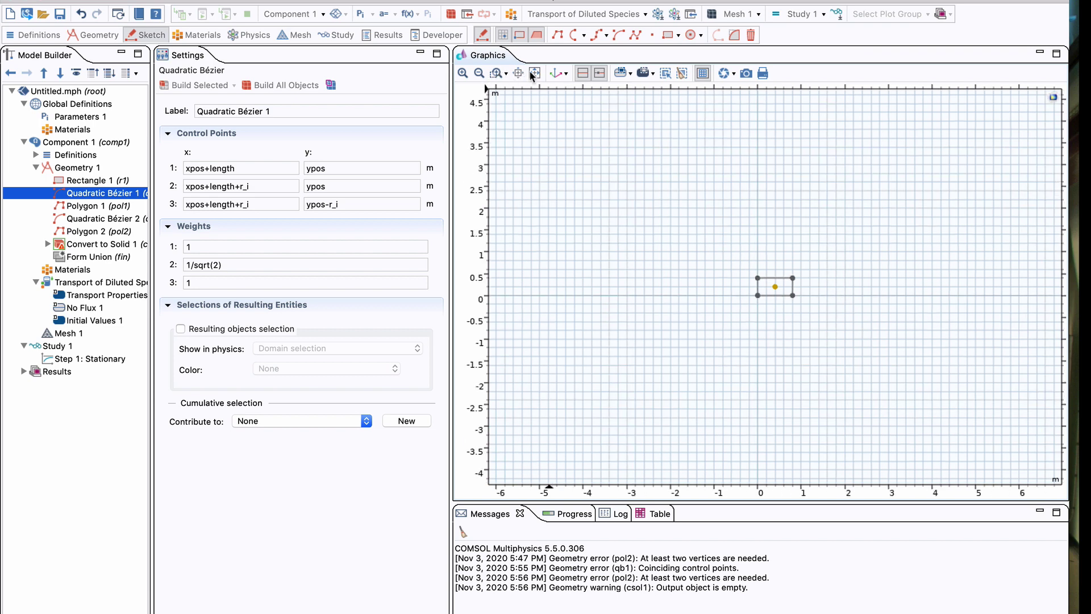
left_click(534, 73)
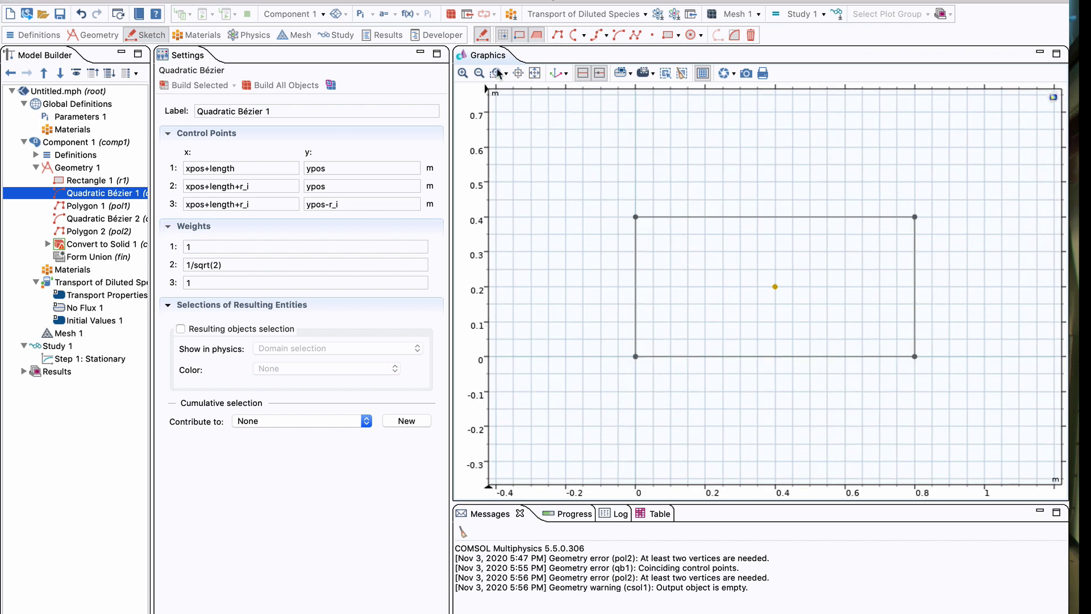
left_click(496, 73)
left_click_drag(609, 145, 1060, 485)
right_click(81, 197)
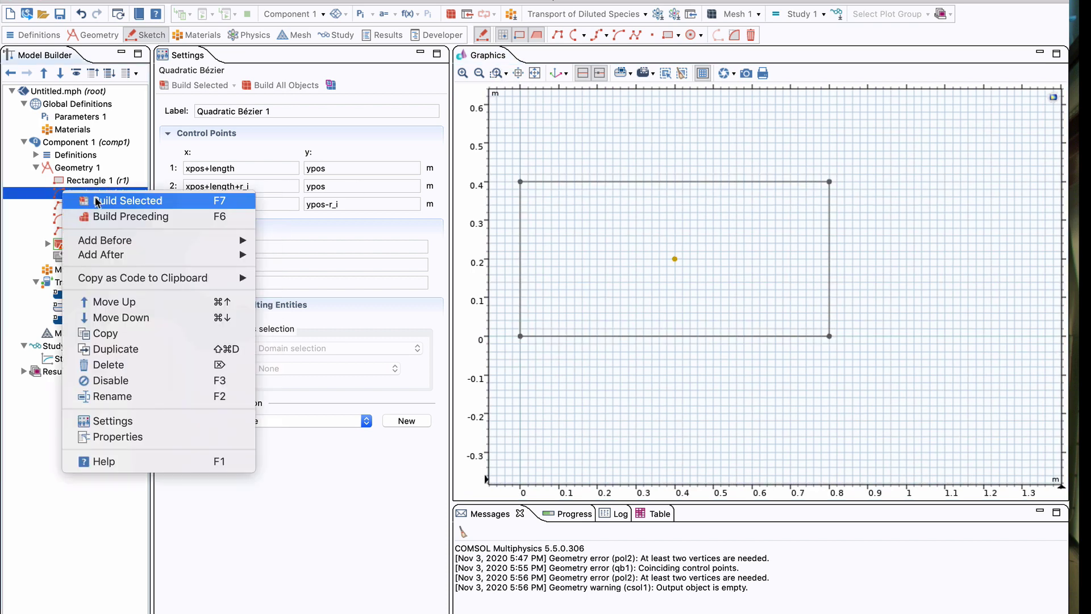
left_click(97, 200)
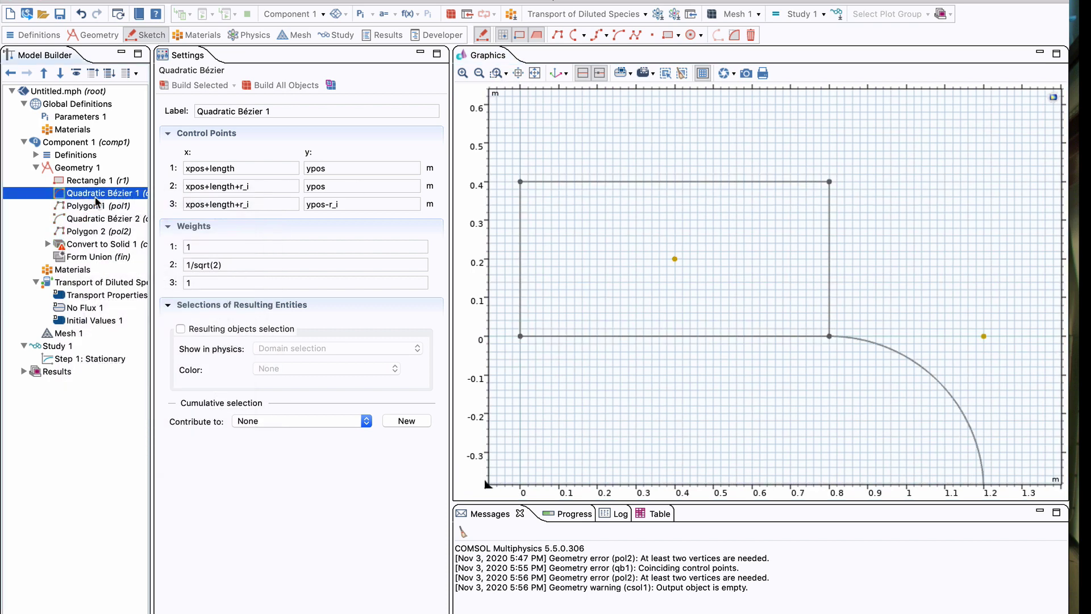
left_click(479, 75)
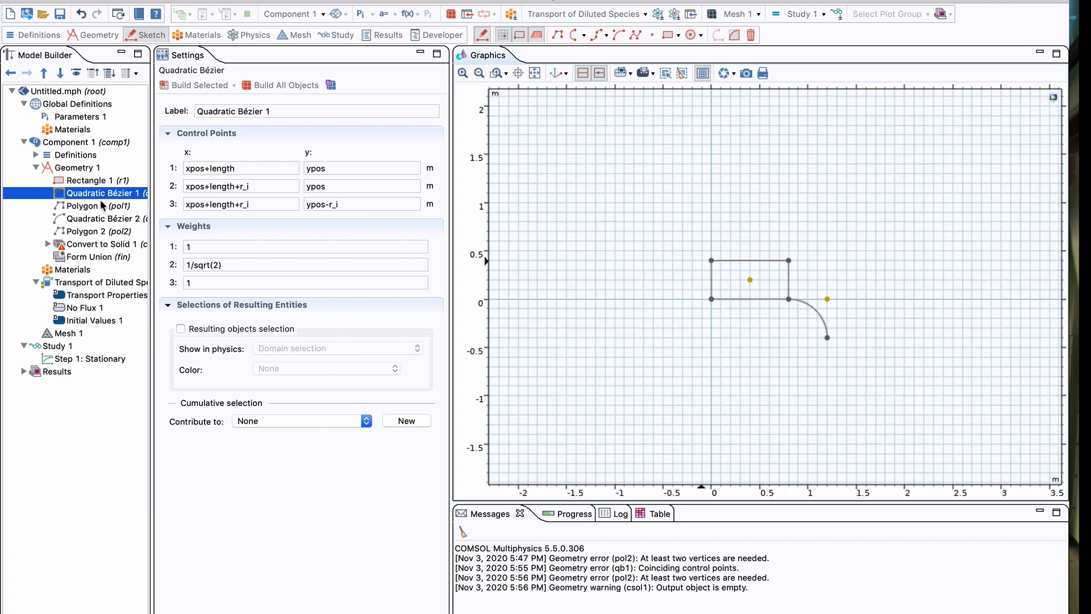
- Build Polygon 1 and Quadratic Bézier 2 individually to check each curve
left_click(103, 205)
left_click(164, 86)
left_click(91, 218)
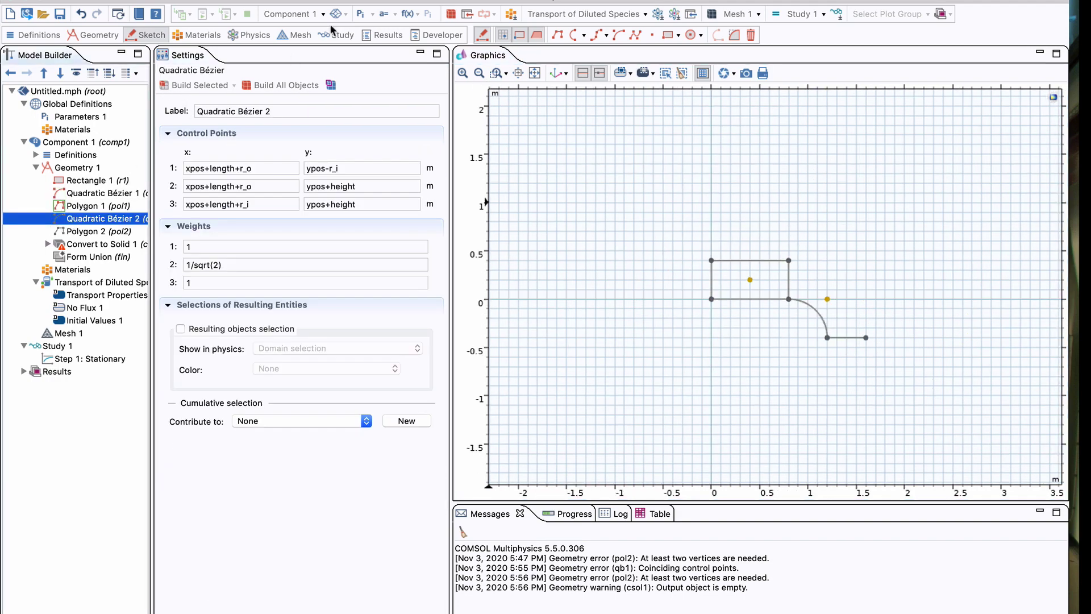
left_click(165, 86)
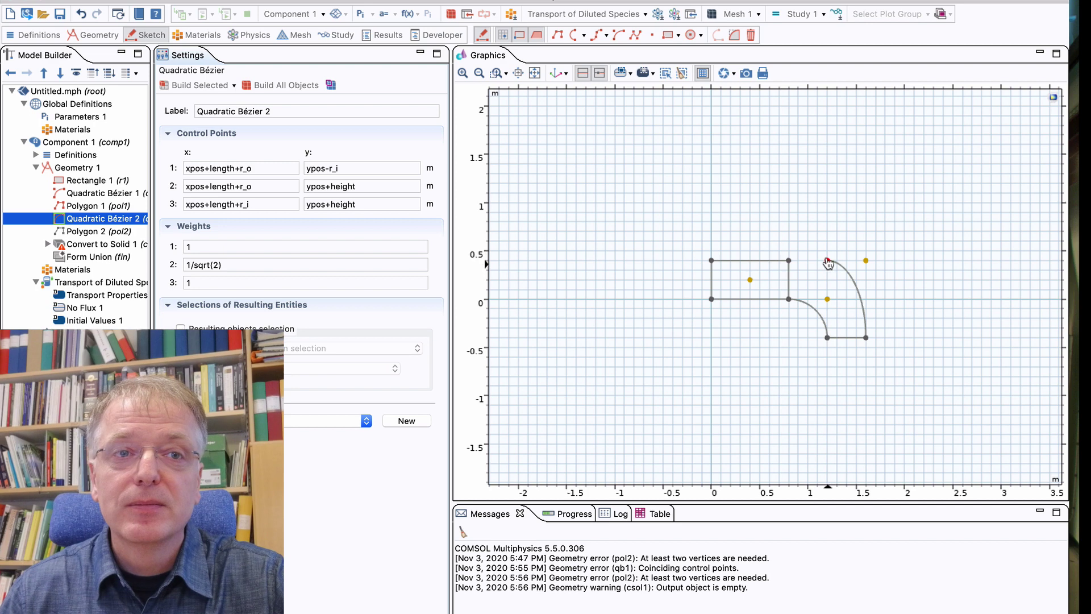
- Change Quadratic Bézier 2's third x point to xpos+length and build all into a solid
left_click(256, 204)
key("BackSpace")
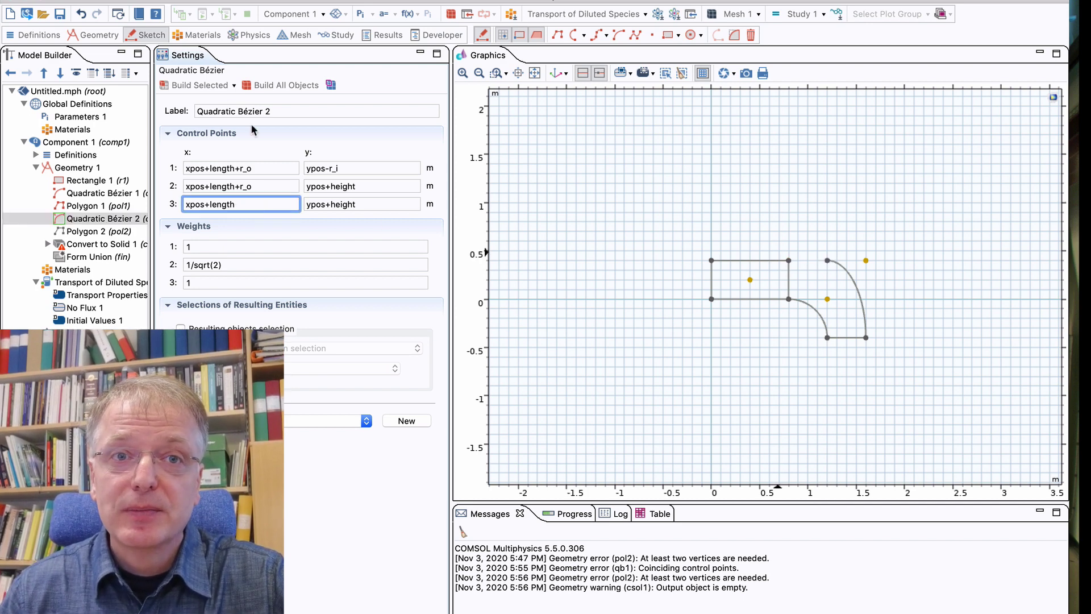
left_click(166, 86)
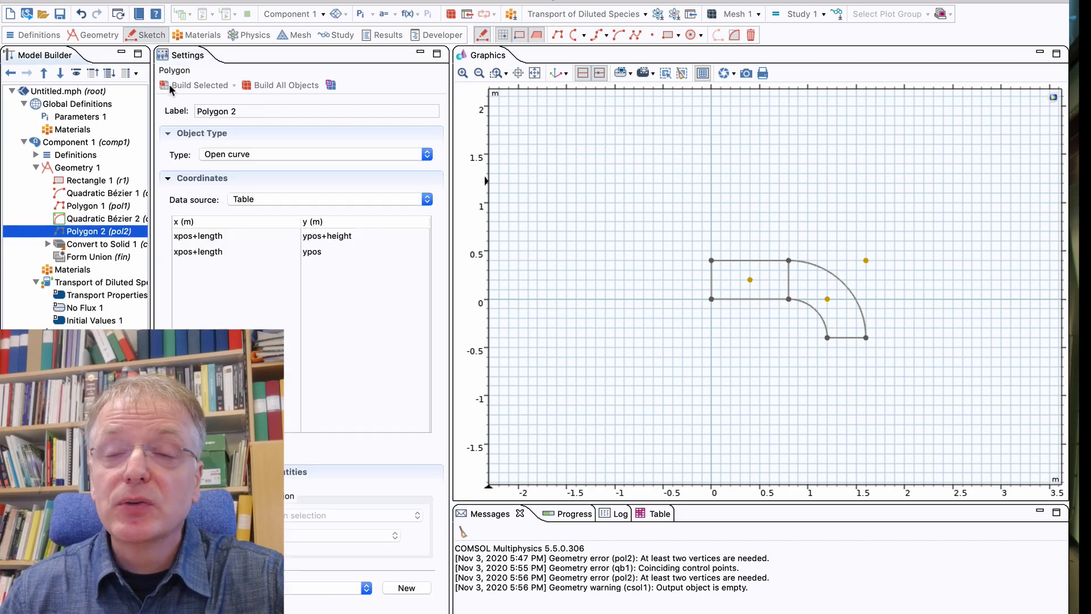
left_click(104, 244)
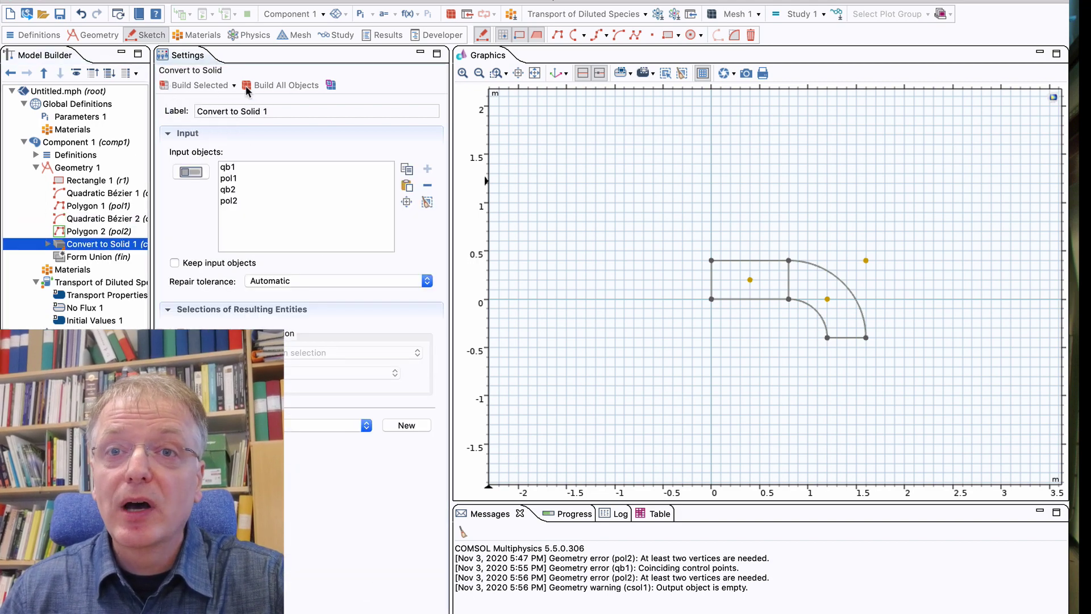
left_click(248, 85)
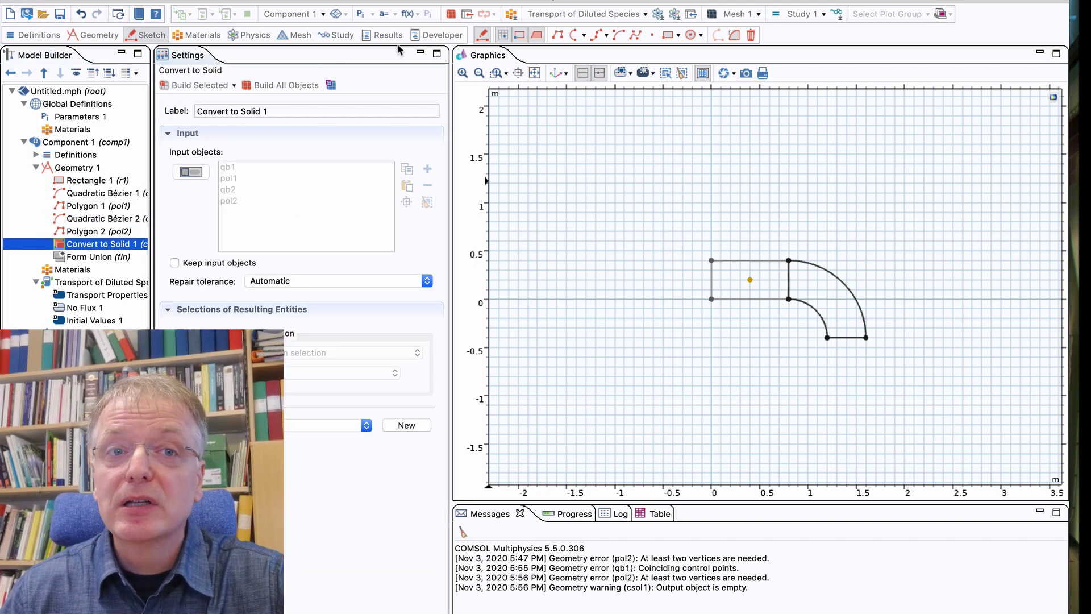
left_click(534, 73)
- Edit the length value in Parameters 1 and rebuild the geometry
left_click(847, 238)
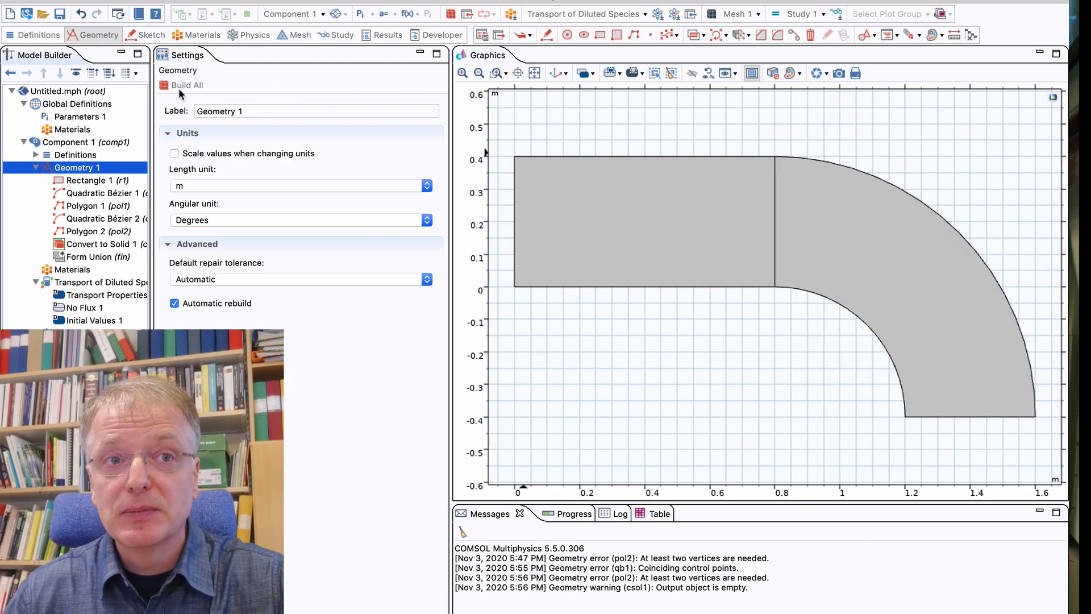
left_click(99, 115)
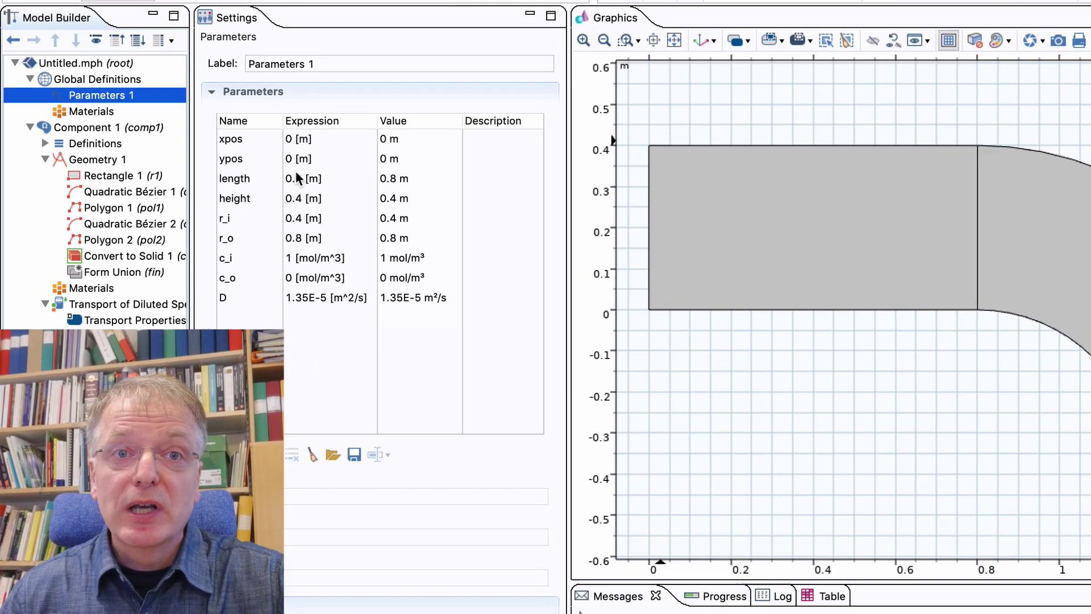
left_click(298, 178)
left_click(298, 178)
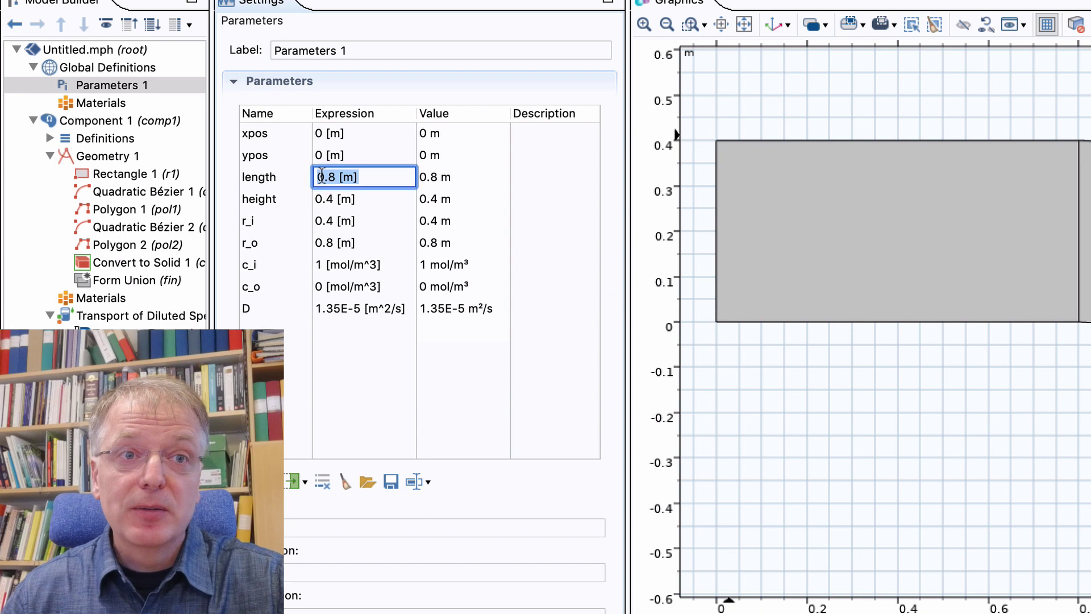
double_click(318, 176)
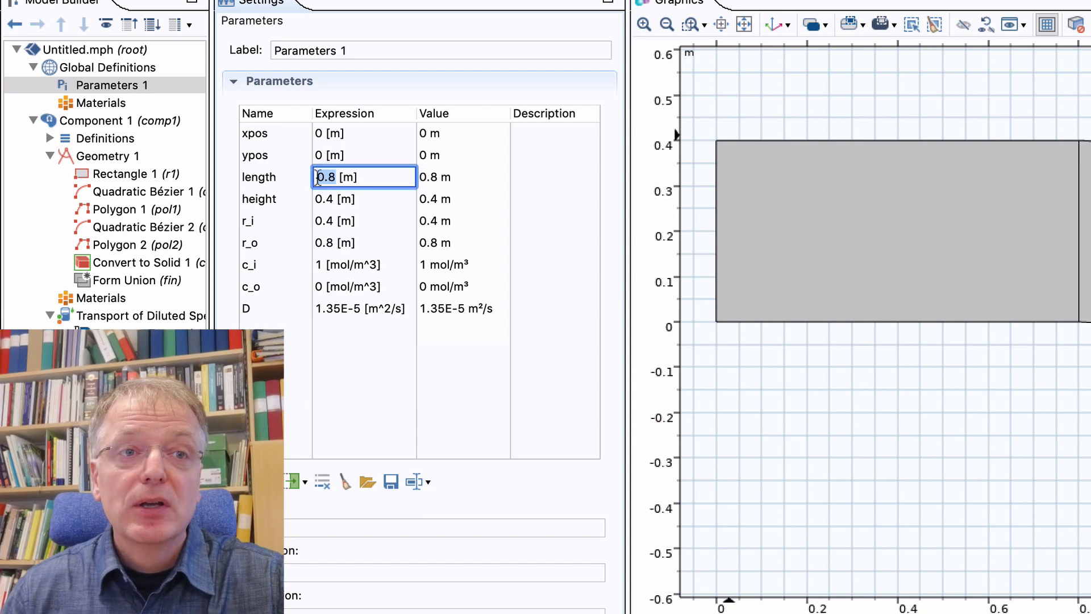
type("1")
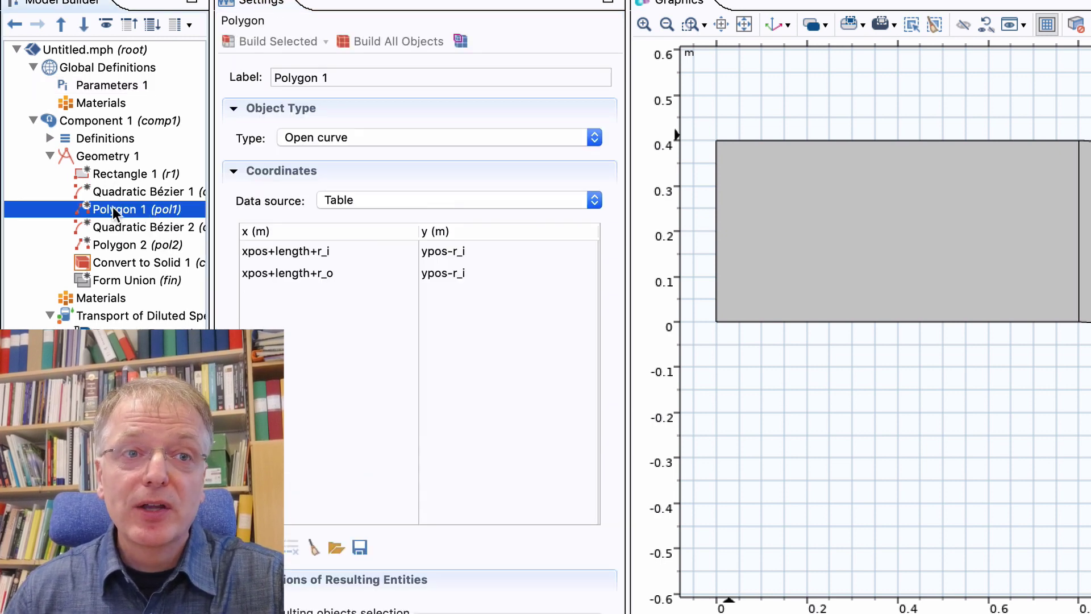
left_click(342, 41)
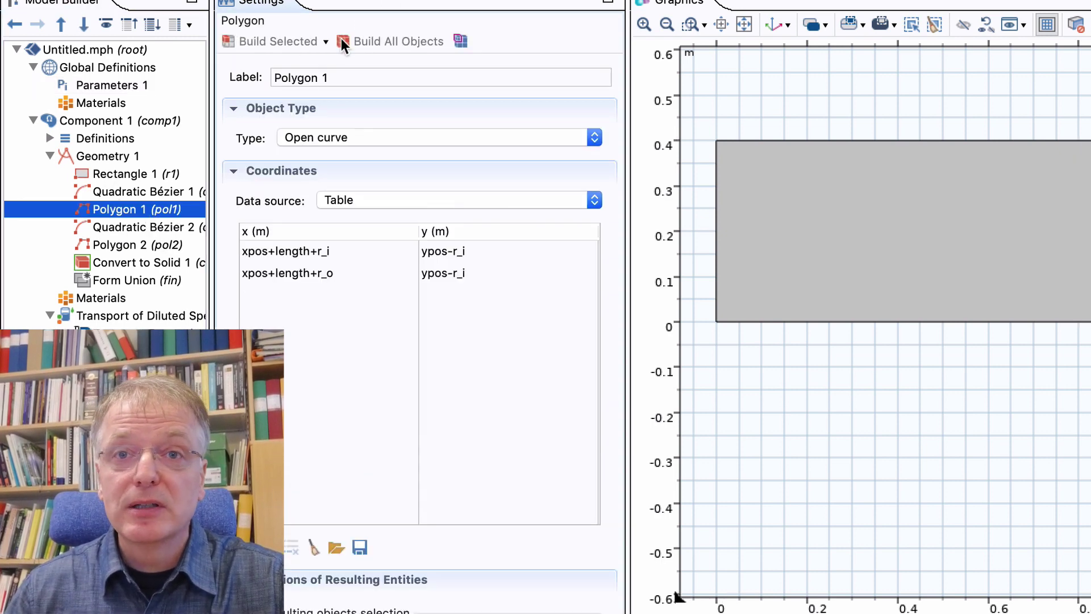
left_click(741, 22)
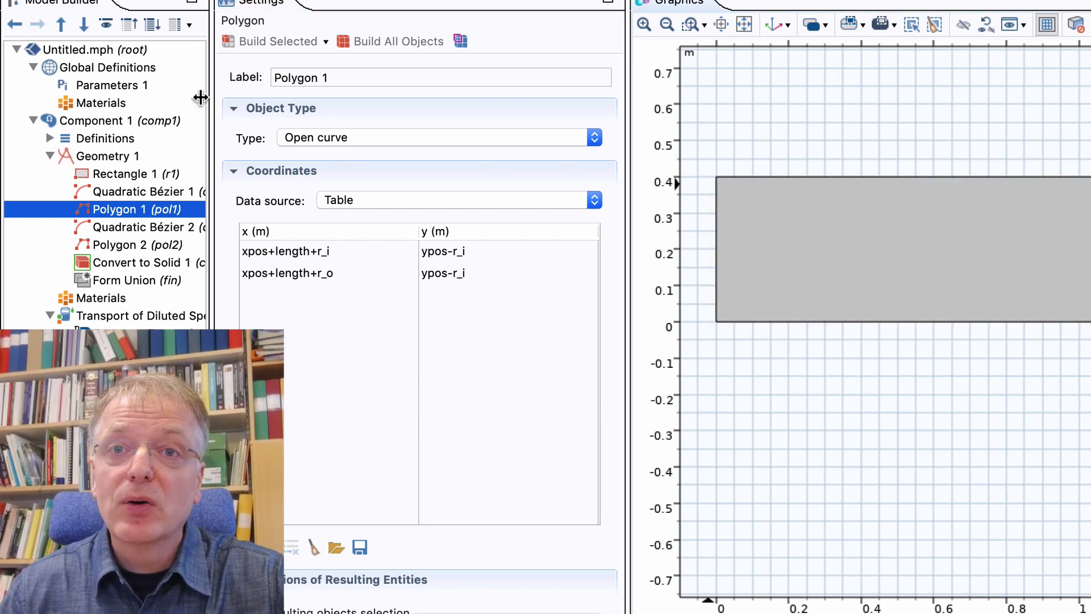
- Set the length parameter to 0.8 [m] and rebuild Geometry 1
left_click(97, 79)
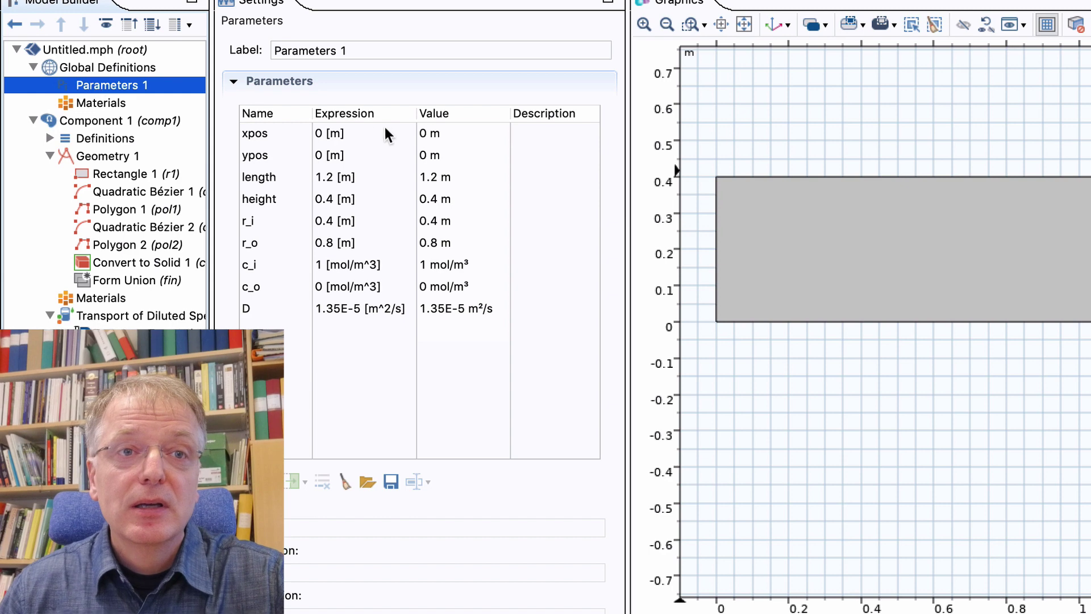
right_click(318, 170)
left_click(309, 176)
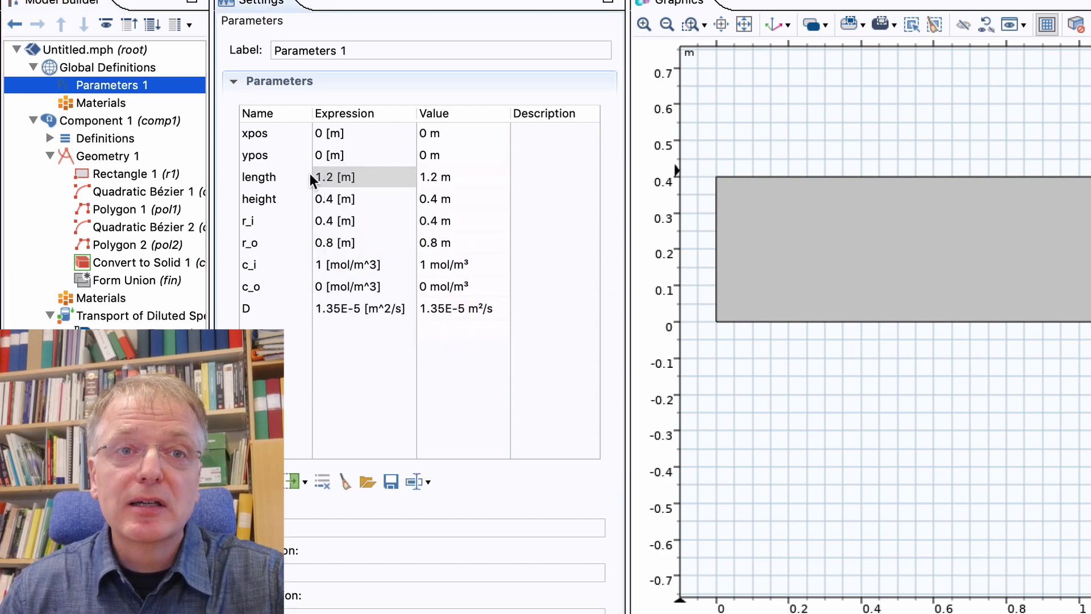
left_click(314, 175)
left_click(335, 177)
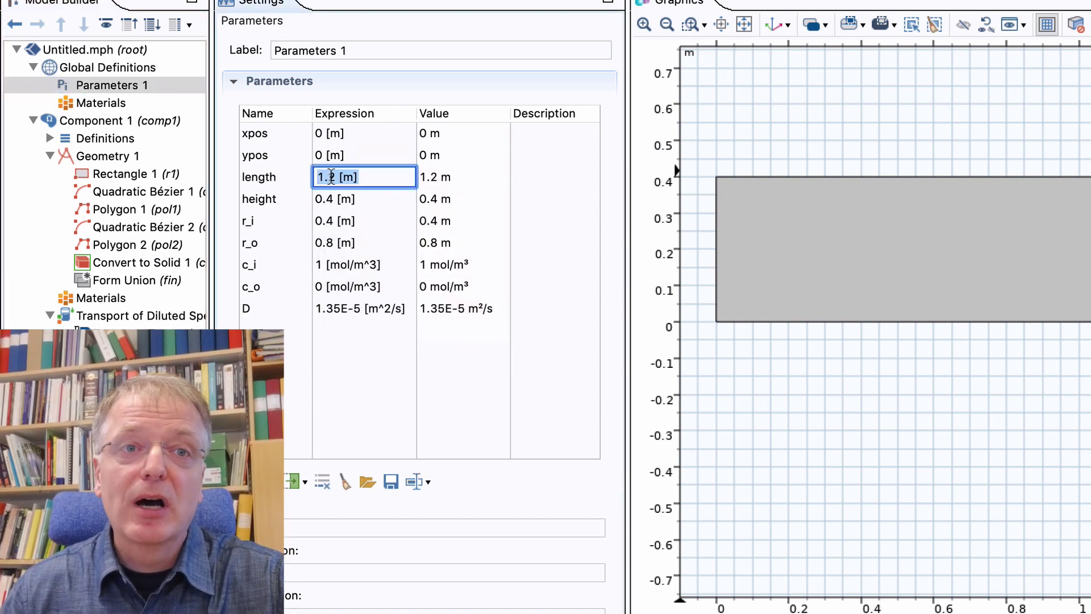
type("0")
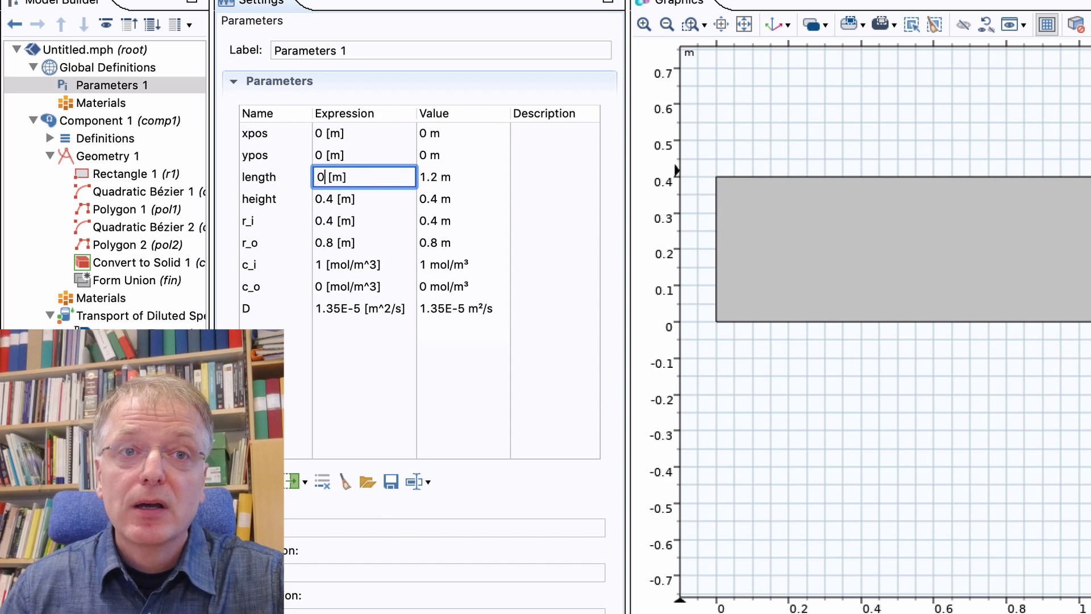
type(".8")
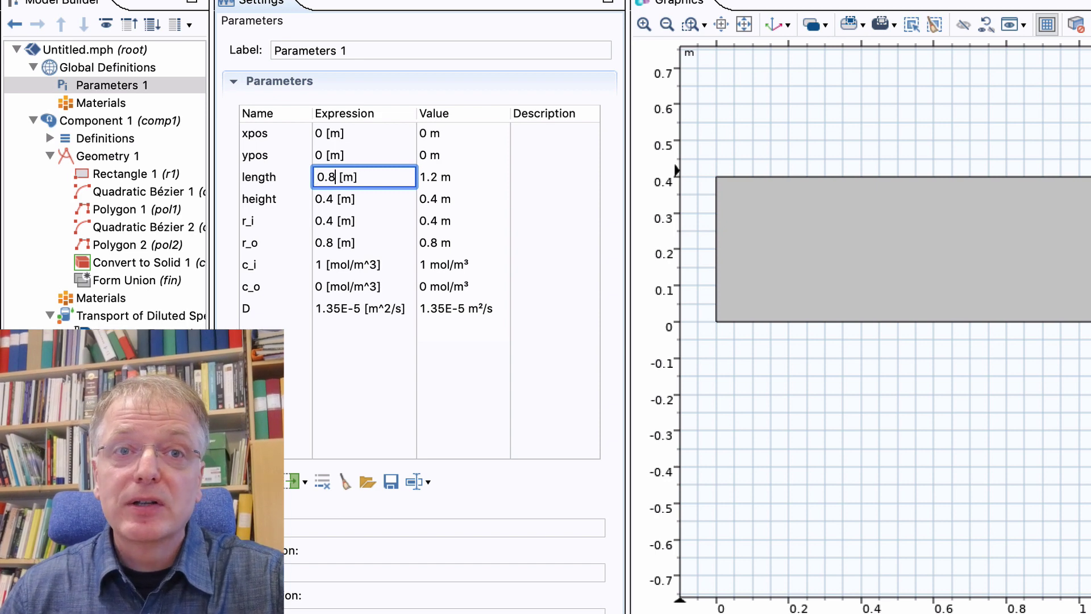
left_click(108, 155)
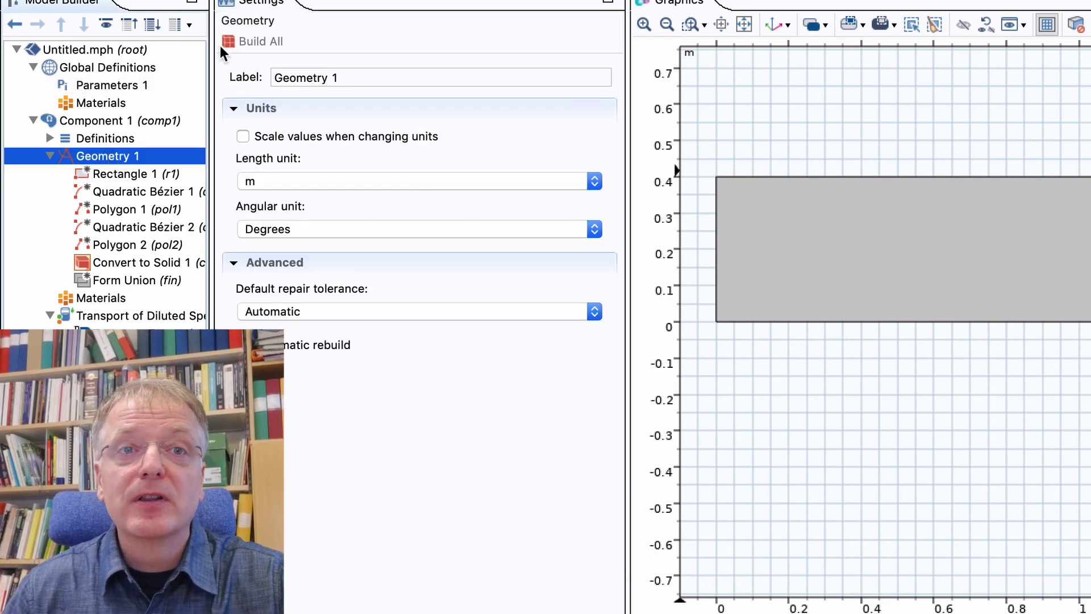
left_click(226, 39)
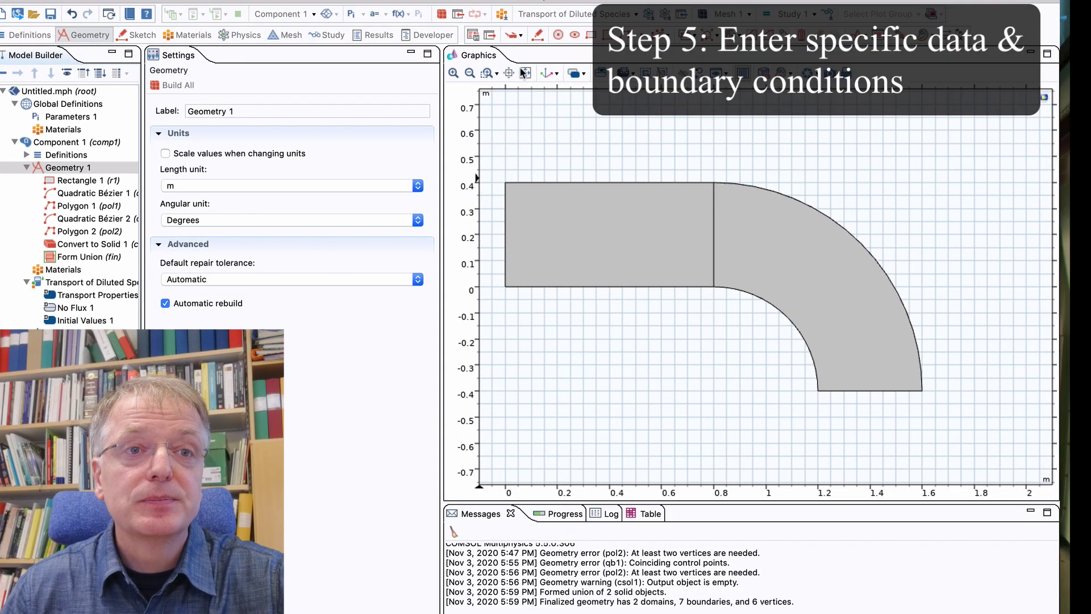
- Bring up Transport Properties 1 under Transport of Diluted Species, briefly checking No Flux
left_click(523, 70)
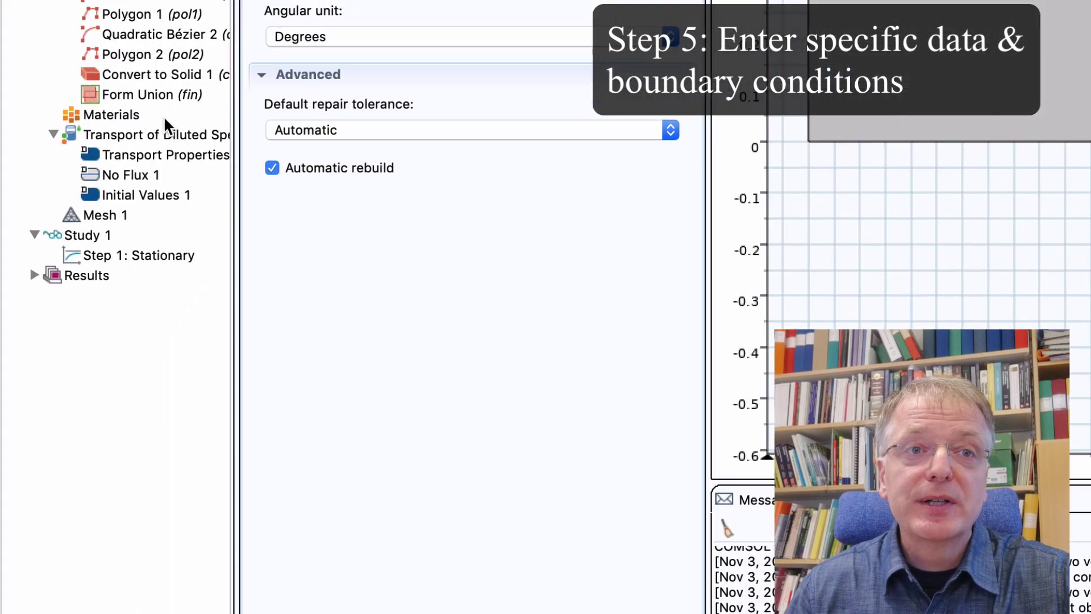
left_click(138, 137)
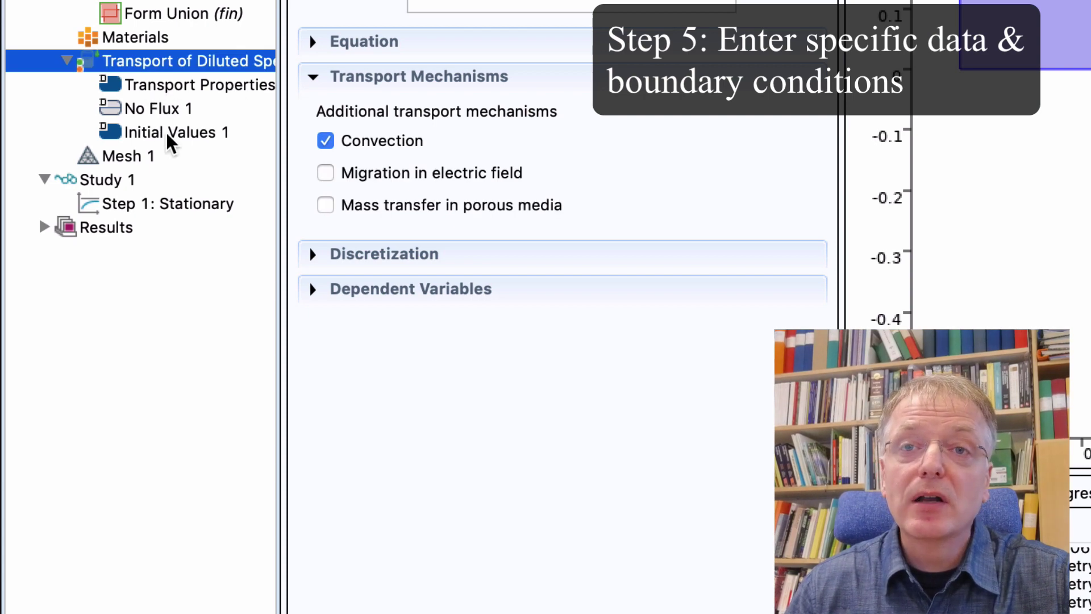
left_click(178, 87)
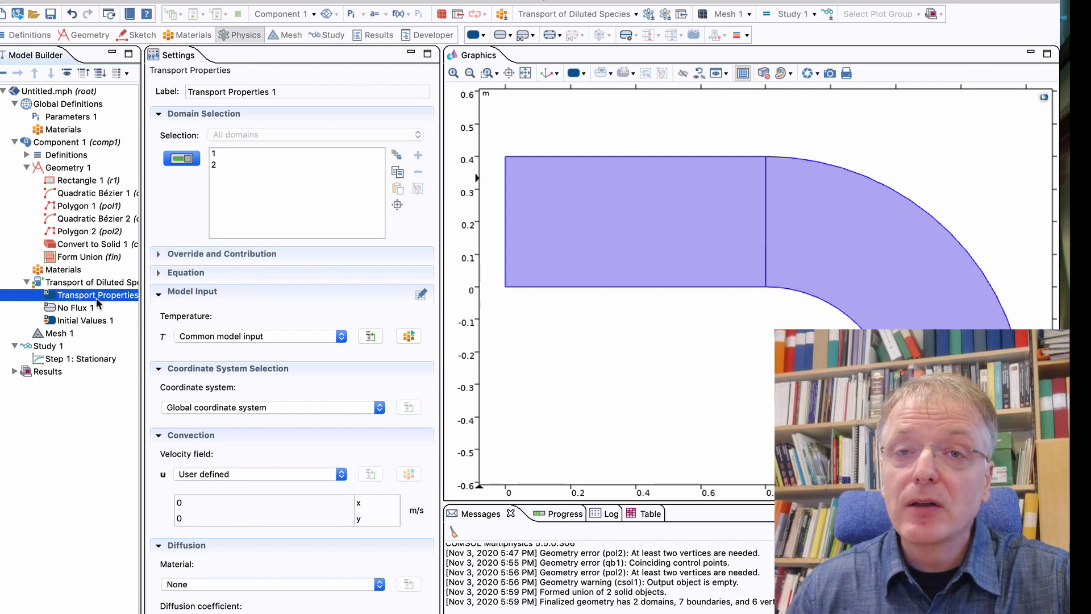
left_click(74, 308)
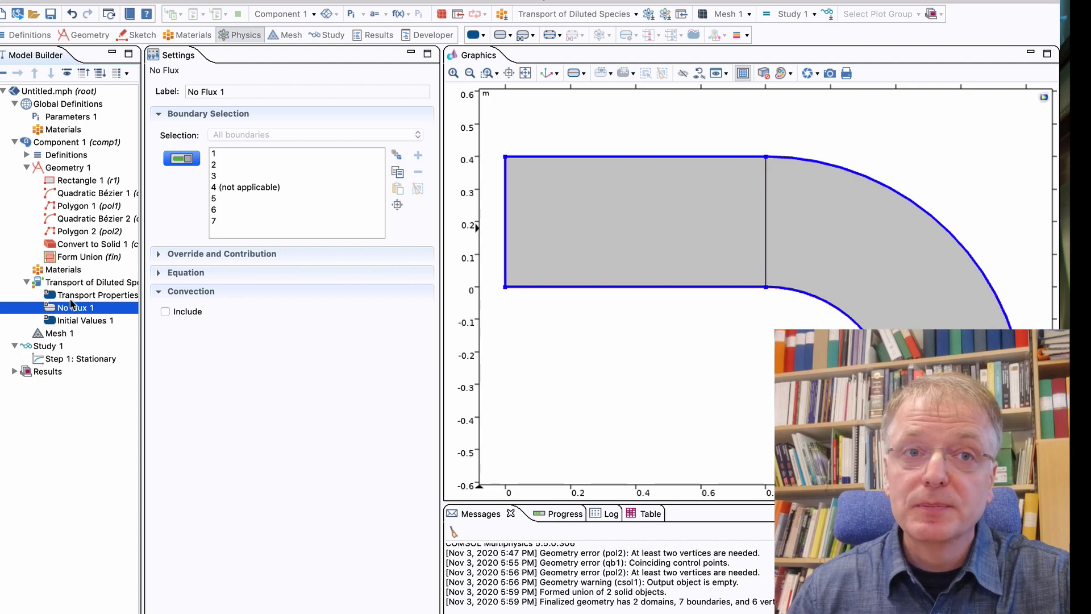
left_click(72, 296)
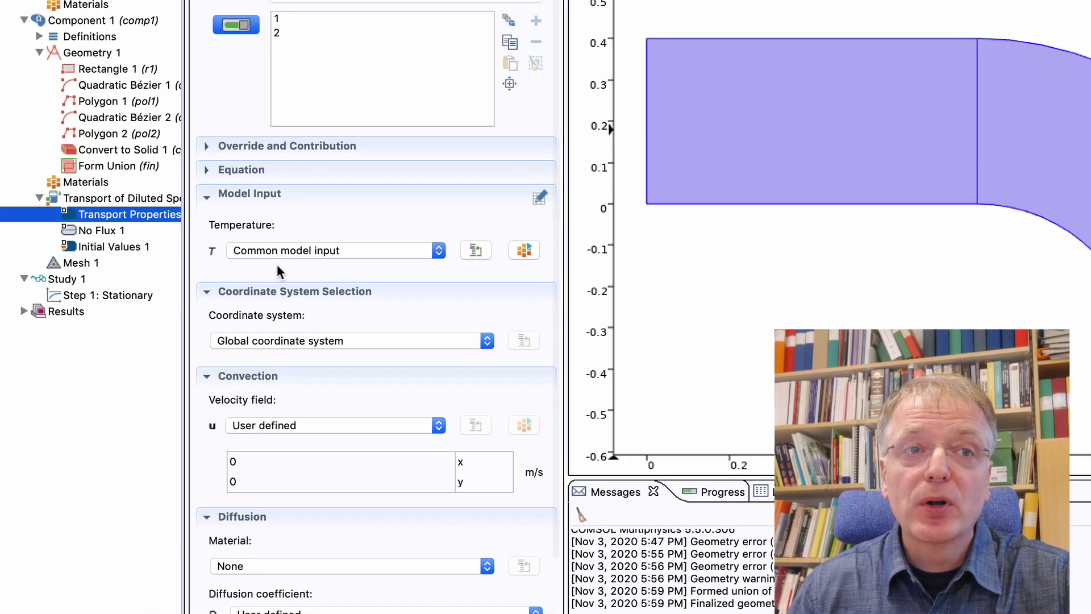
scroll(216, 340, "down", 4)
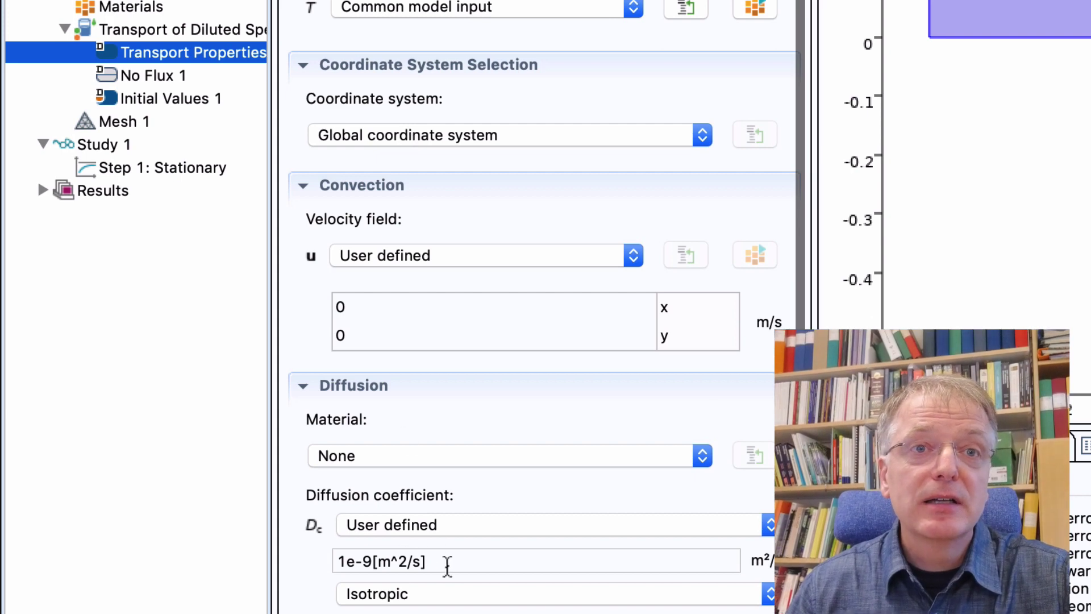
- Replace the 1e-9[m^2/s] diffusion coefficient with D, leaving the velocity components at zero
left_click(452, 562)
key("super+a")
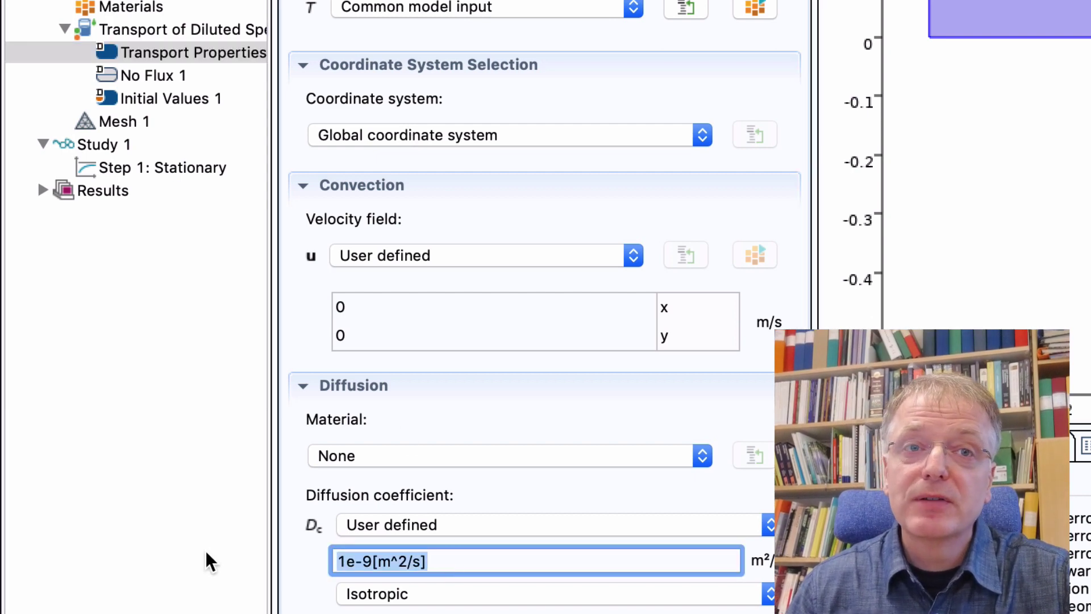
type("D")
left_click(417, 329)
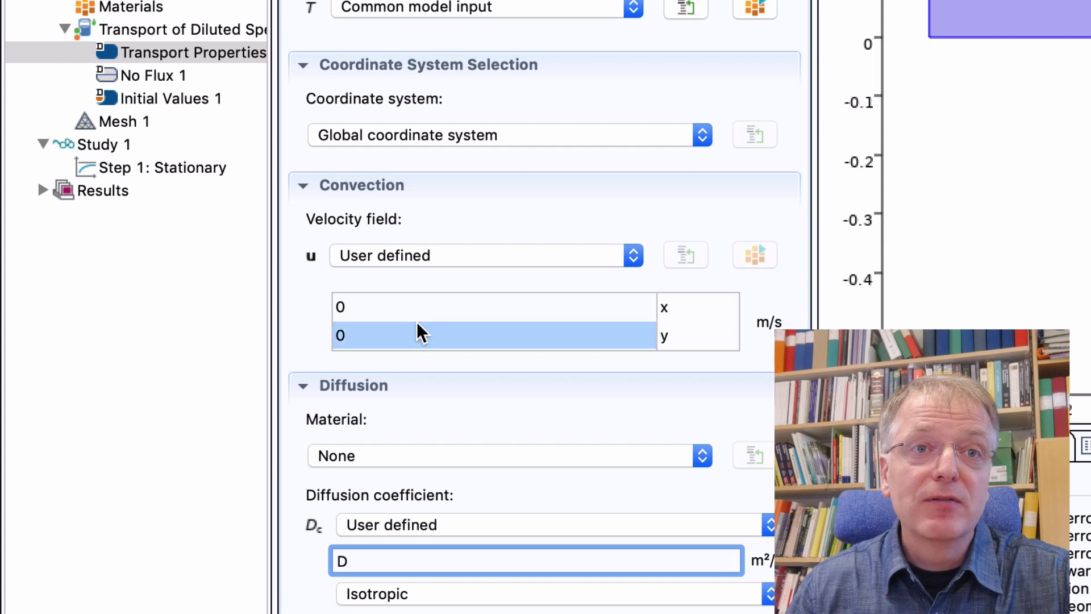
left_click(410, 307)
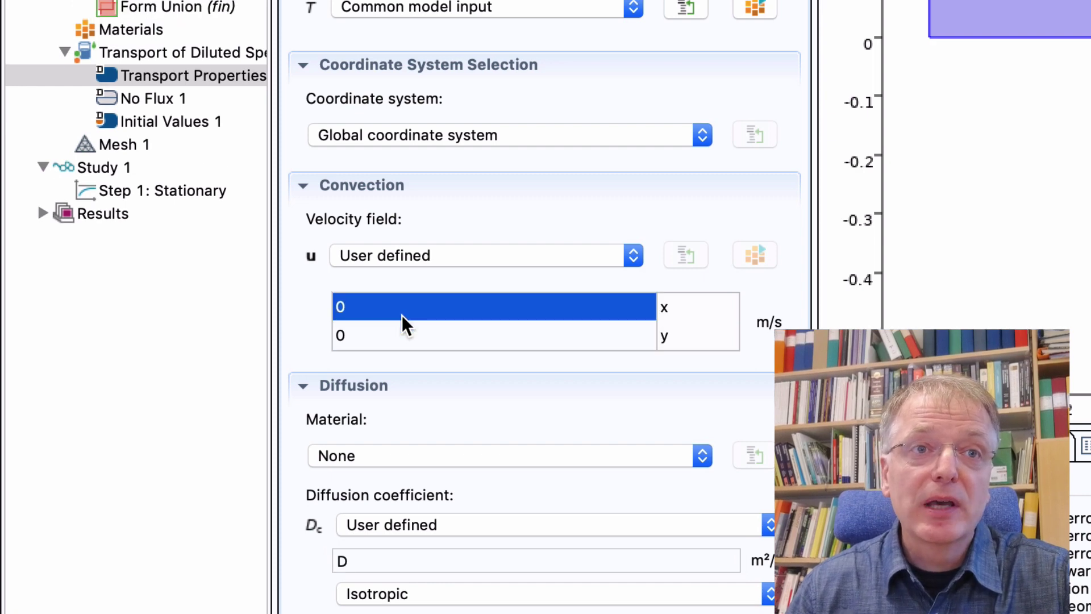
left_click(391, 342)
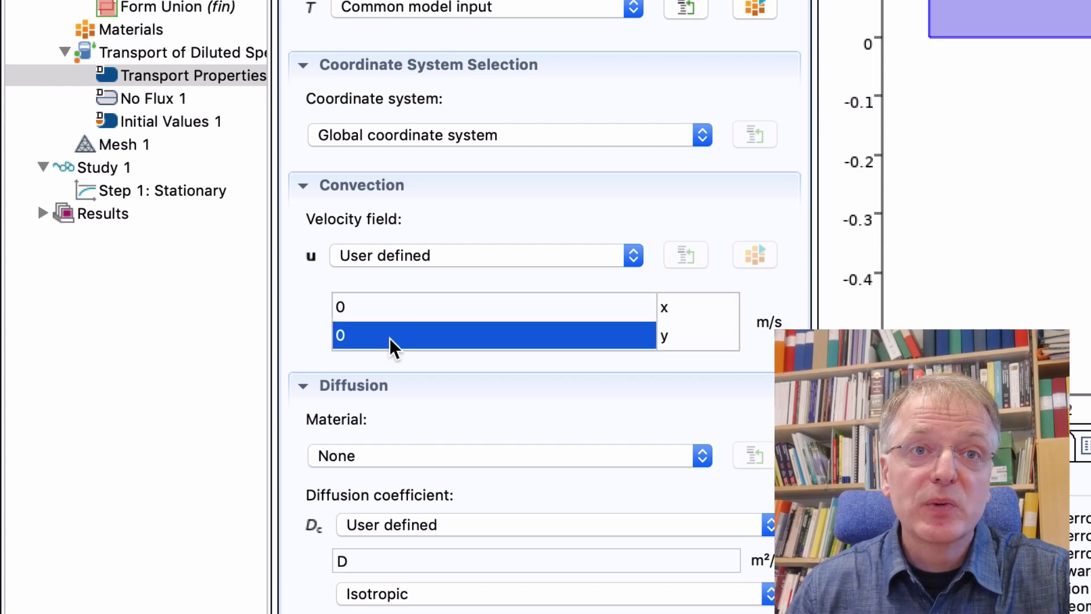
- Show No Flux 1's boundary selection and highlight interior boundary 4 as not applicable
left_click(166, 102)
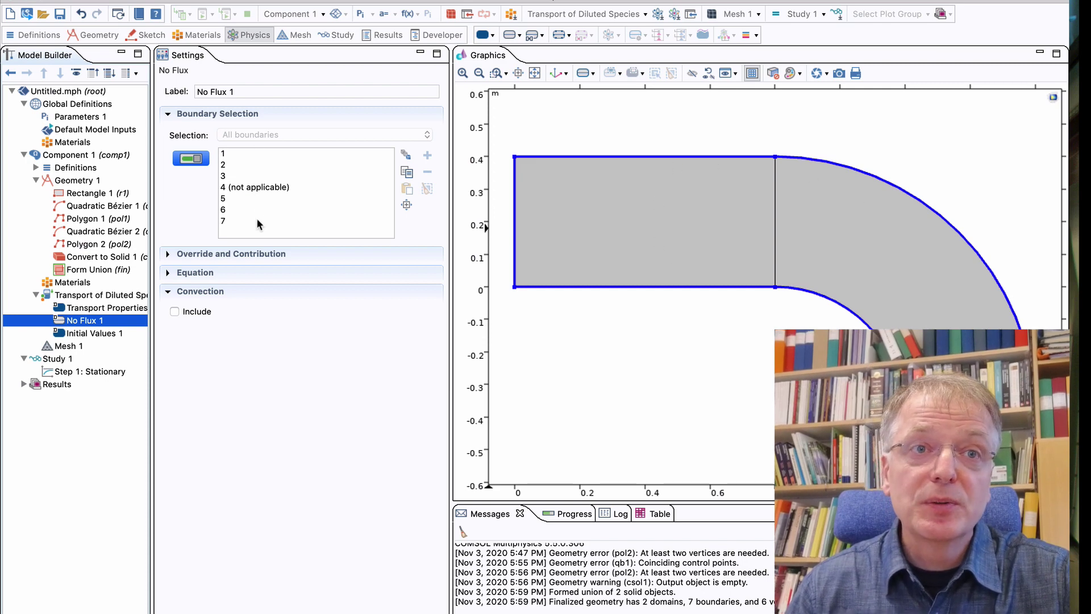
left_click(265, 187)
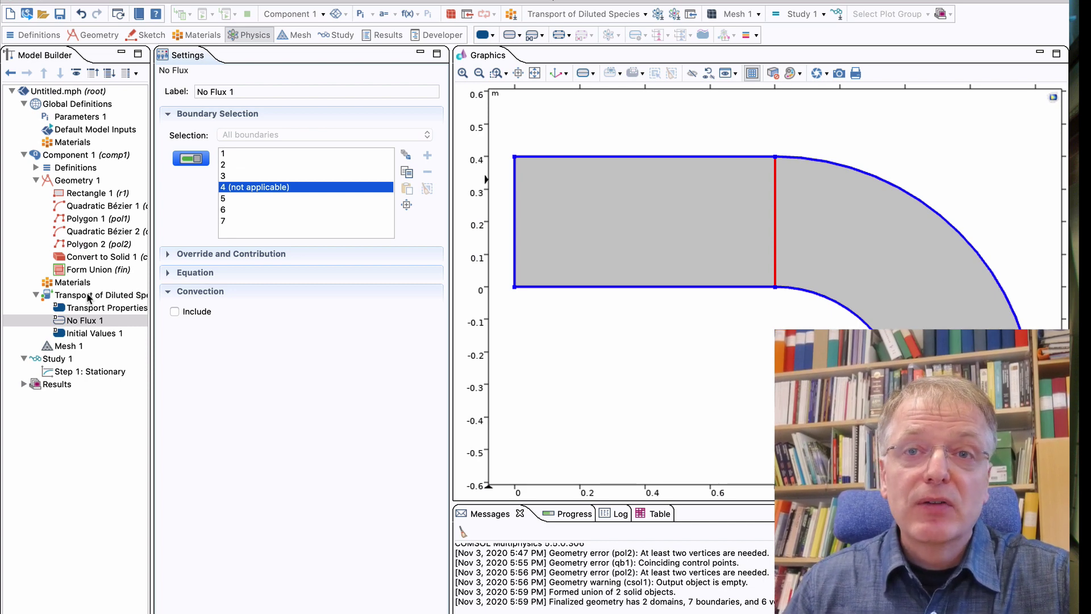
- Add a Concentration condition fixing species c to c_i on the left inlet edge (boundary 1)
right_click(87, 292)
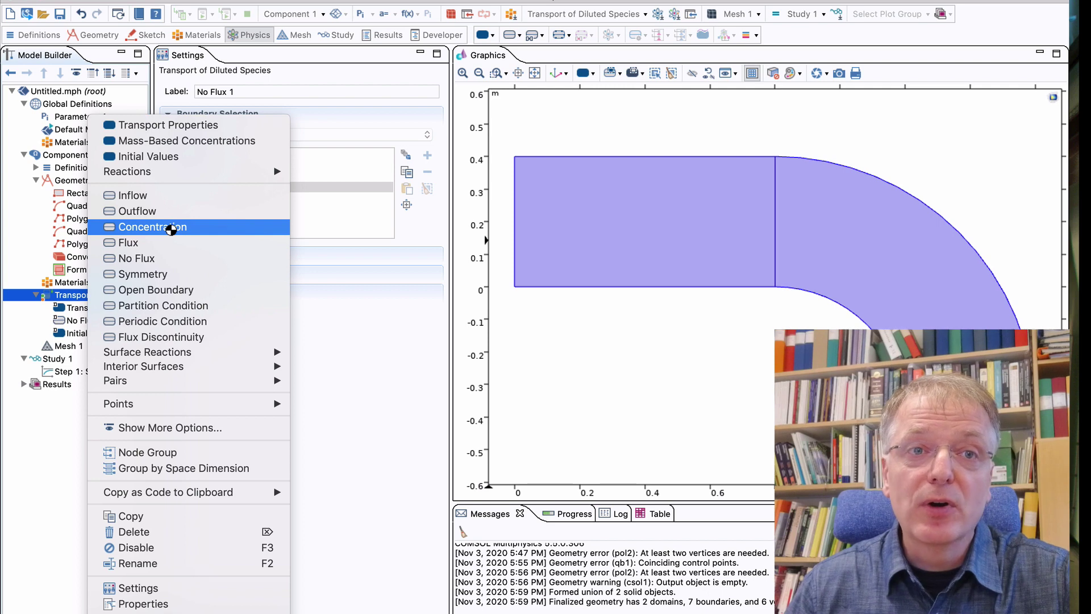
left_click(170, 228)
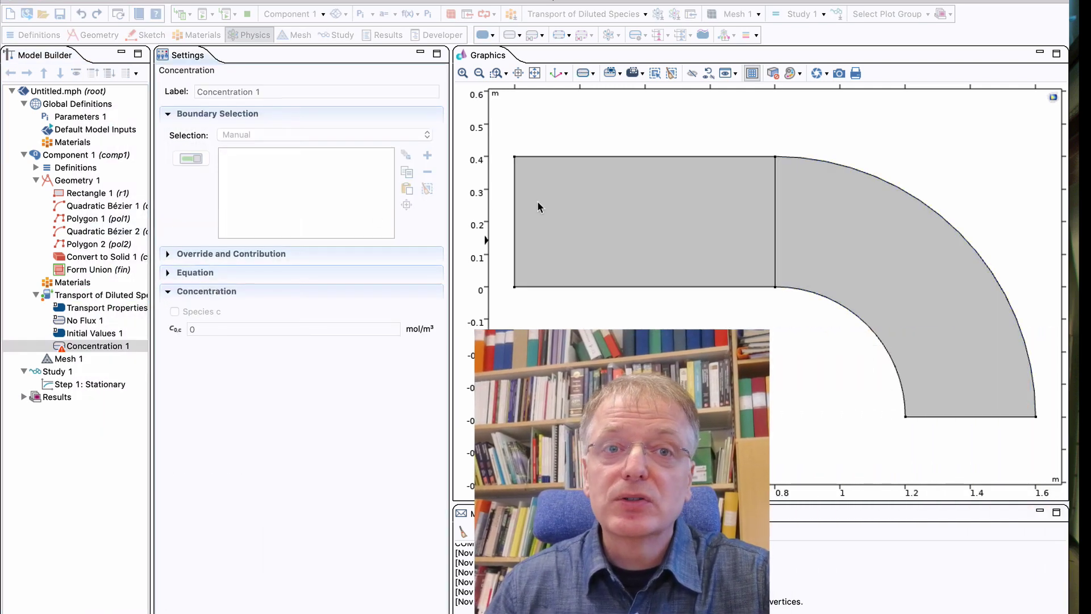
left_click(514, 210)
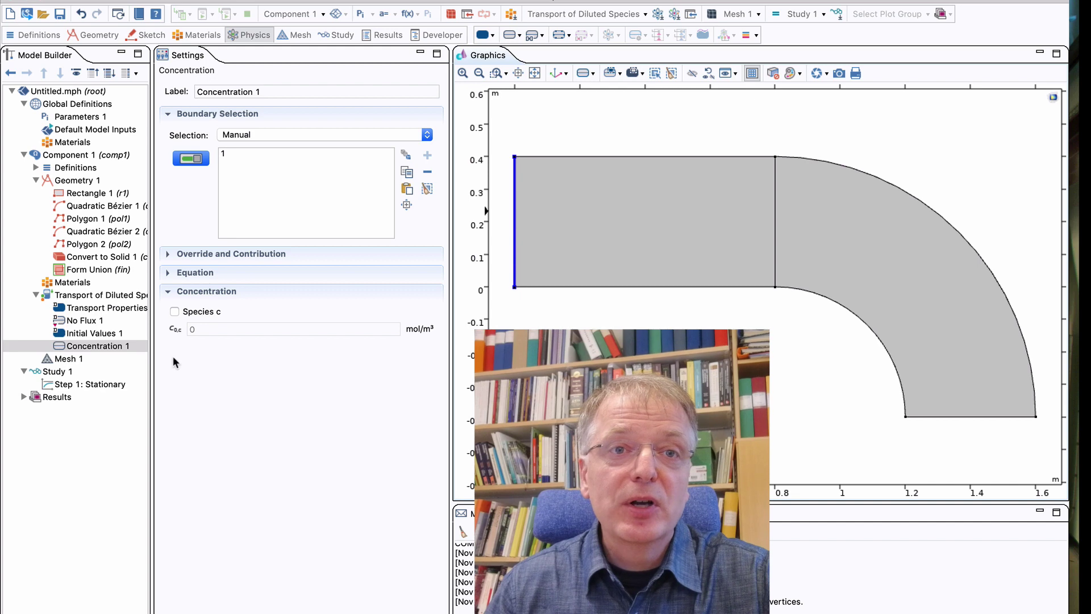
left_click(174, 311)
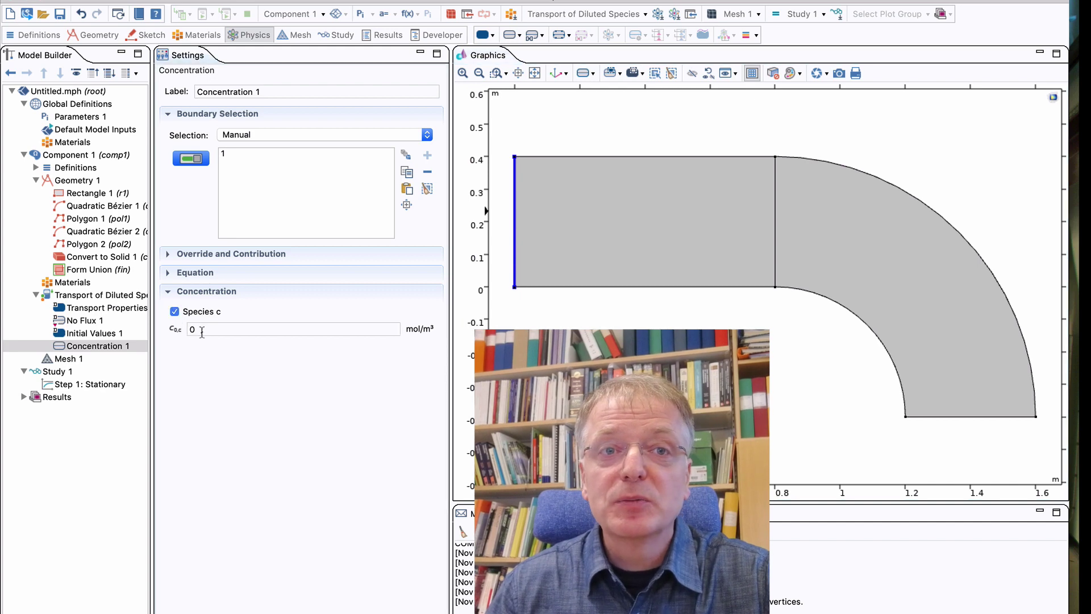
double_click(201, 329)
type("c_i")
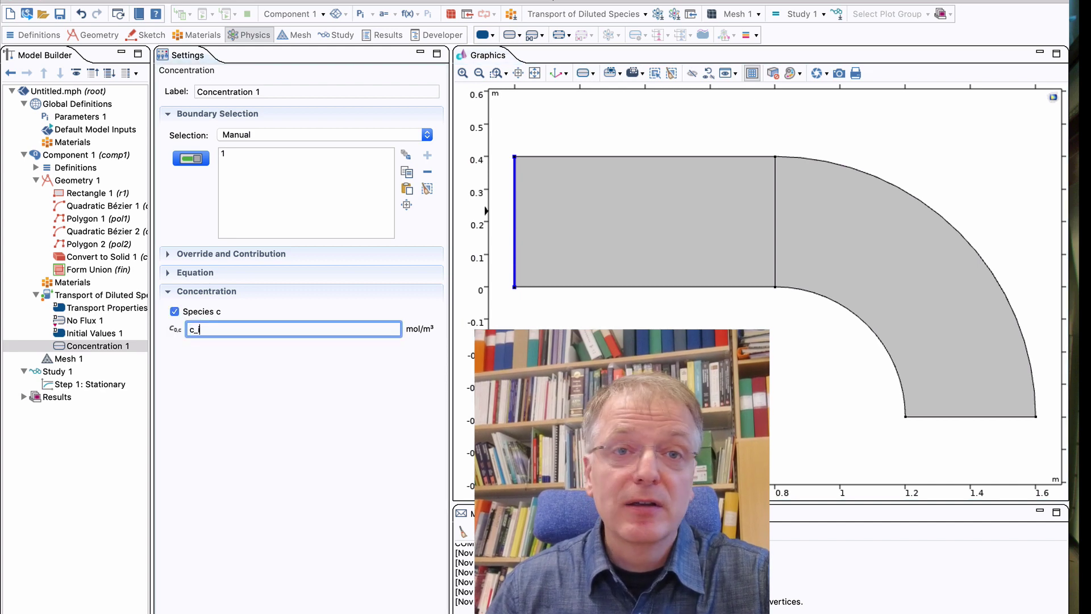
- Add a second Concentration condition fixing species c to c_o on the bottom outlet edge (boundary 5)
right_click(102, 296)
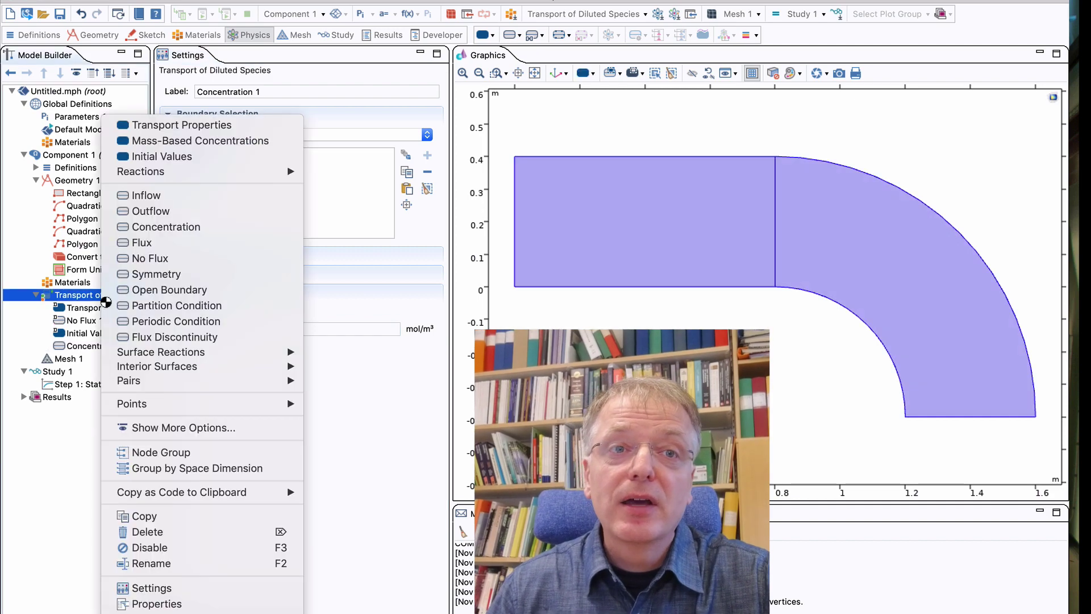
left_click(155, 231)
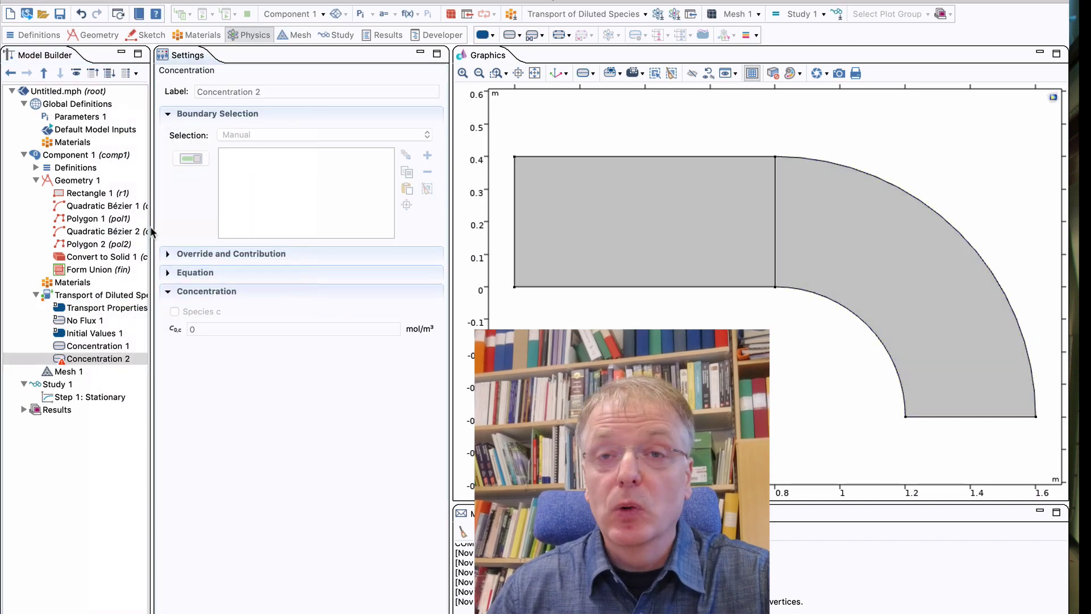
left_click(943, 415)
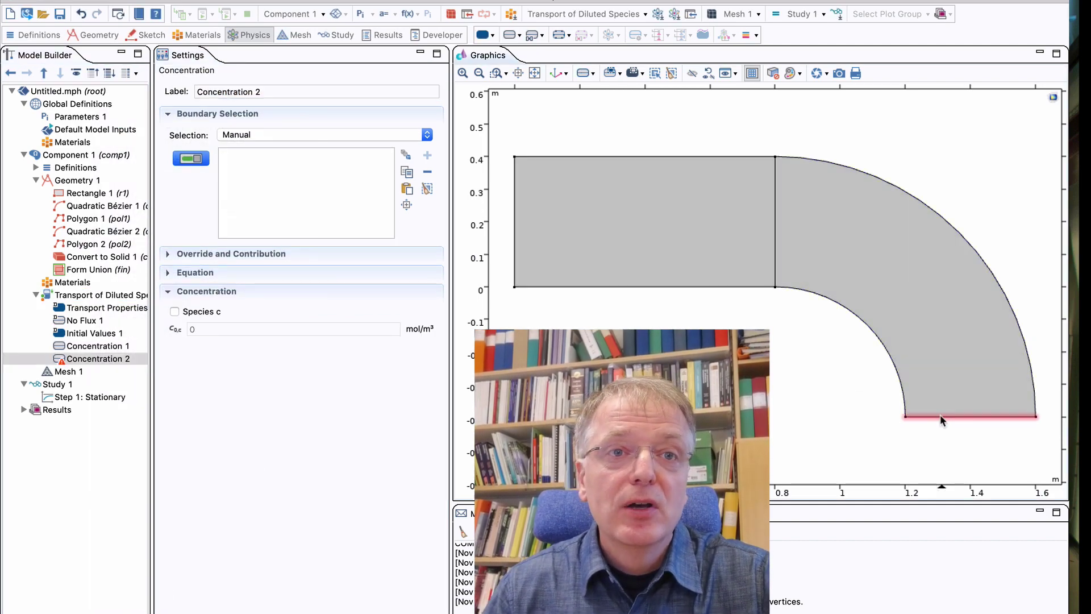
left_click(175, 312)
key("Tab")
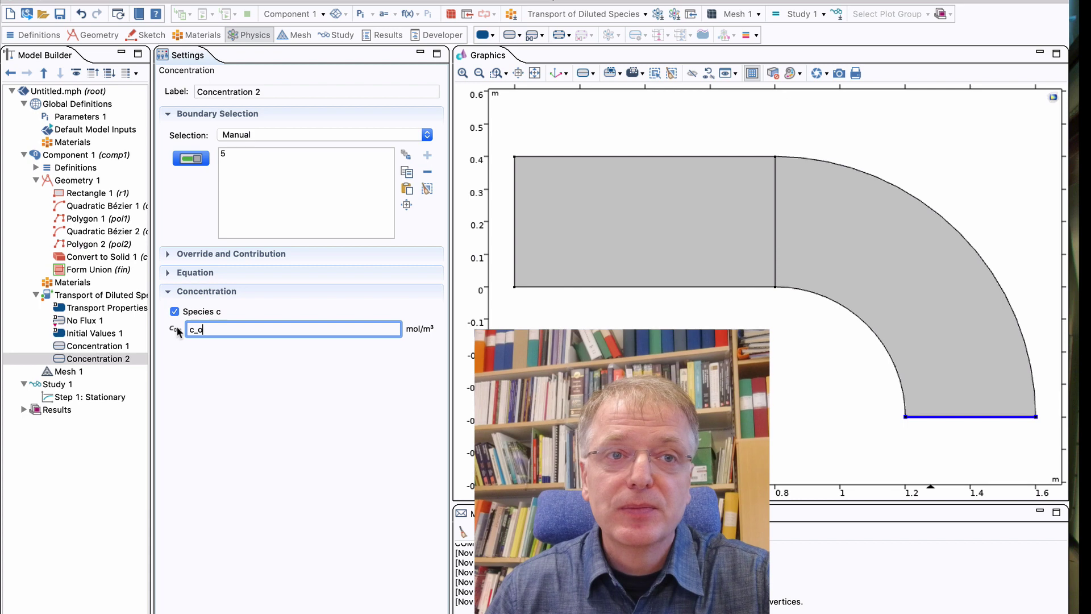
- Review the overridden boundaries and the zero initial concentration setting
left_click(98, 322)
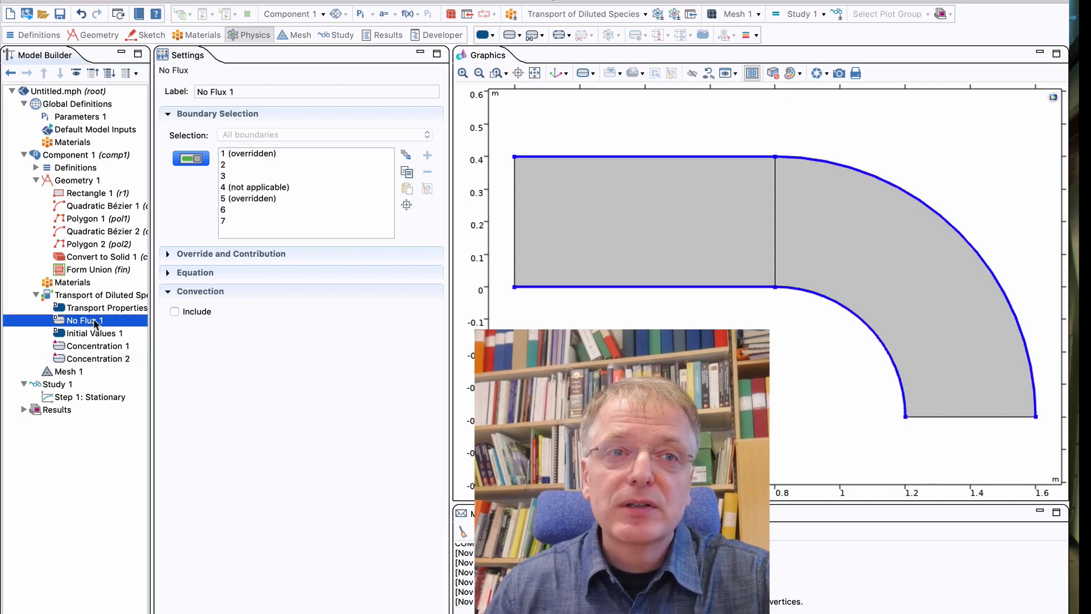
left_click(94, 335)
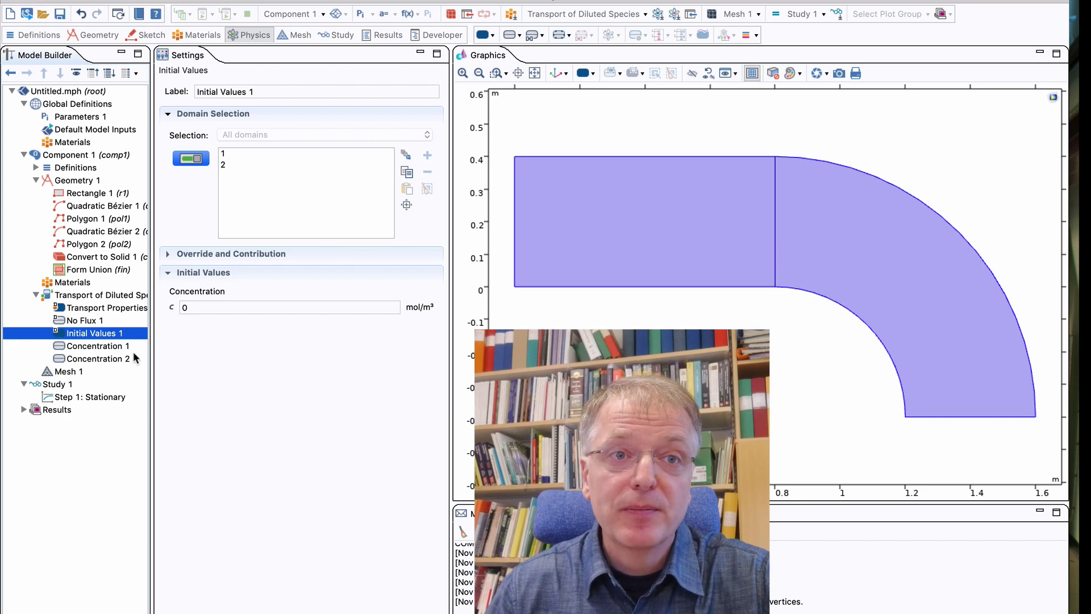
left_click(81, 374)
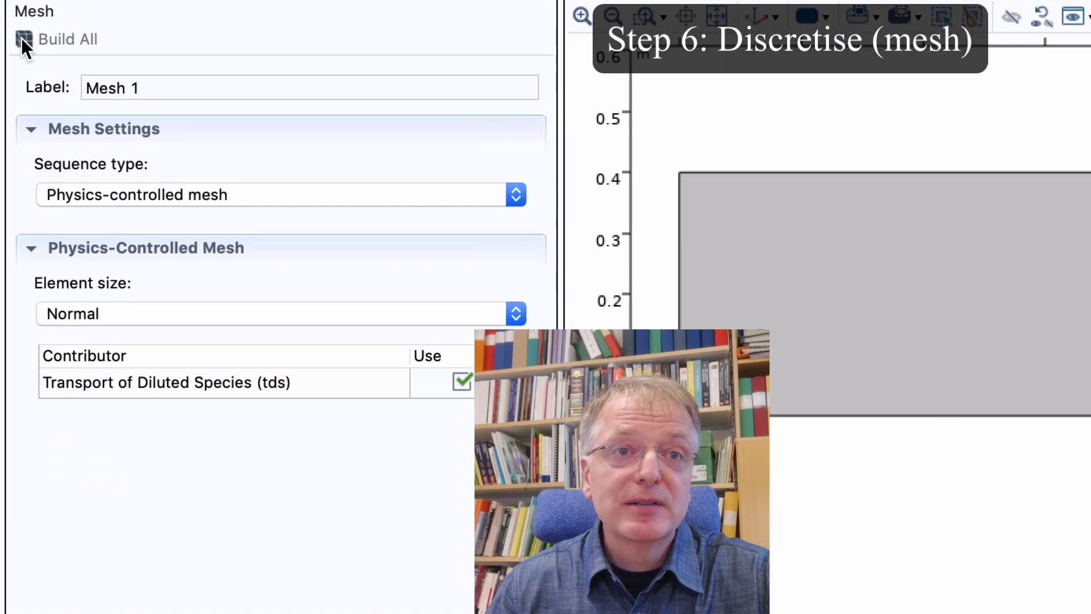
- Build the default mesh, then rebuild it with Extra fine and Extra coarse element sizes
left_click(24, 39)
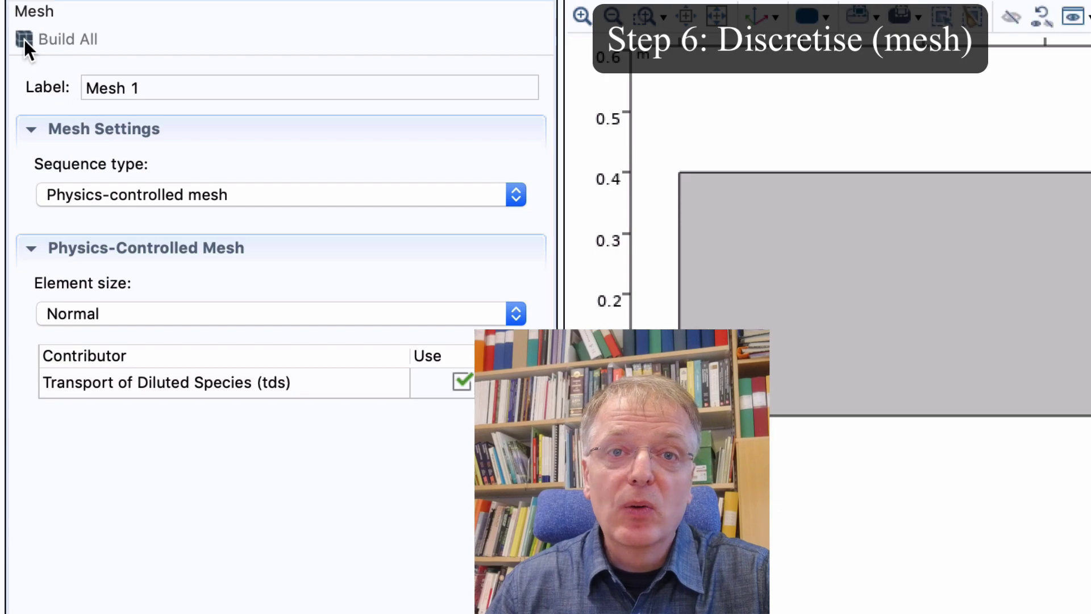
left_click(197, 321)
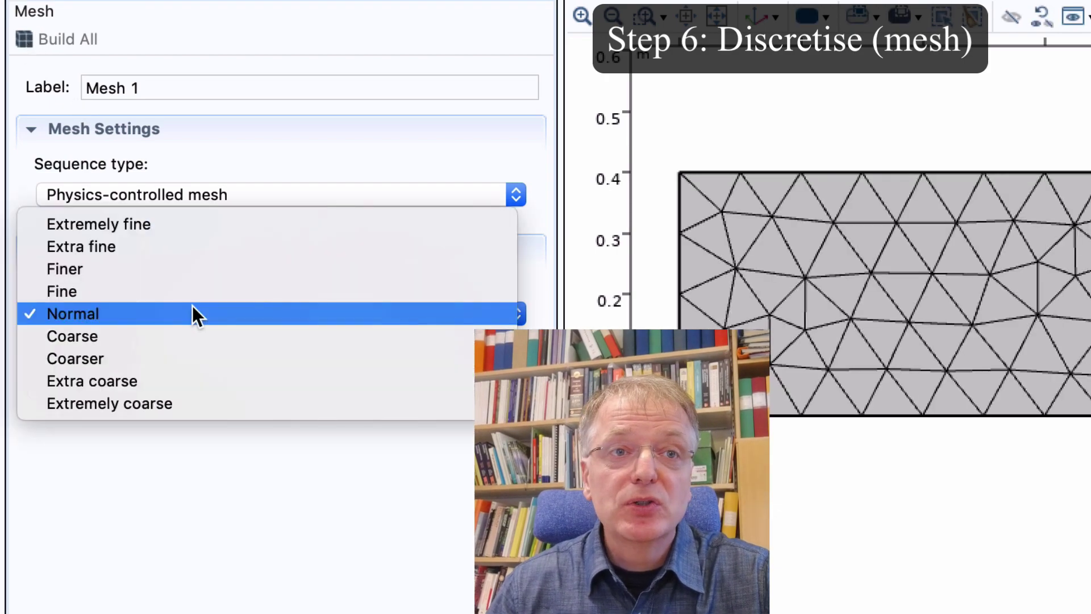
left_click(190, 245)
left_click(24, 39)
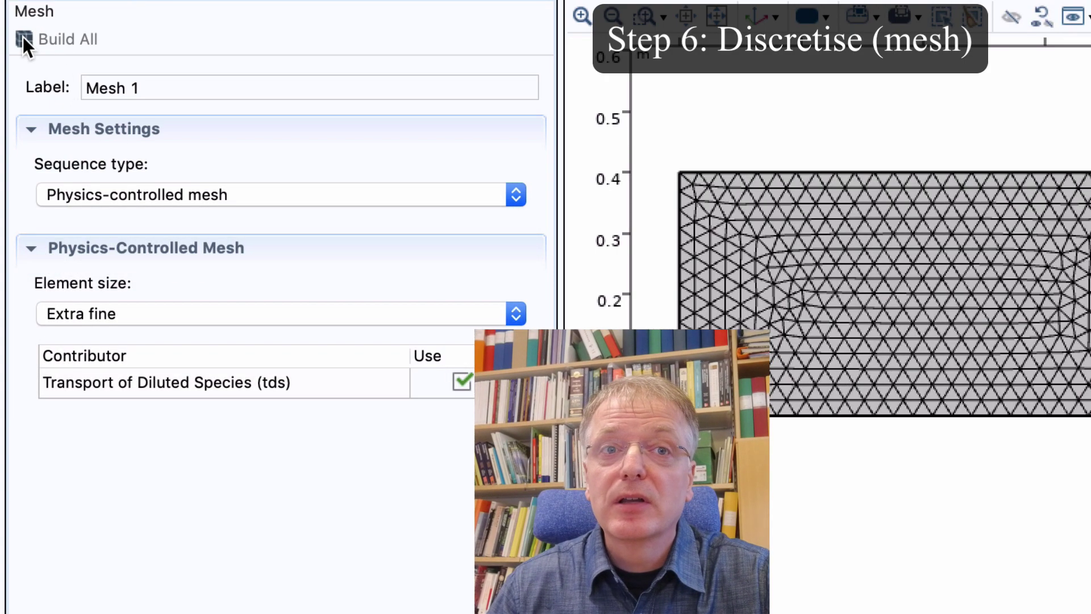
left_click(170, 314)
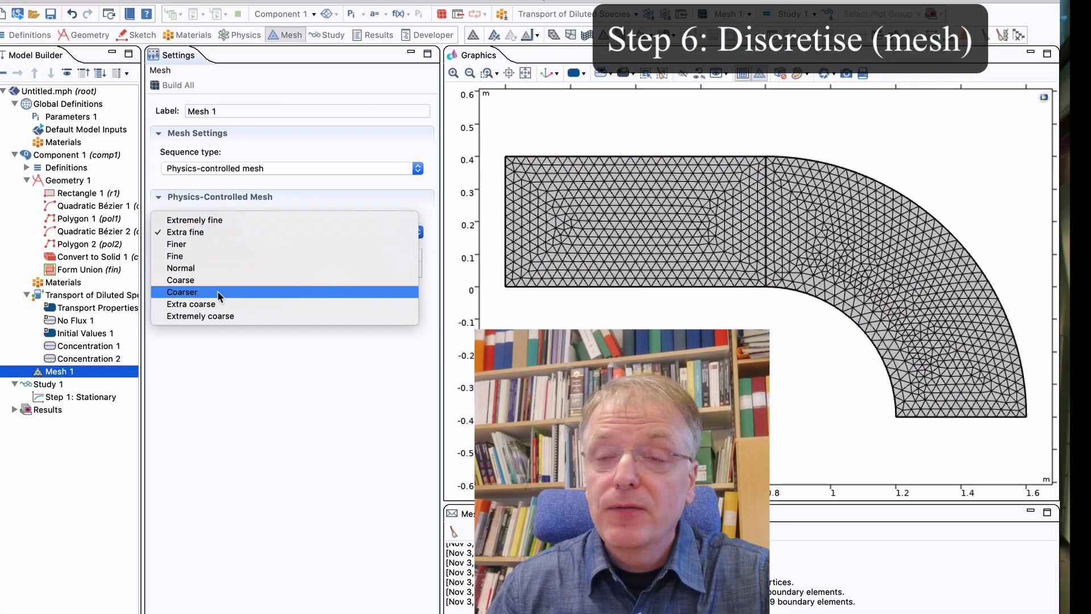
left_click(191, 304)
left_click(155, 86)
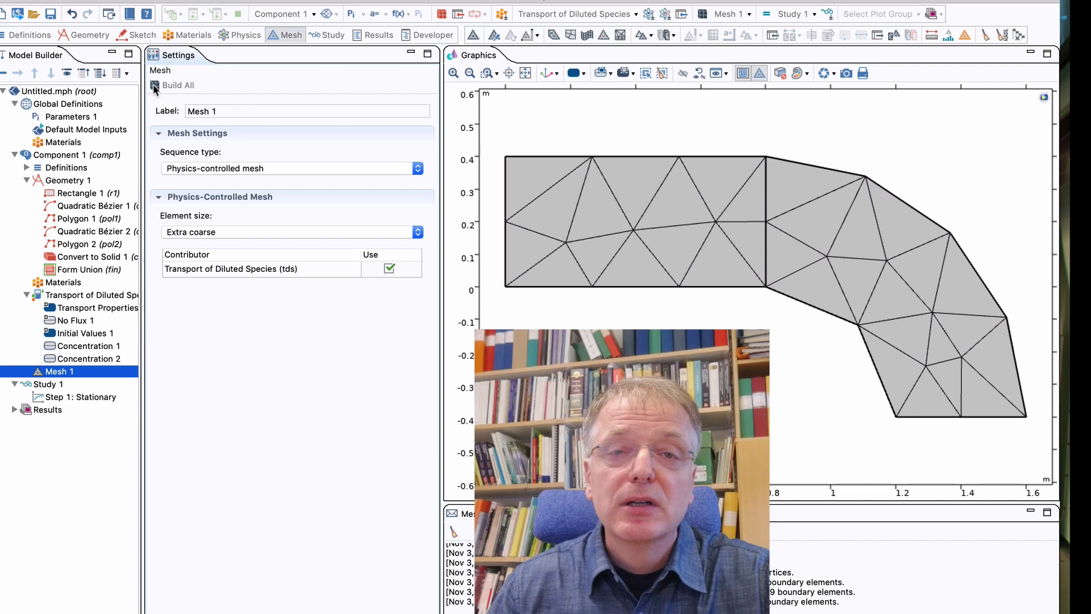
- Rebuild the mesh at Normal element size, keeping the physics-controlled sequence type
left_click(233, 232)
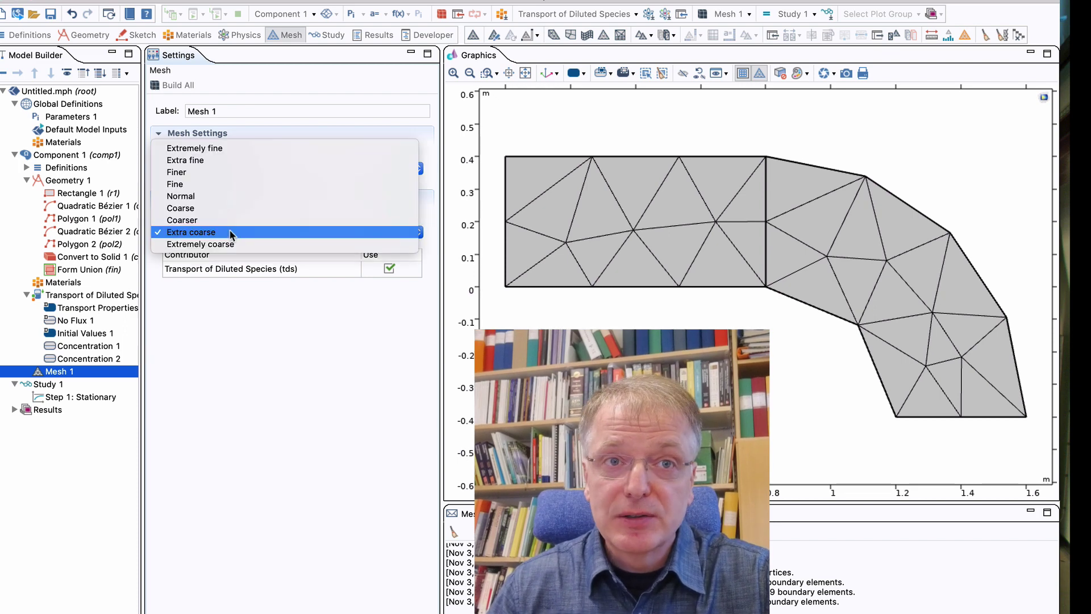
left_click(234, 196)
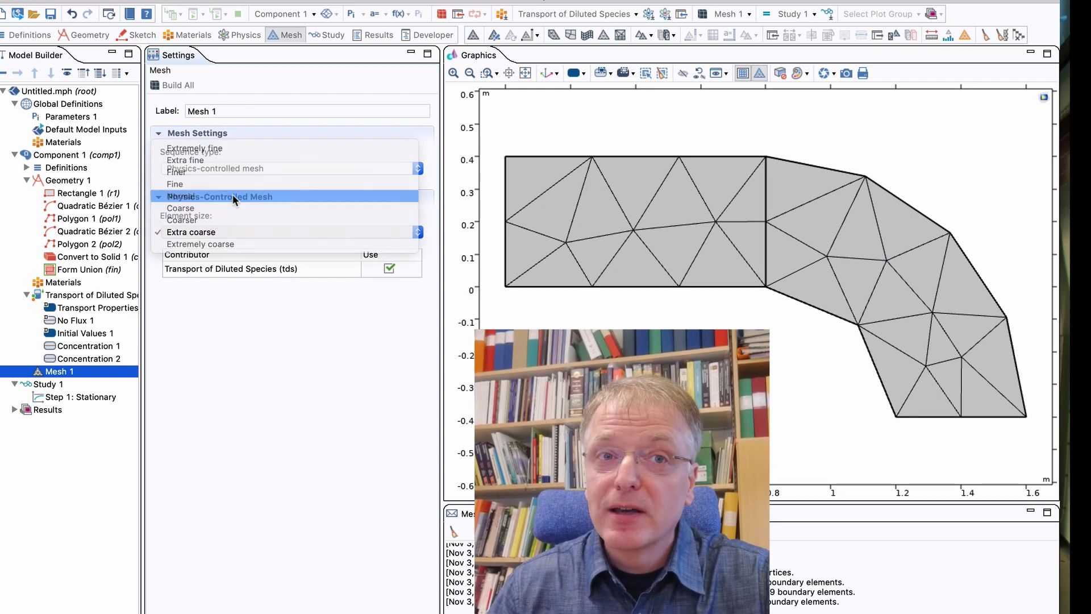
left_click(153, 86)
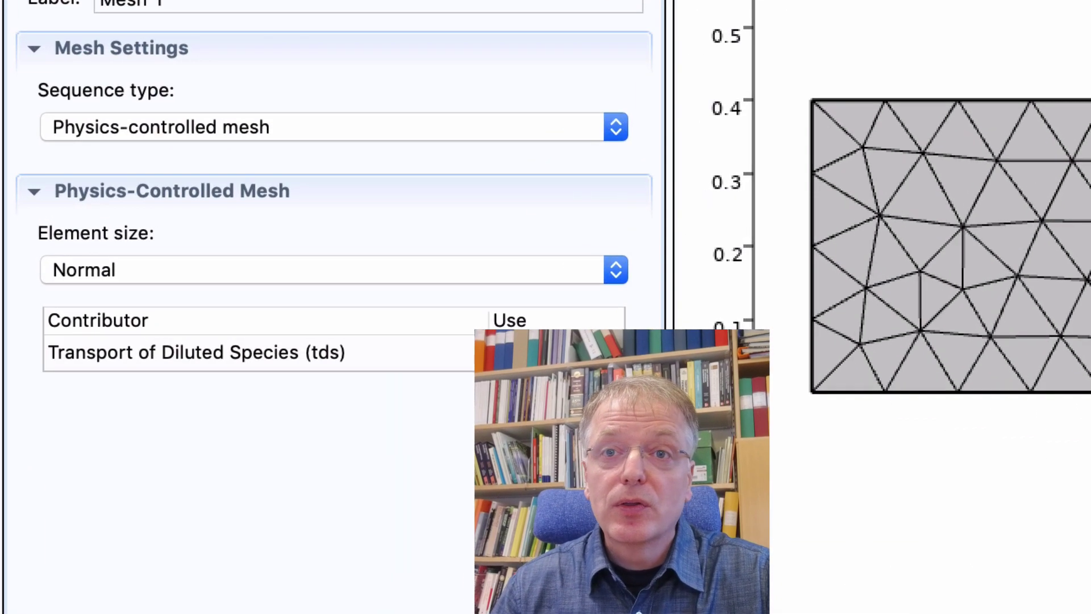
left_click(331, 120)
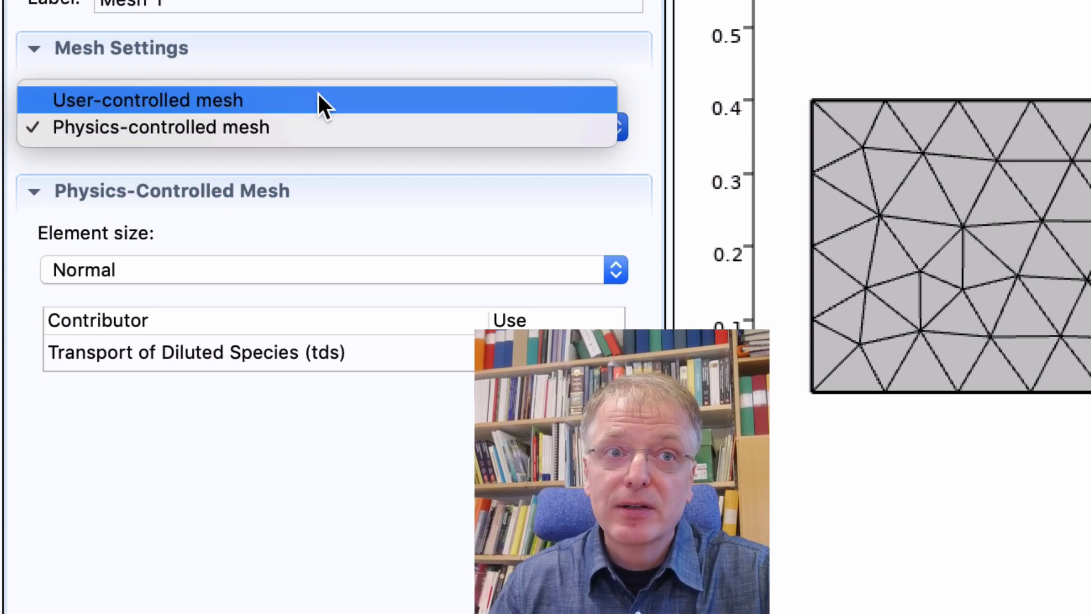
left_click(123, 506)
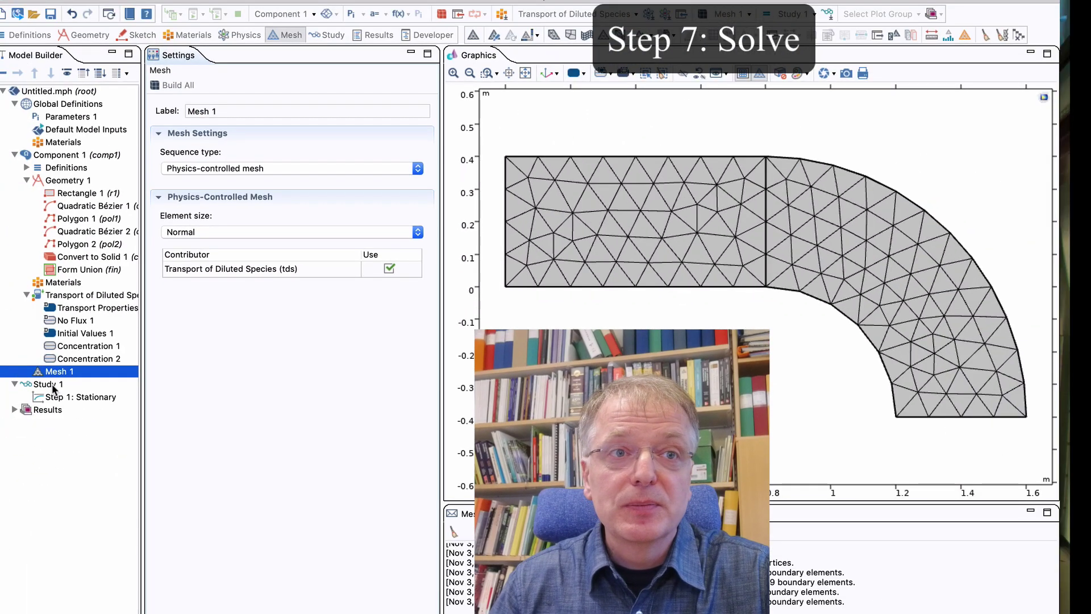
- Compute Study 1 to solve the stationary diluted-species model of the duct
left_click(53, 384)
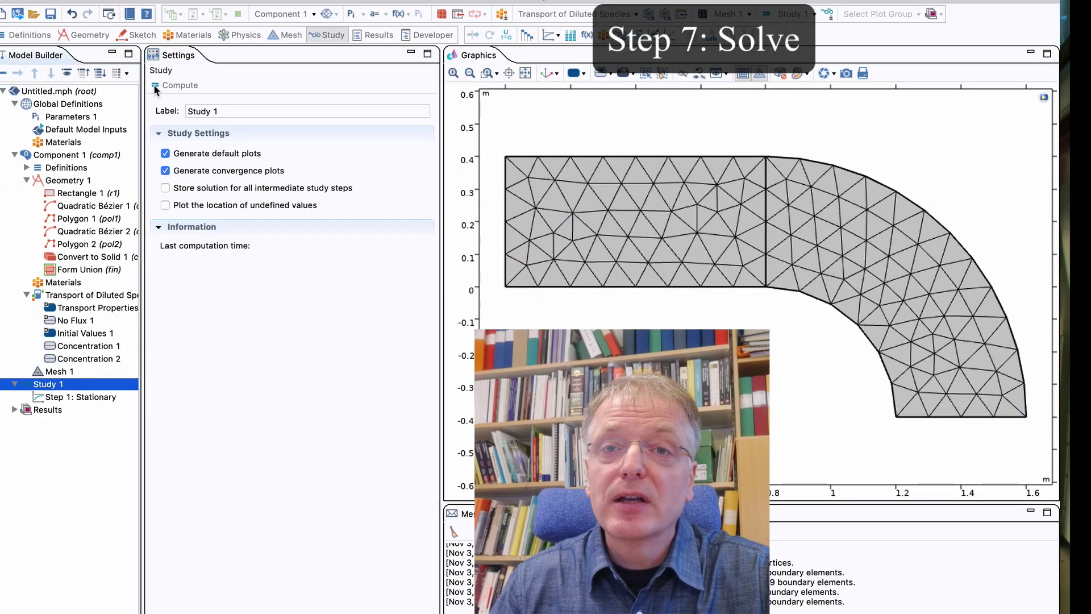
left_click(154, 85)
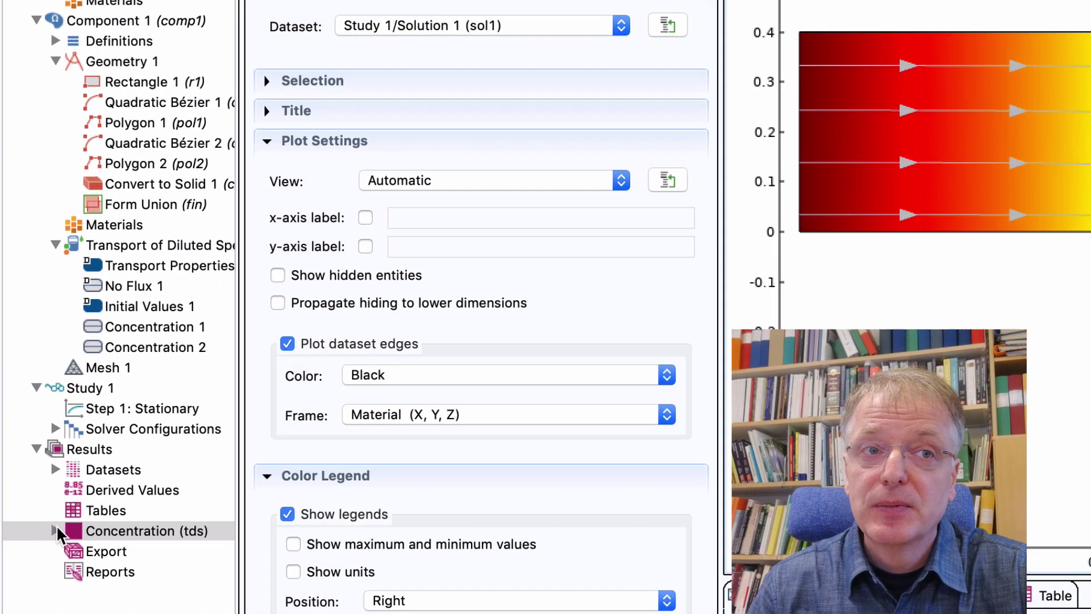
- Select Surface 1 under Concentration (tds) and browse its plottable quantities
left_click(56, 530)
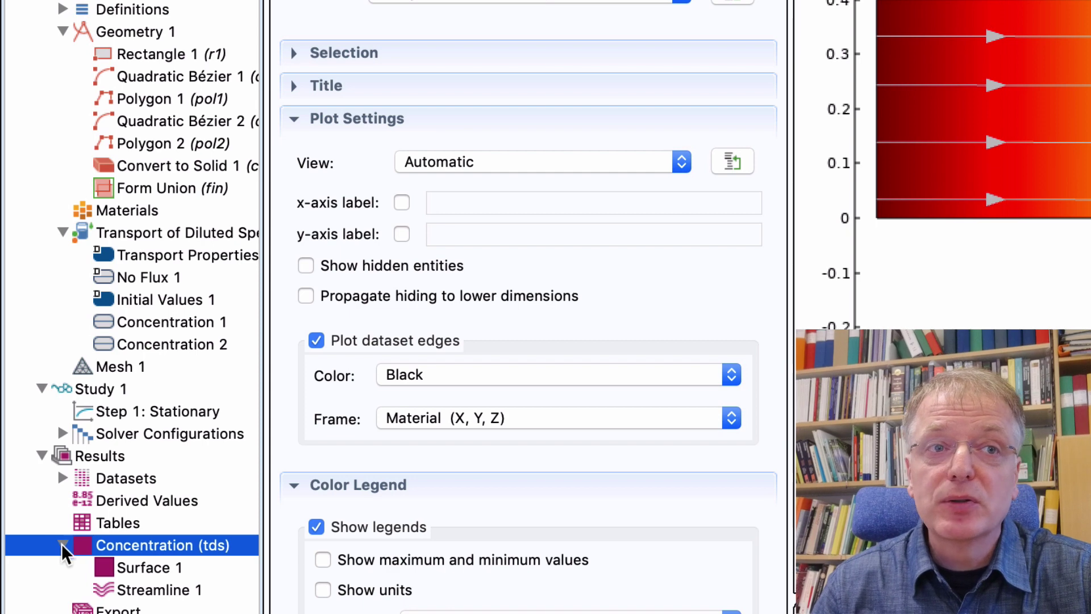
left_click(134, 568)
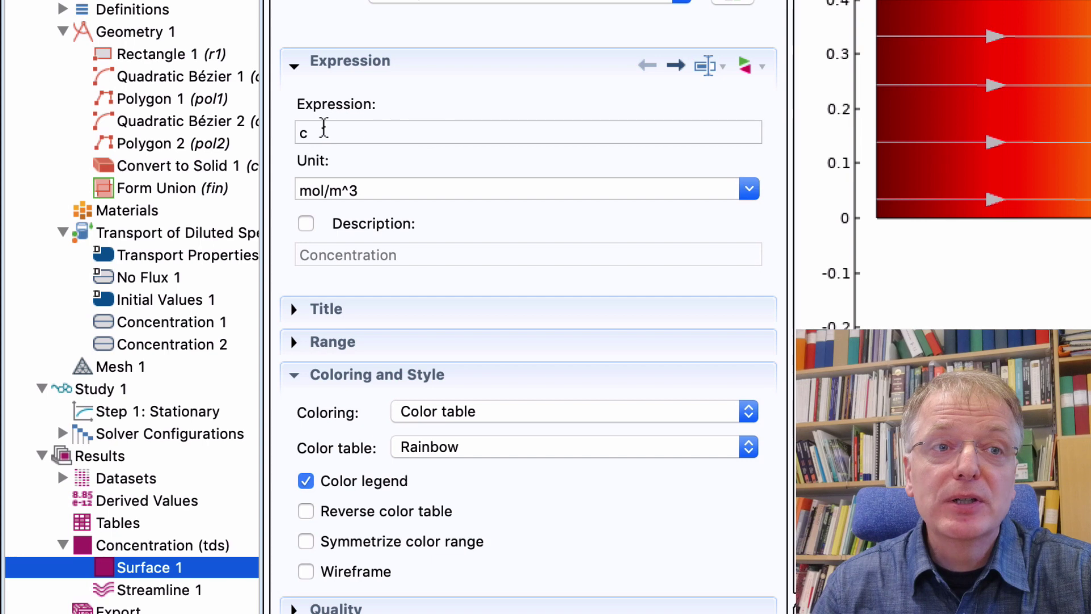
left_click(317, 129)
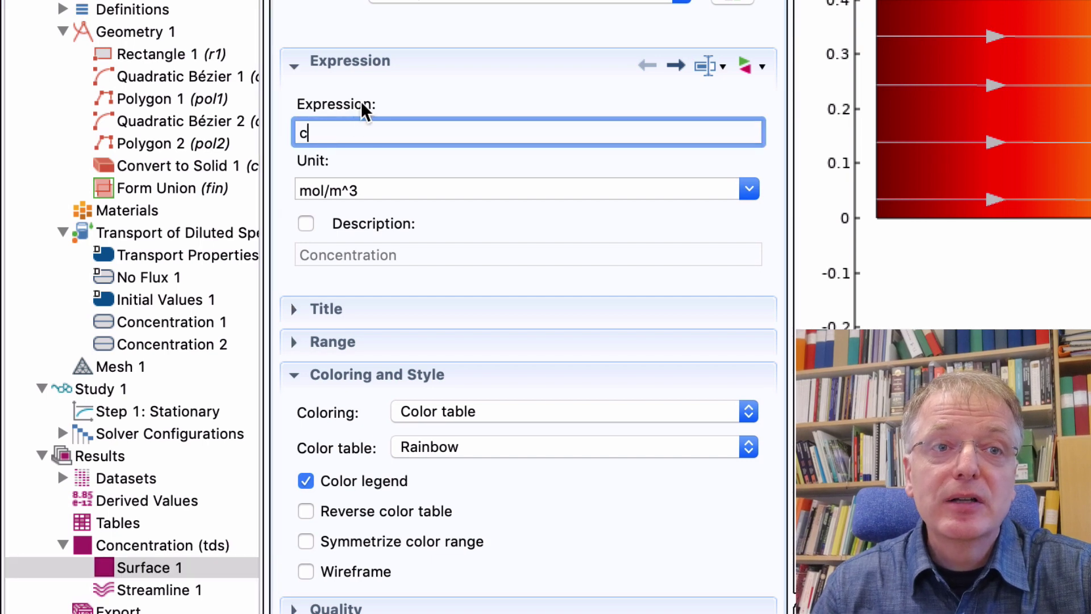
left_click(742, 64)
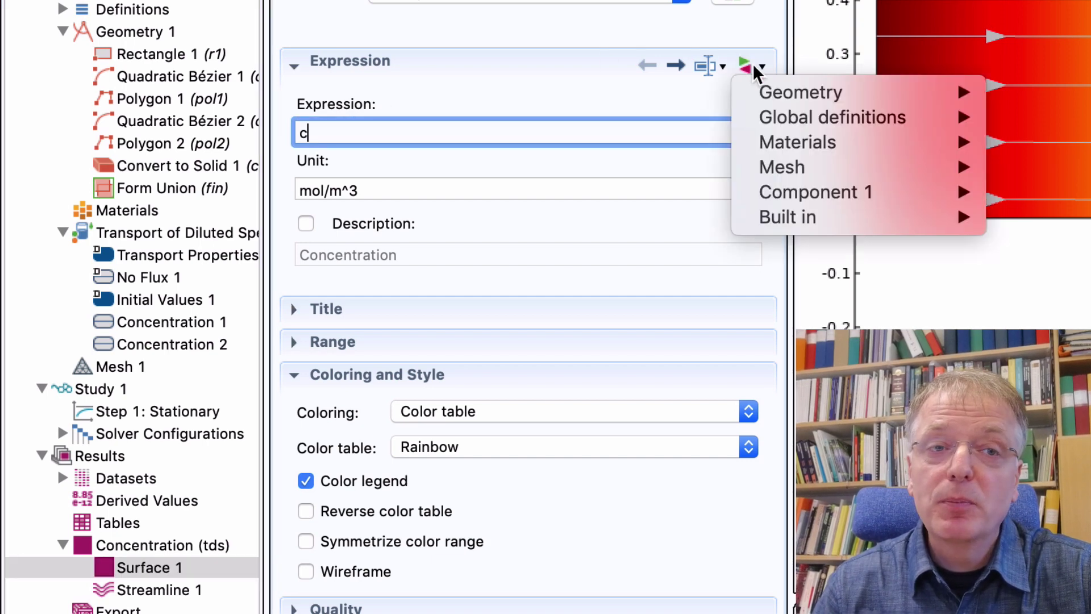
mouse_move(794, 196)
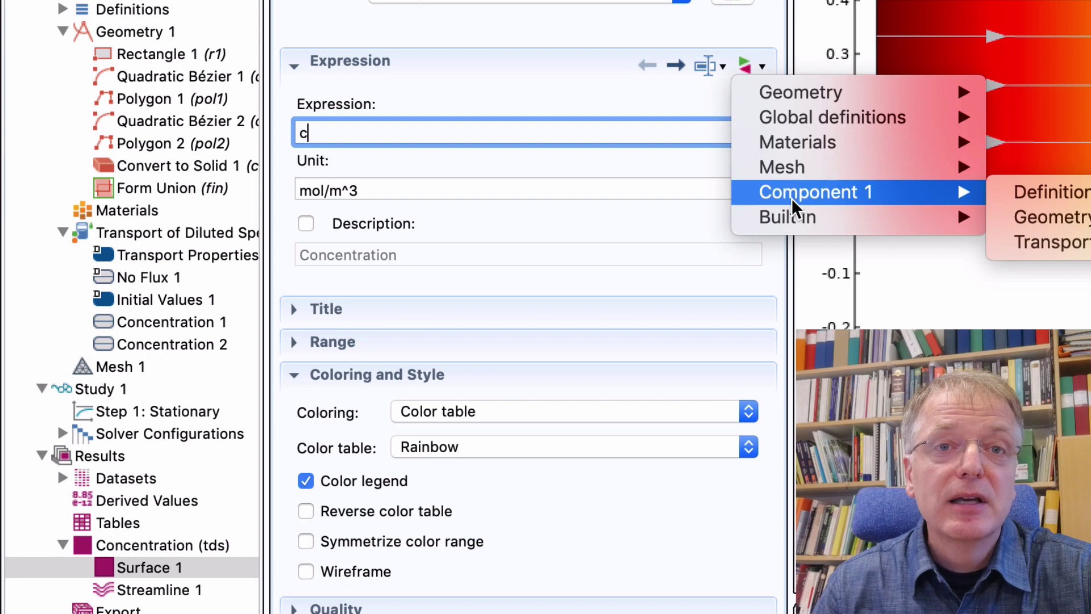
left_click(407, 126)
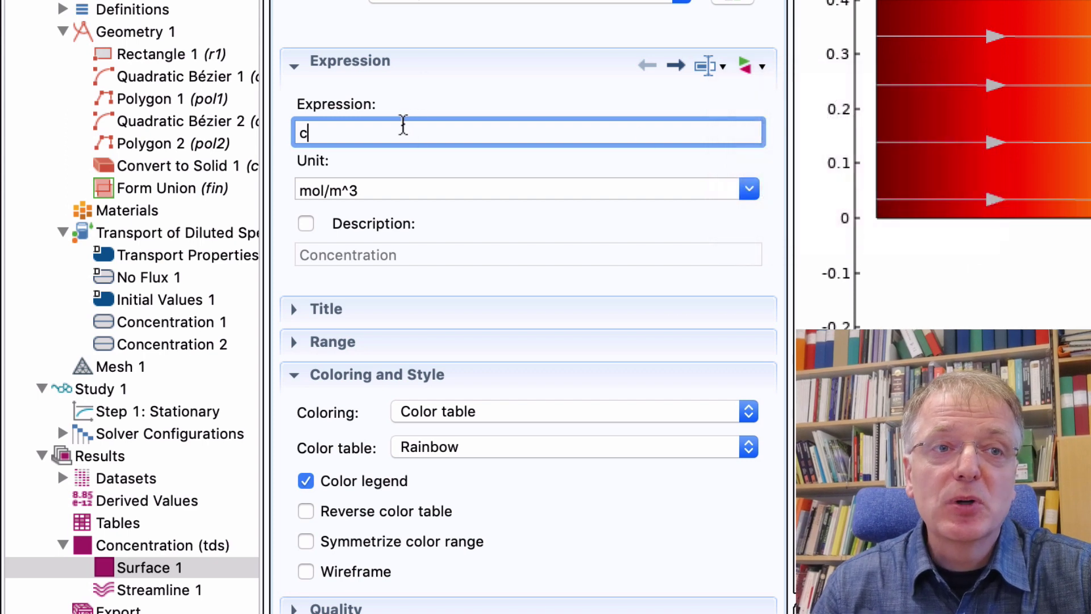
- Replace the Surface 1 expression c with Total flux magnitude, tds.tfluxMag_c
double_click(407, 127)
left_click(741, 67)
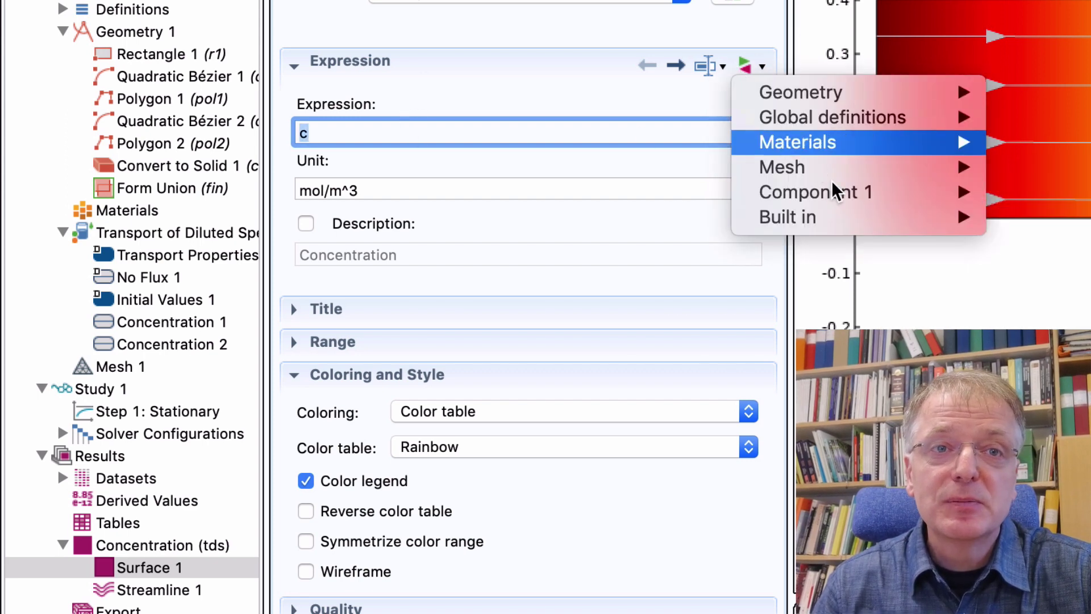
mouse_move(835, 195)
mouse_move(1047, 241)
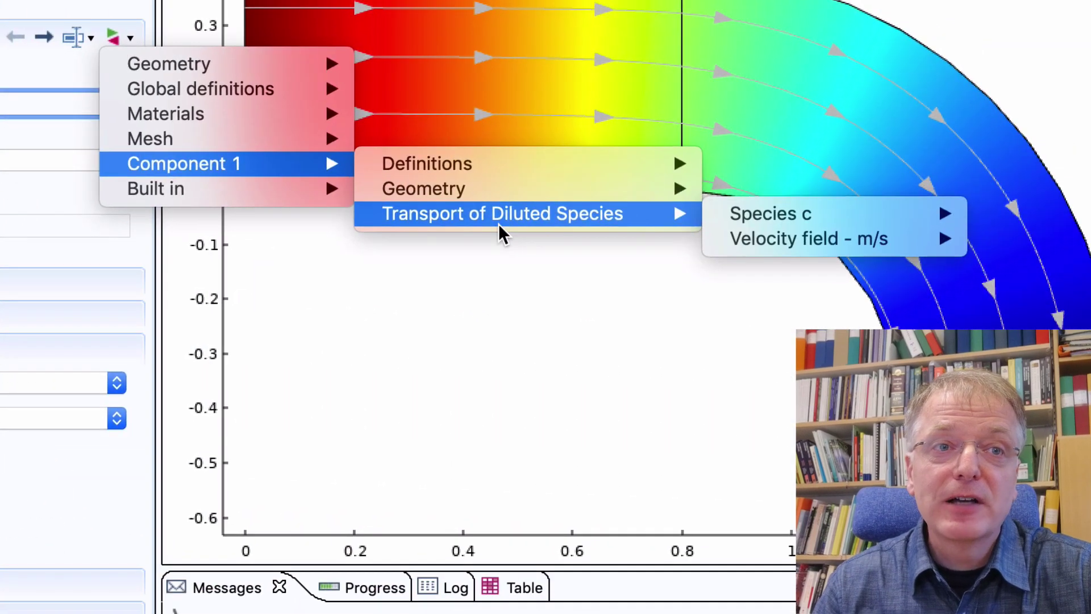
mouse_move(875, 220)
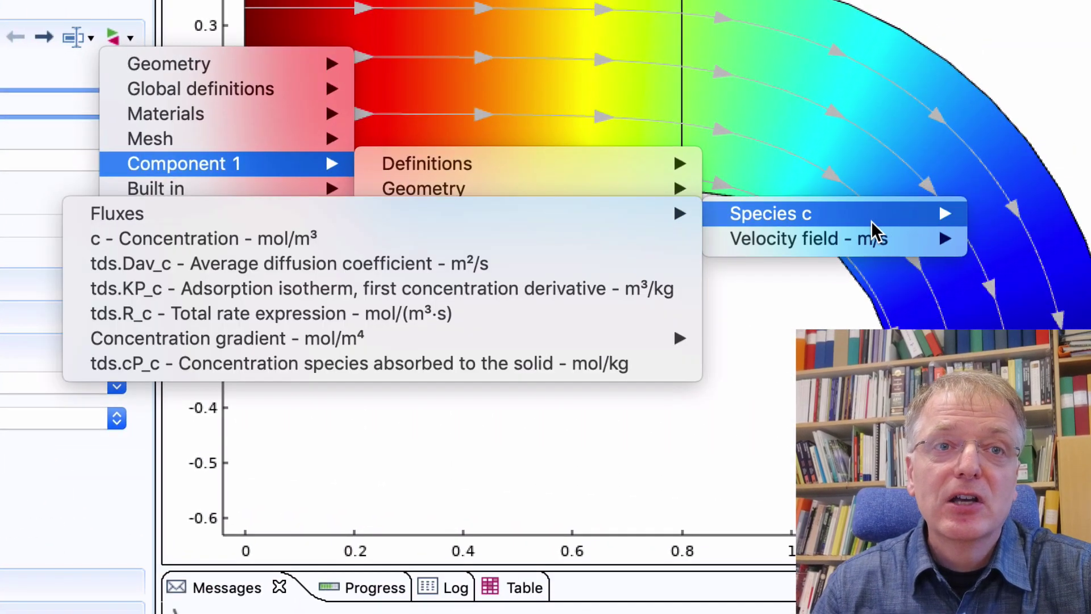
mouse_move(671, 214)
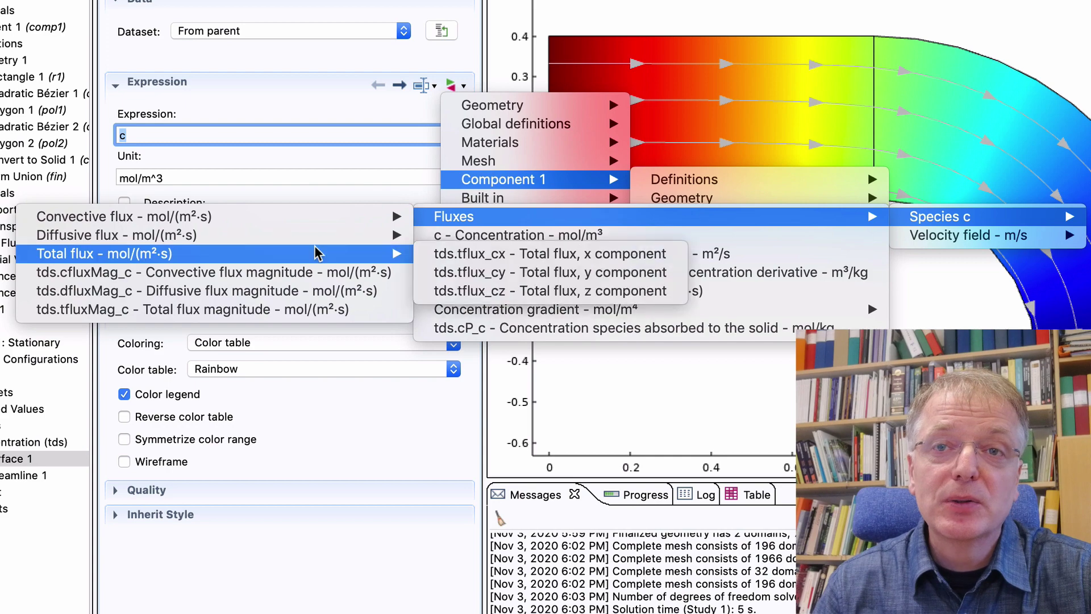
left_click(288, 308)
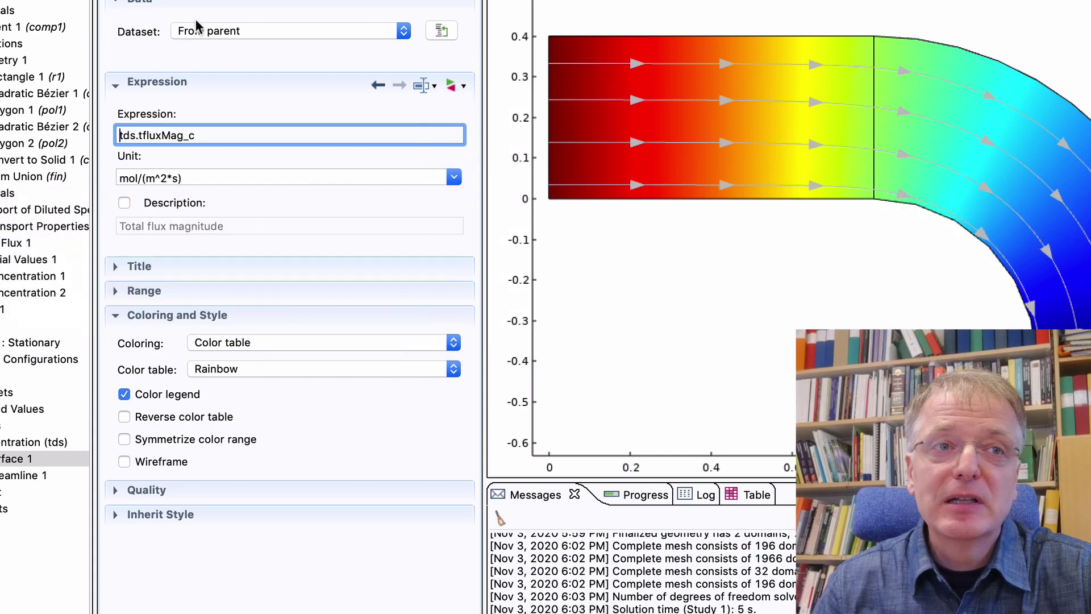
left_click(457, 87)
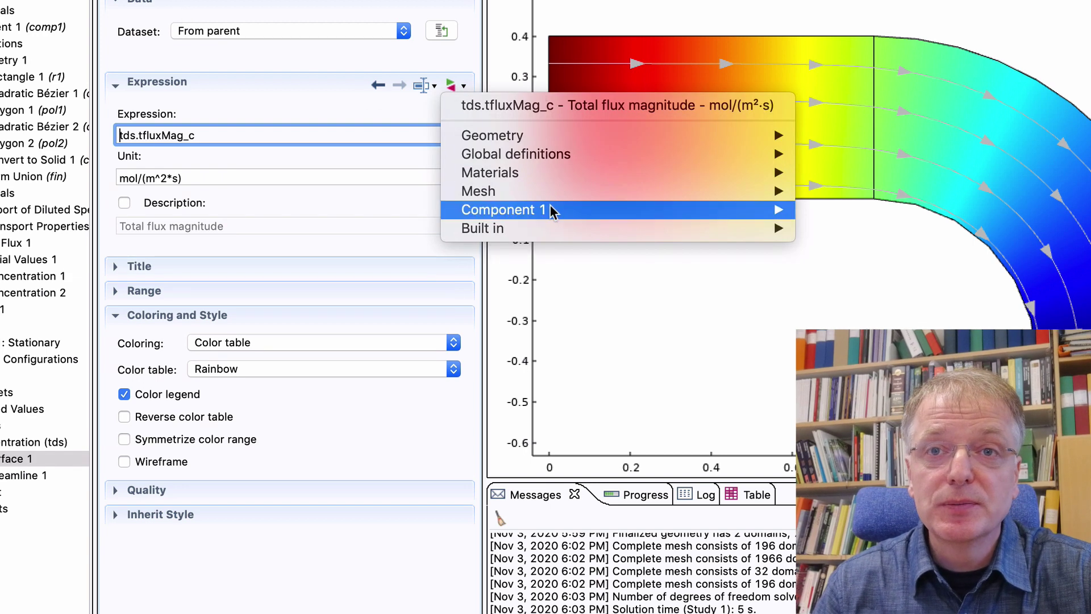
left_click(344, 71)
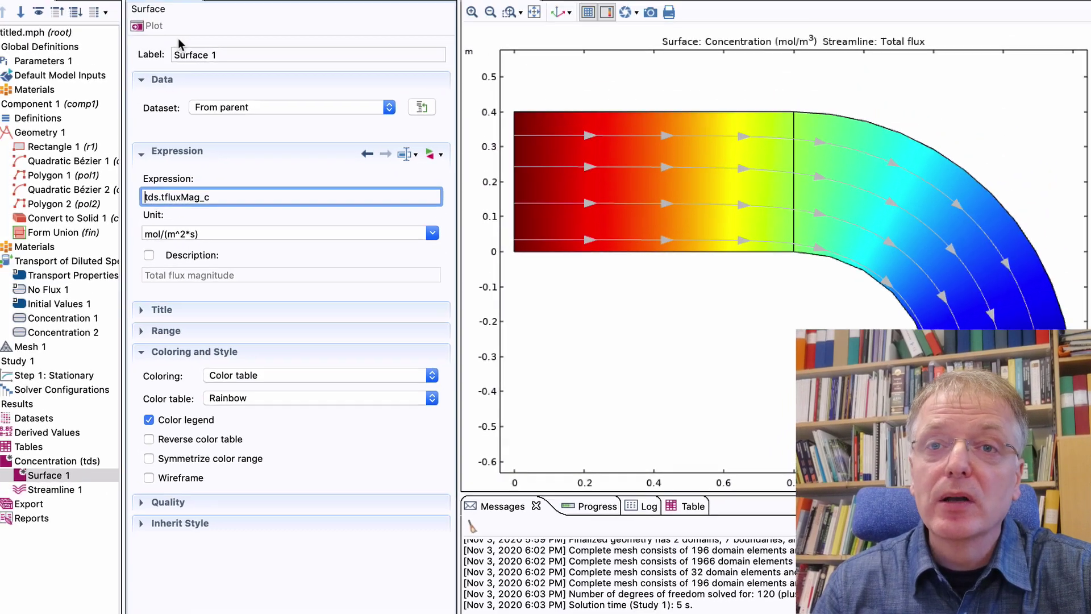